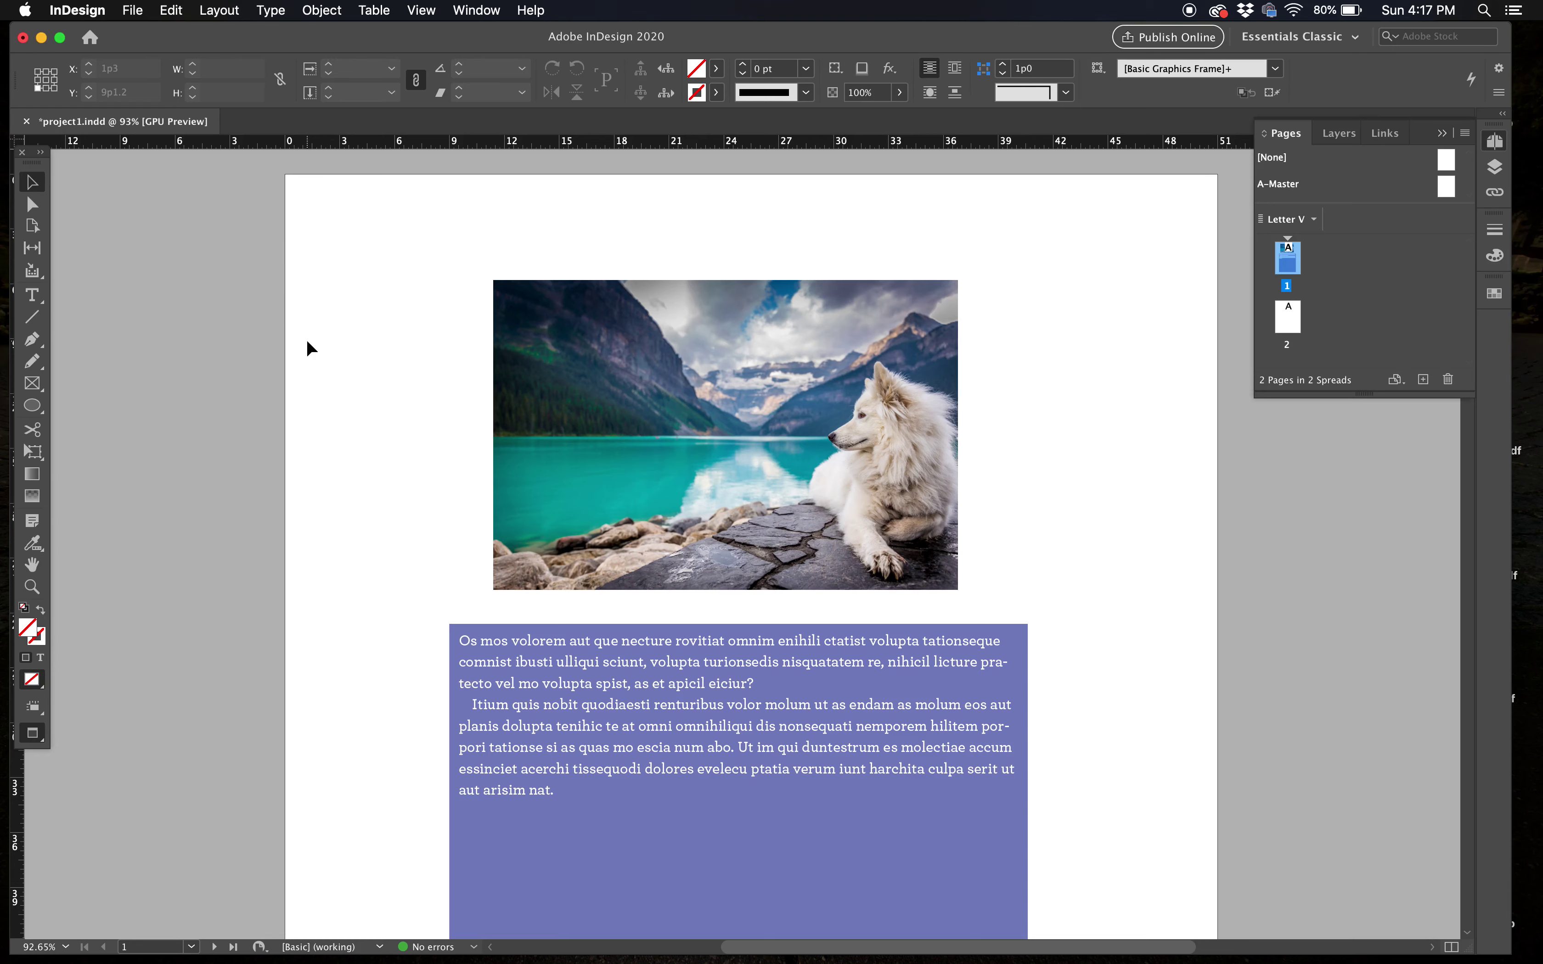
Step: Scroll the page, select the purple text frame, then deselect it
scroll(307, 342, "down", 10)
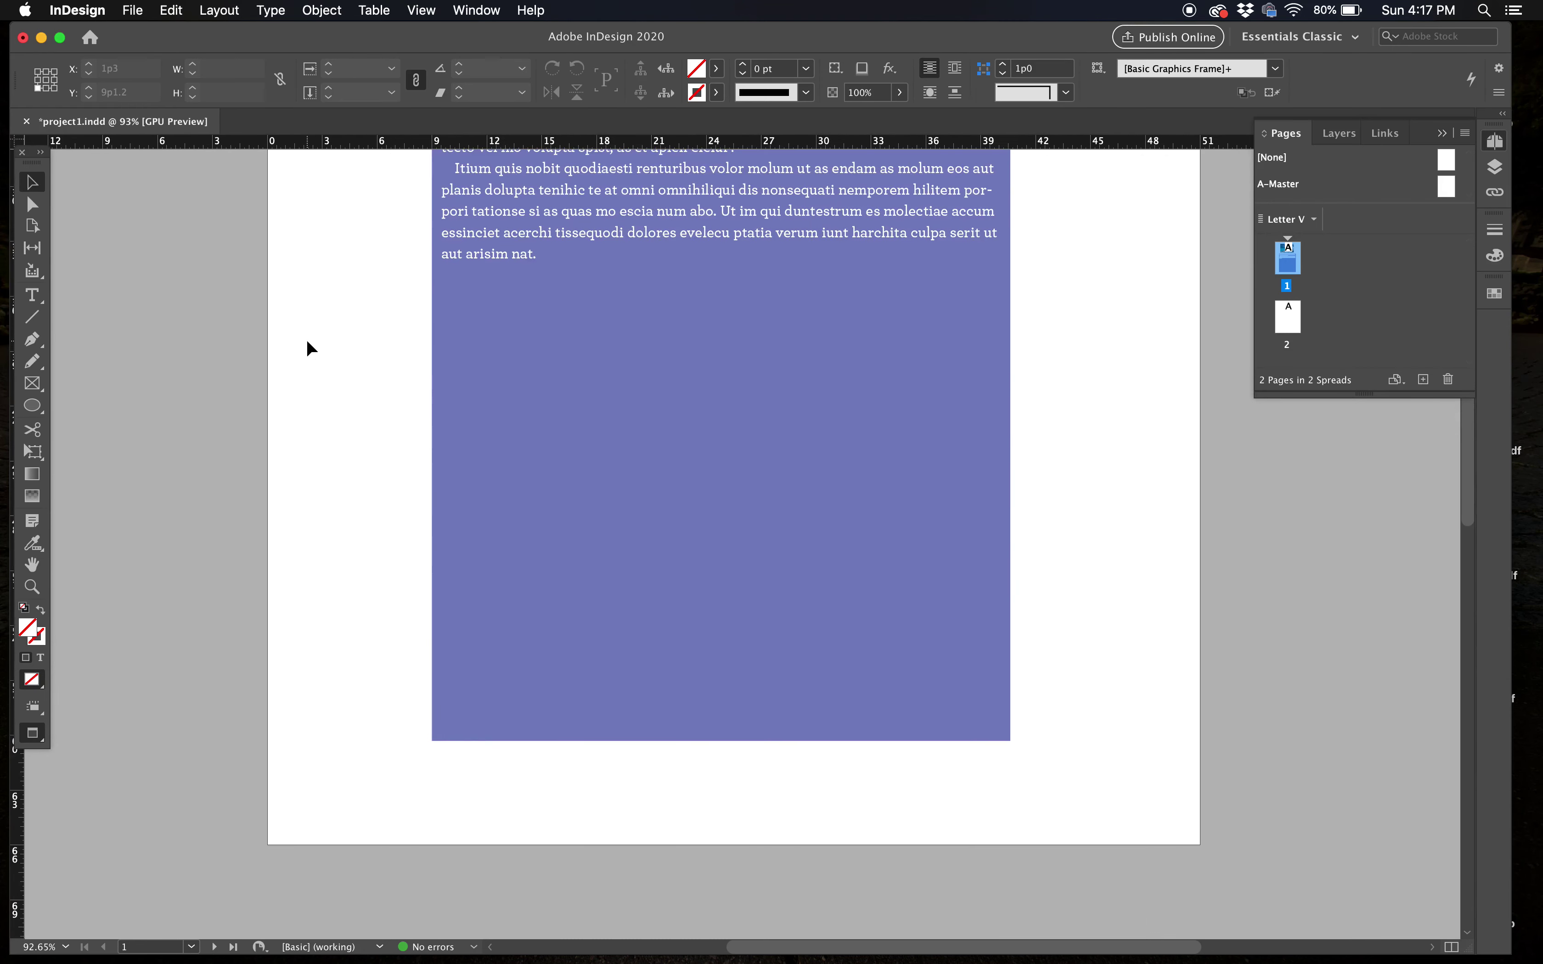
scroll(326, 354, "up", 5)
left_click(580, 569)
scroll(372, 551, "up", 4)
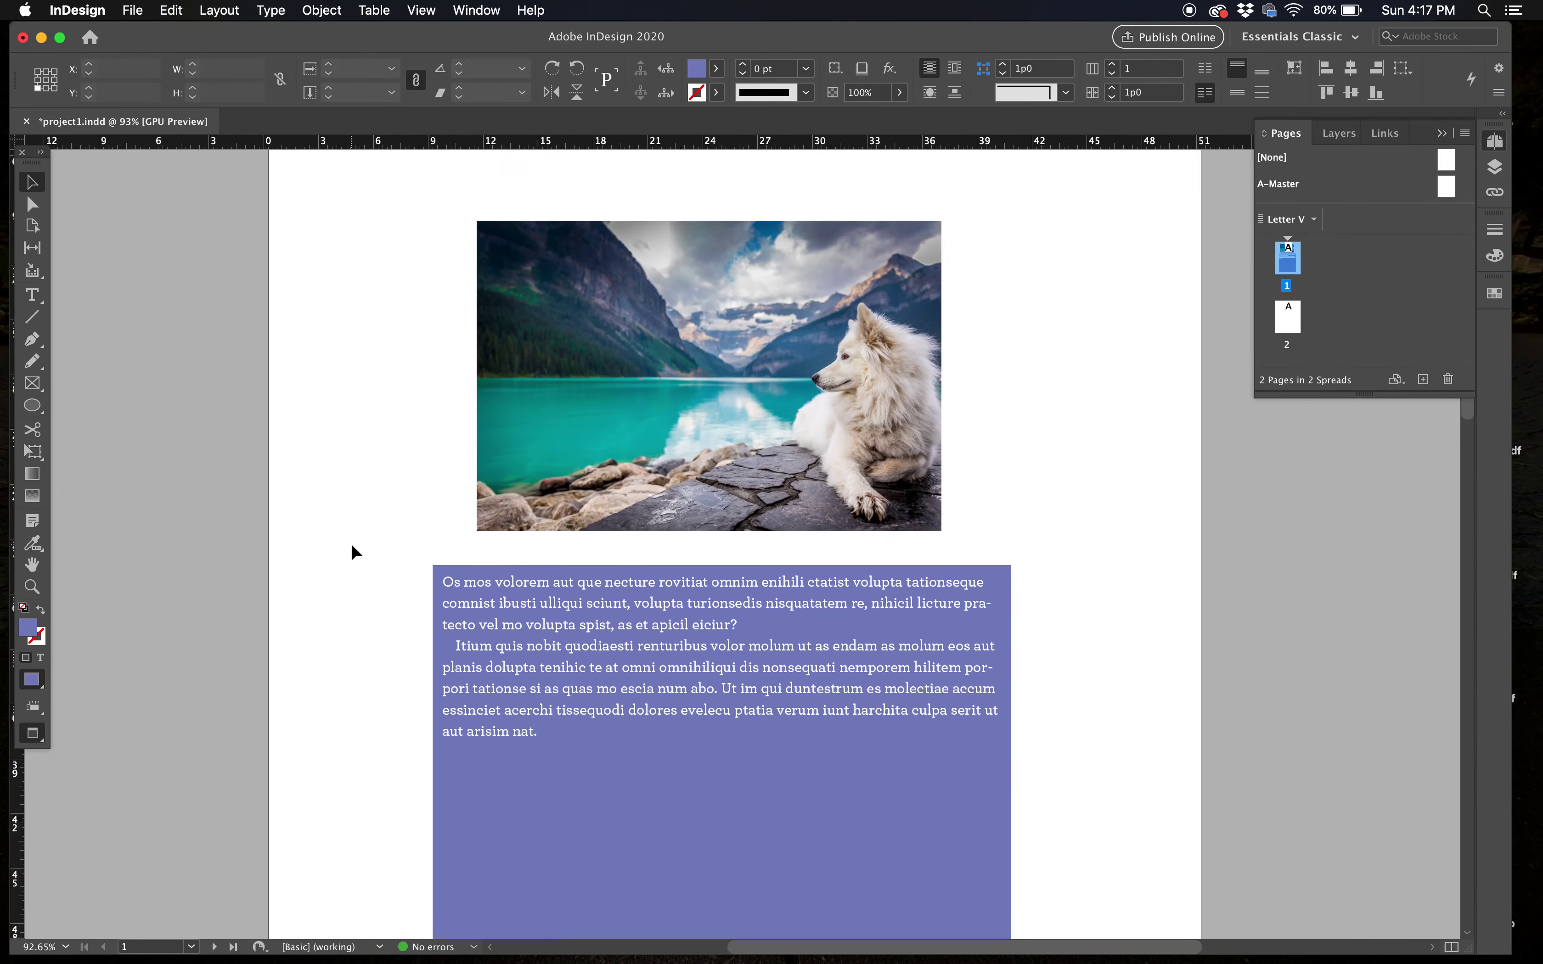
left_click(370, 625)
scroll(369, 625, "down", 2)
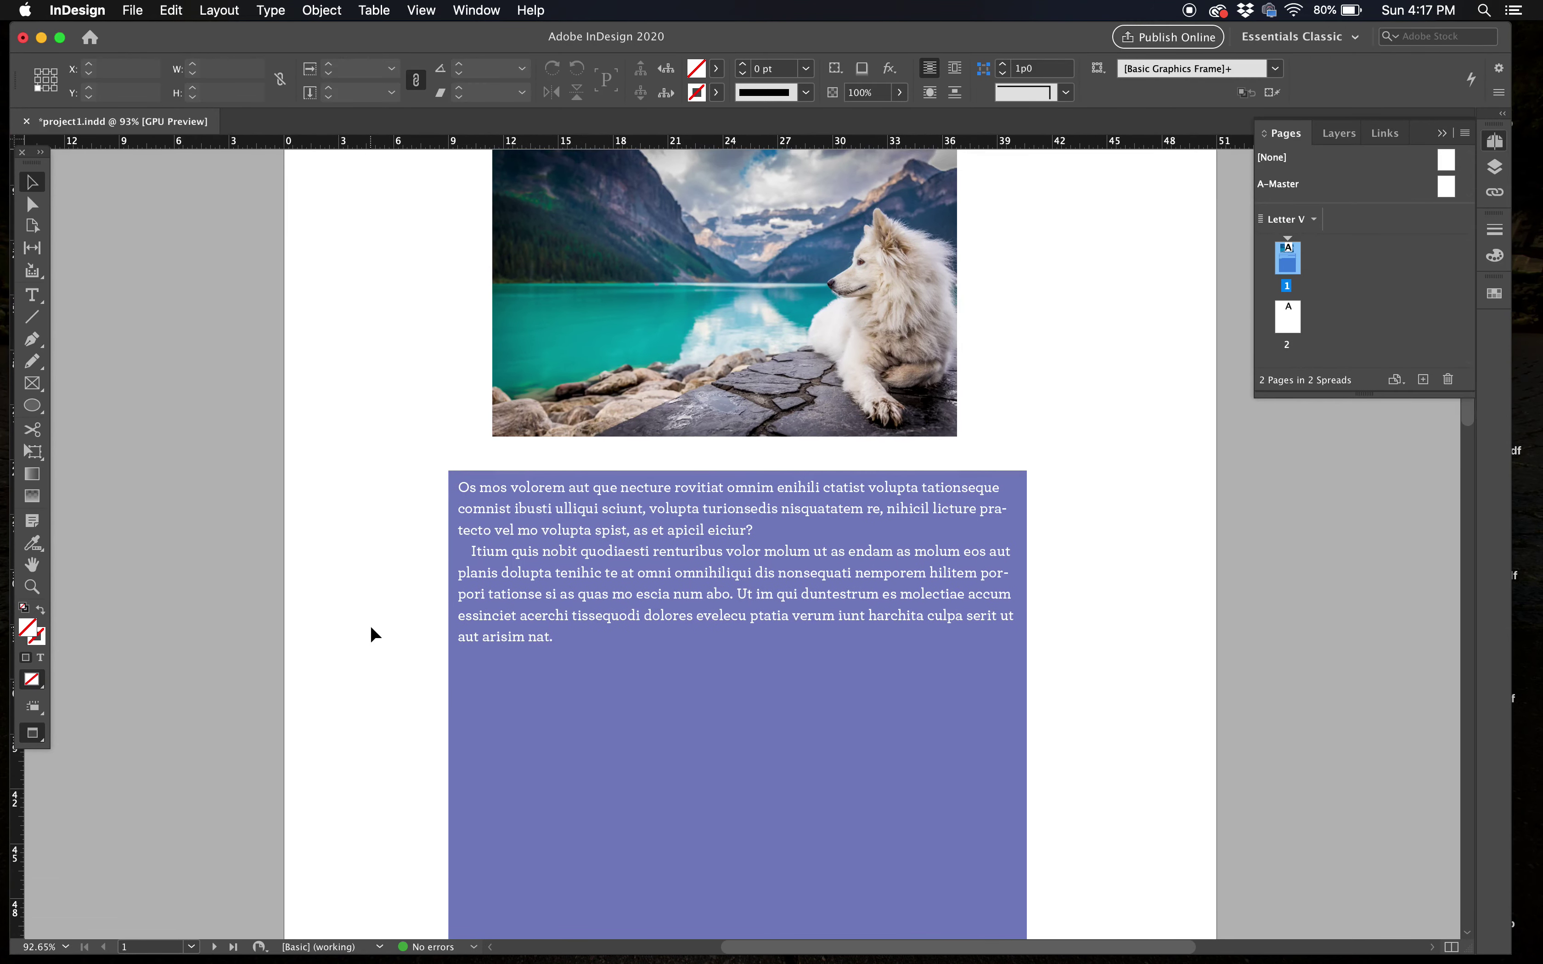
Step: Move the dog photo over the purple frame and toggle its stacking, leaving it in front
left_click_drag(783, 288, 772, 428)
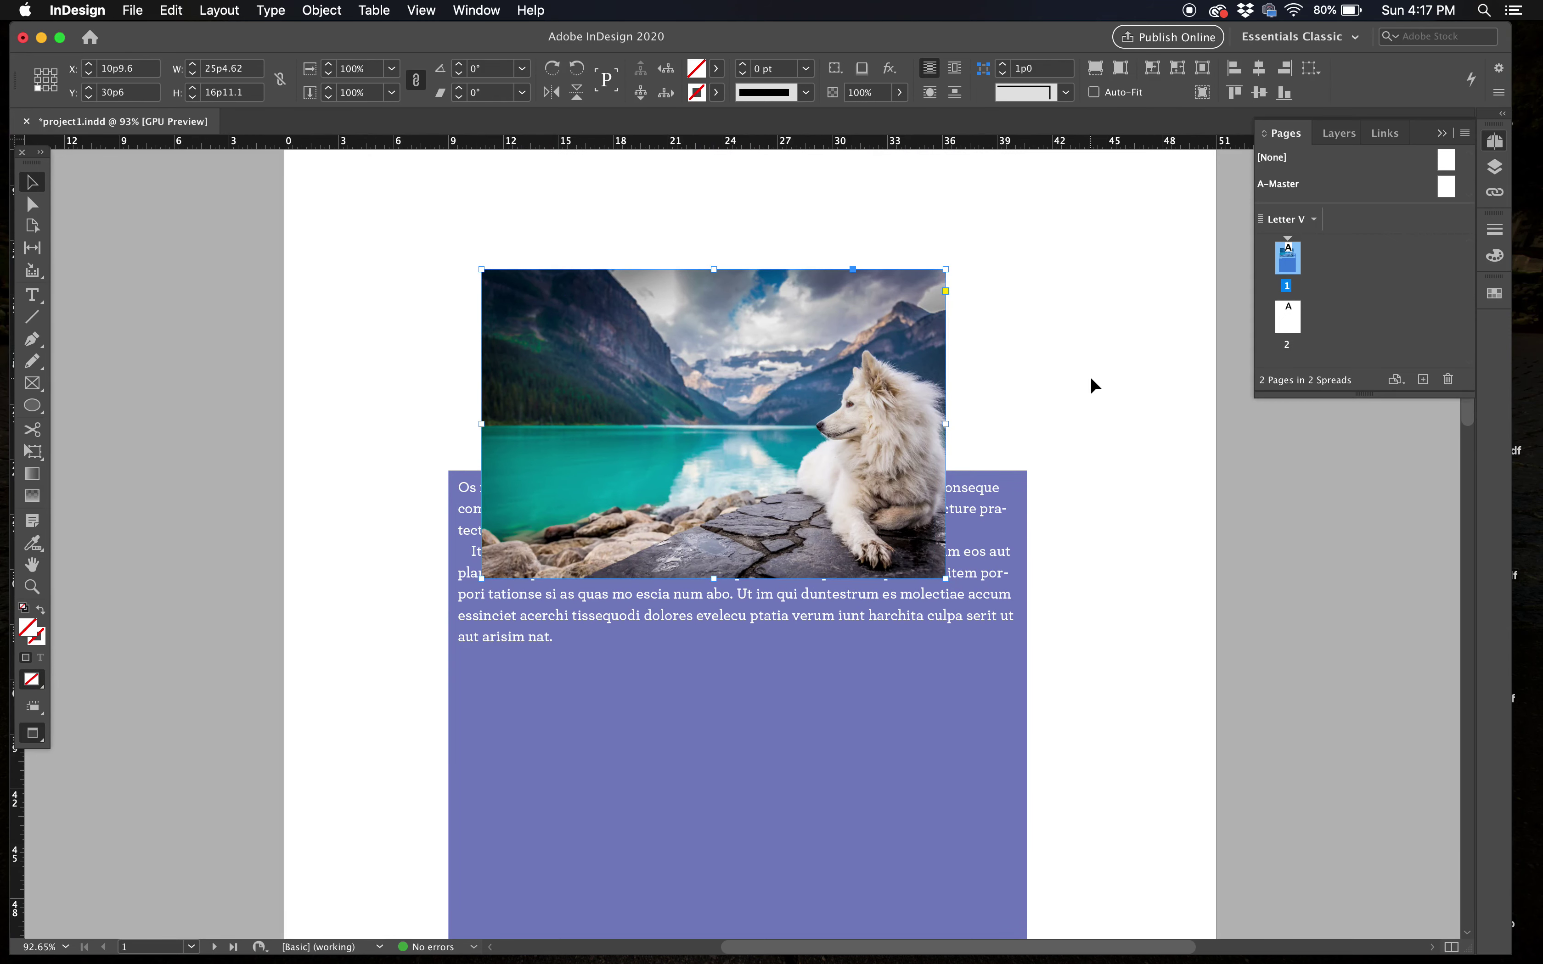
left_click_drag(875, 376, 893, 372)
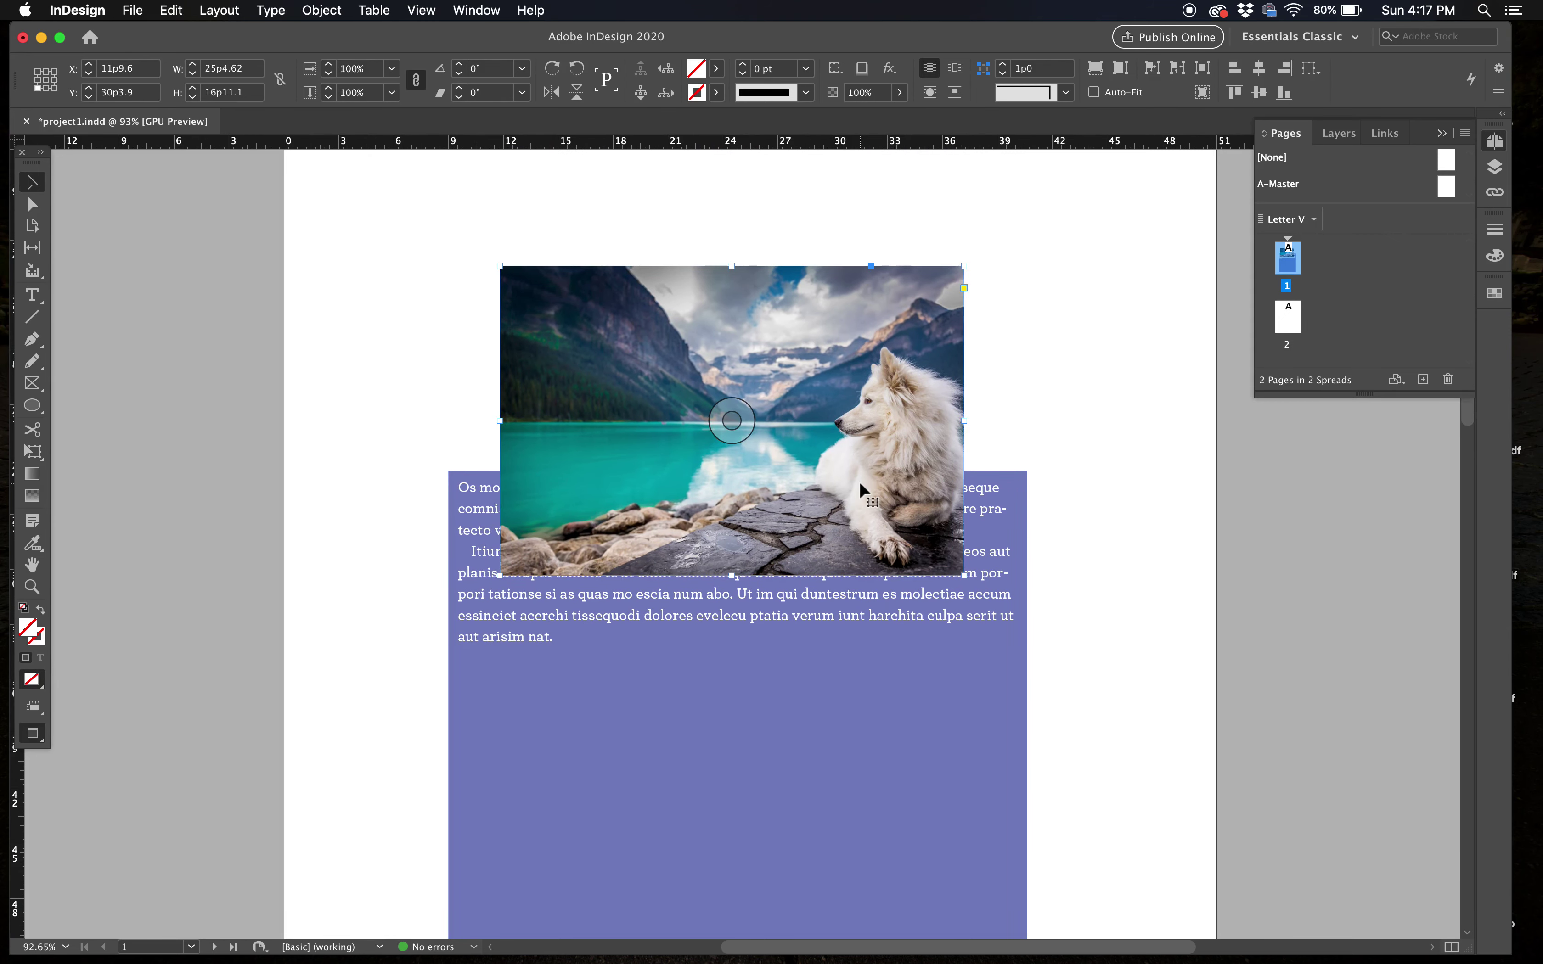
key("super+bracketleft")
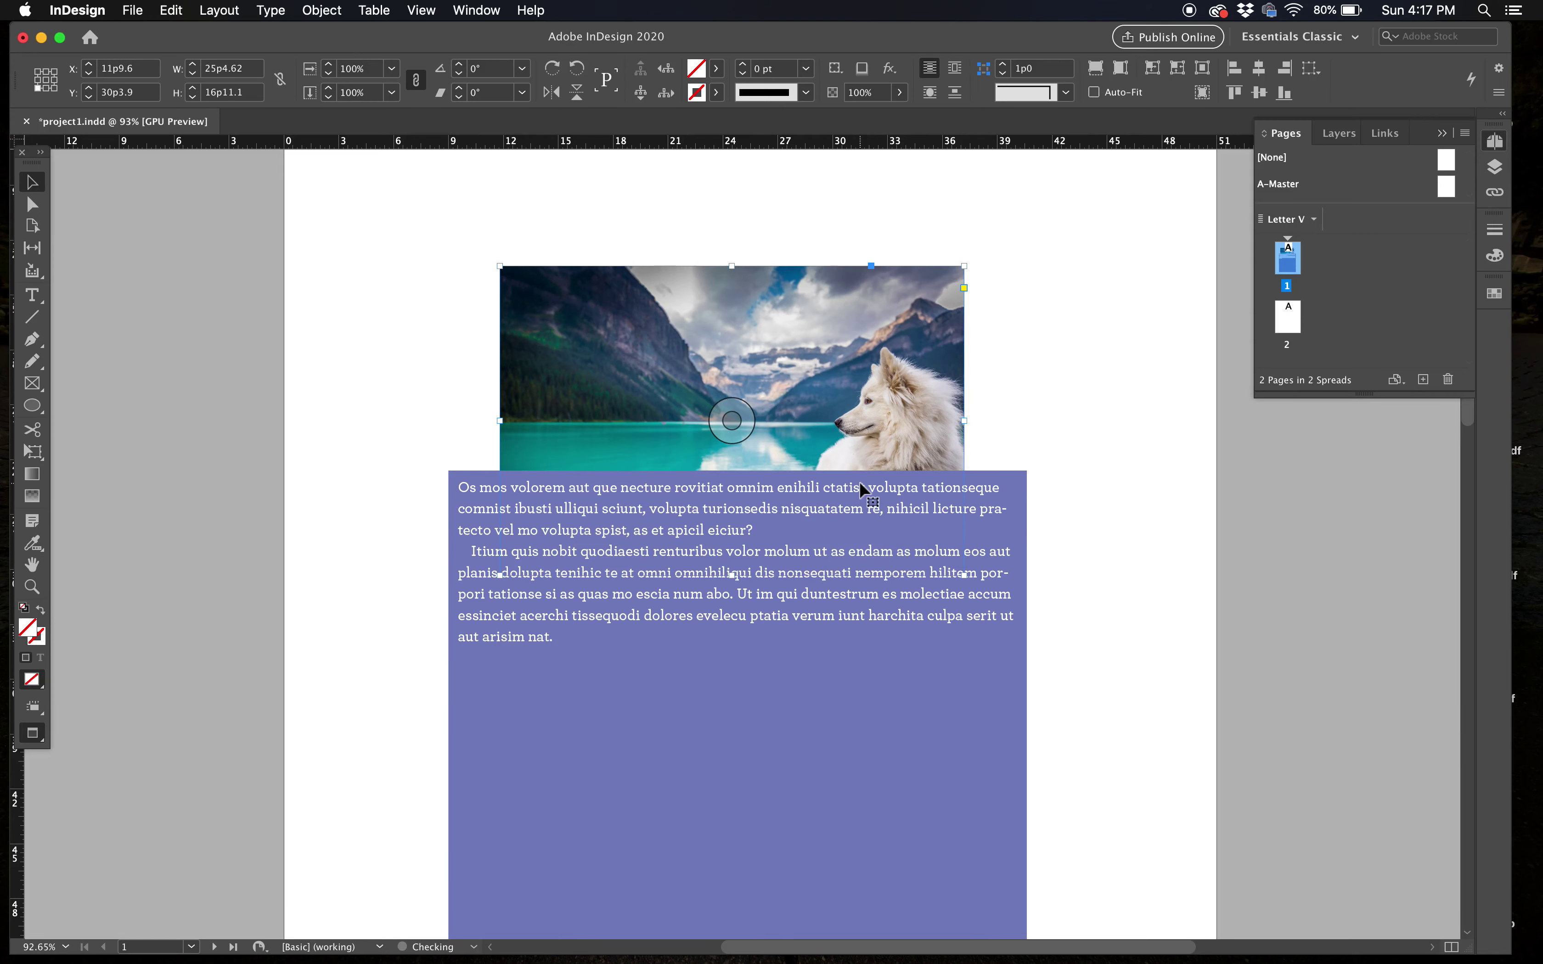
key("super+bracketright")
key("super+bracketleft")
key("super+bracketright")
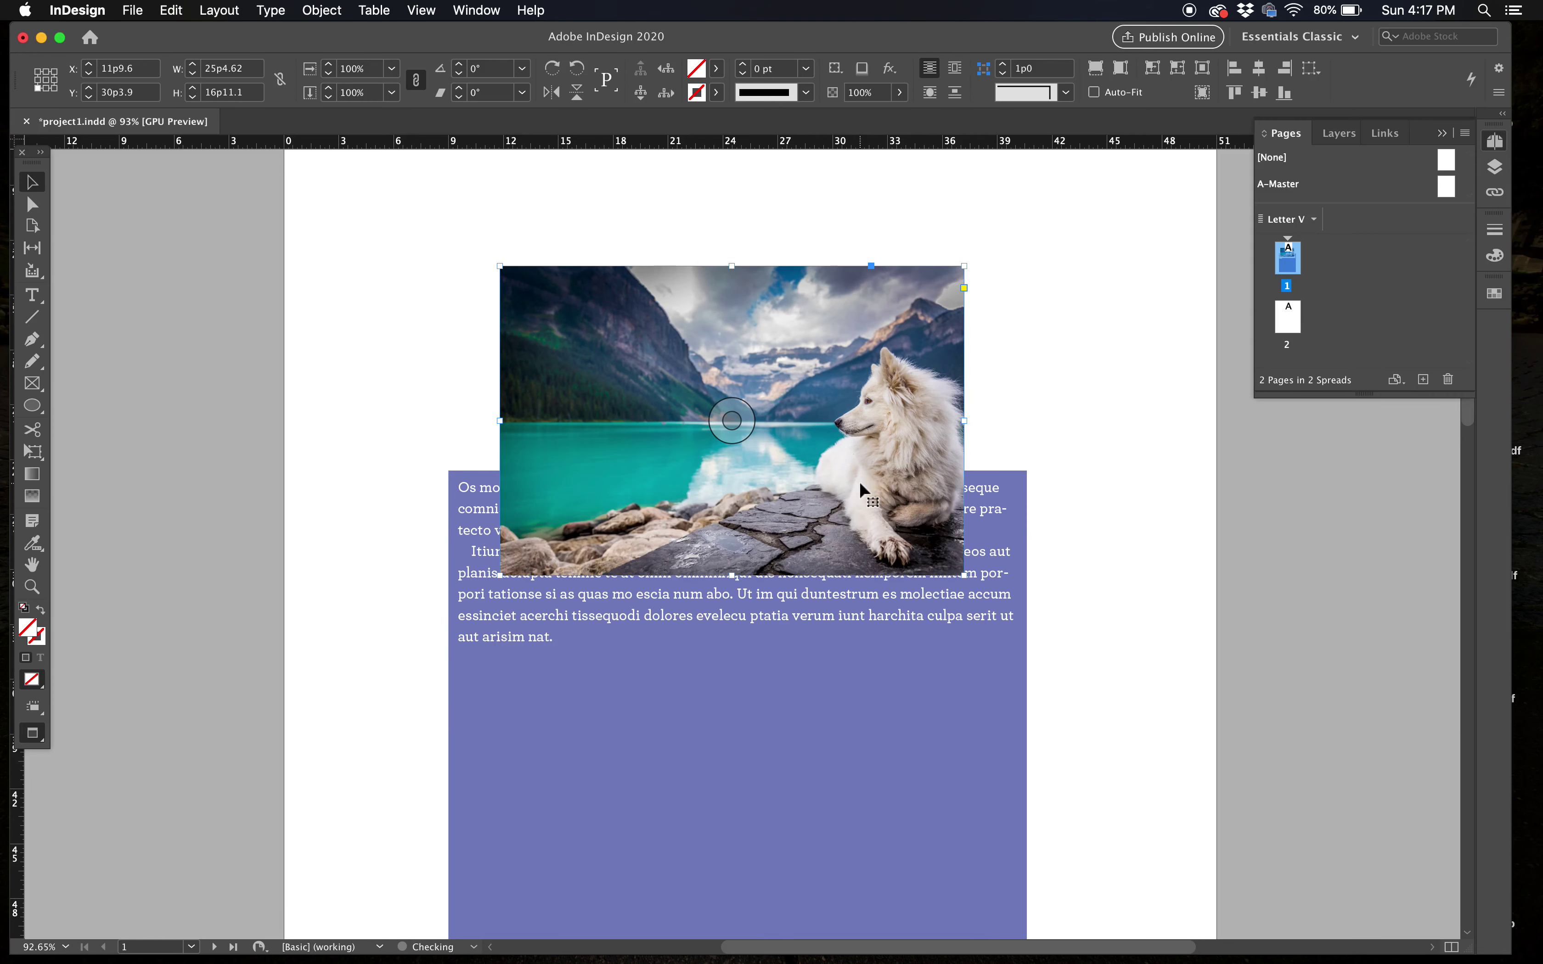
key("super+bracketleft")
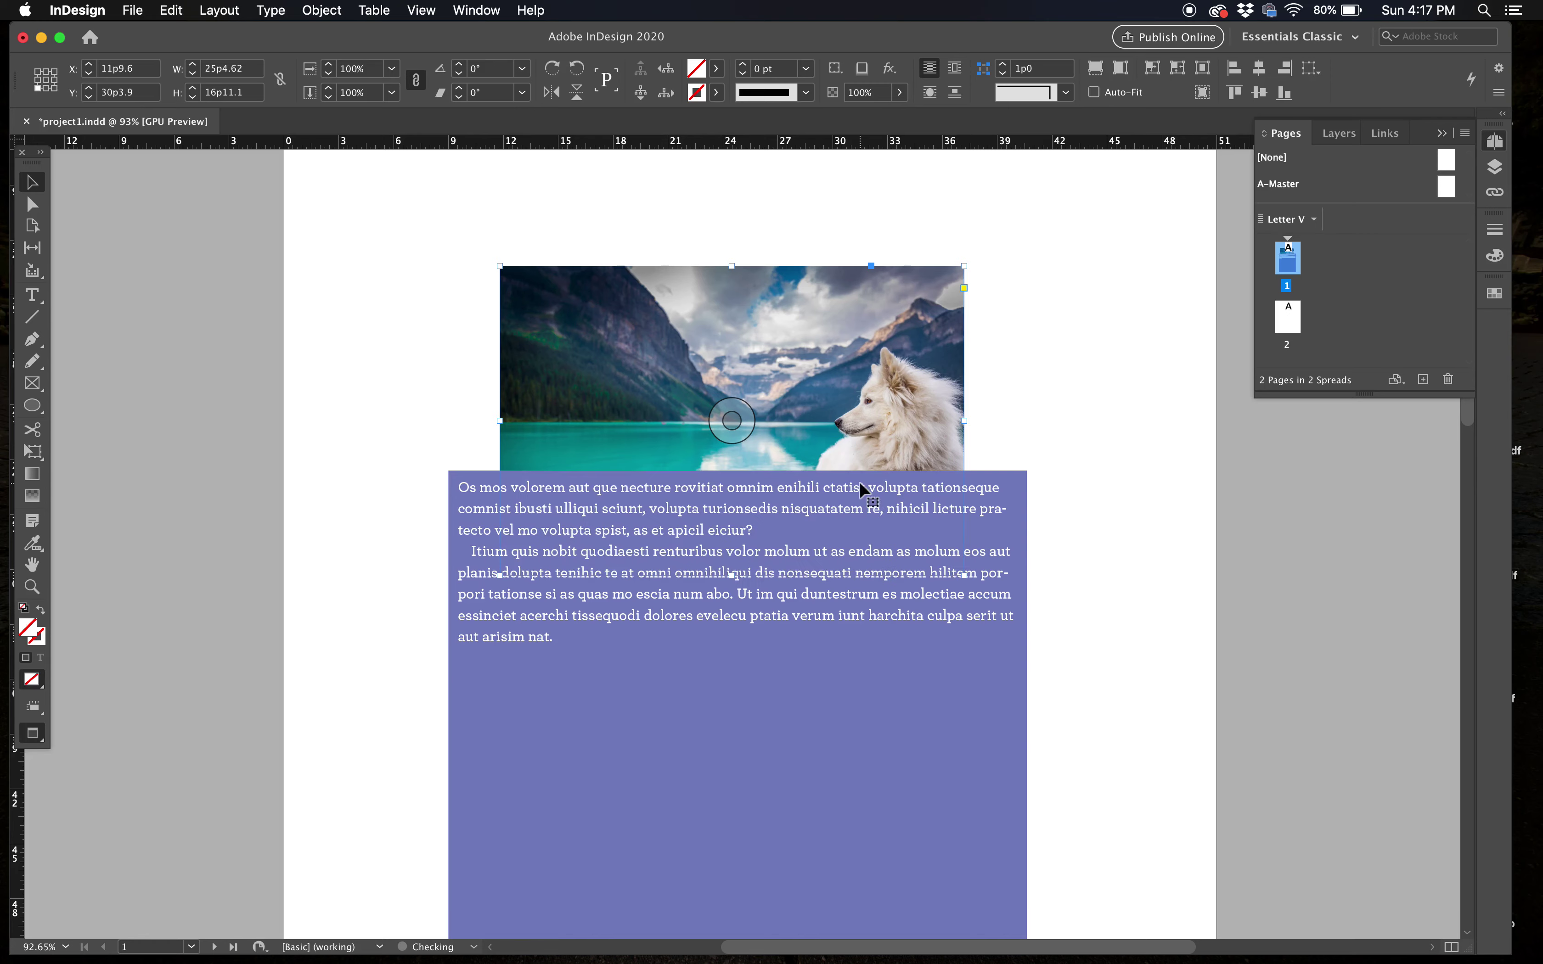
key("super+bracketright")
key("super+bracketleft")
key("super+bracketright")
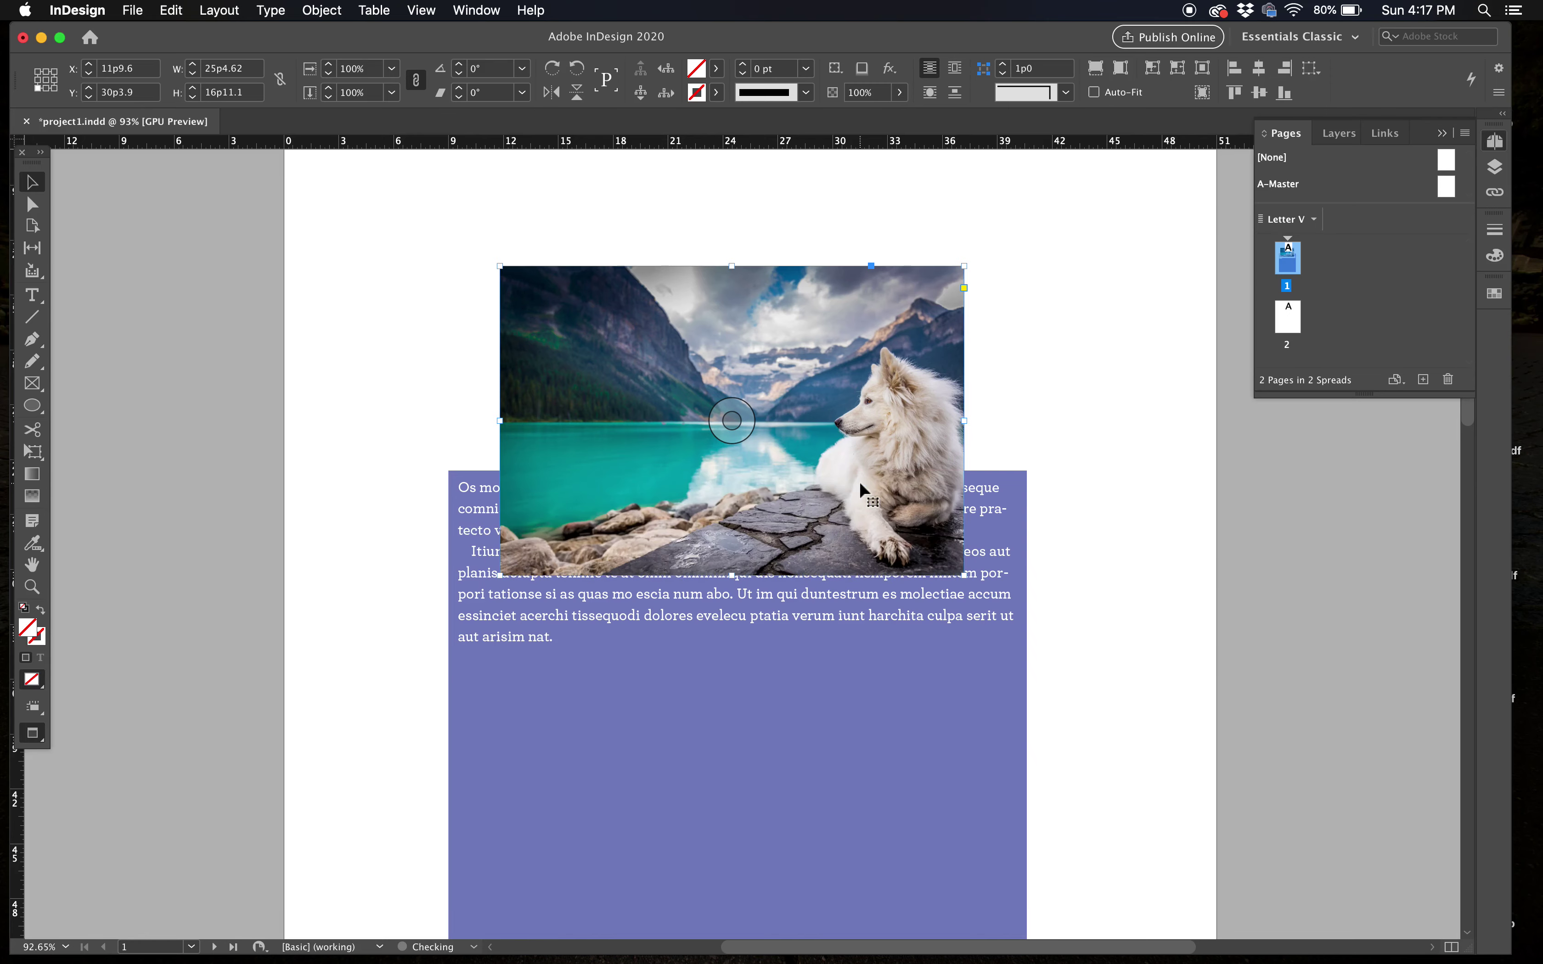
key("super+bracketleft")
key("super+bracketright")
Step: Reposition the dog photo down into the top of the purple text frame
scroll(1014, 399, "up", 5)
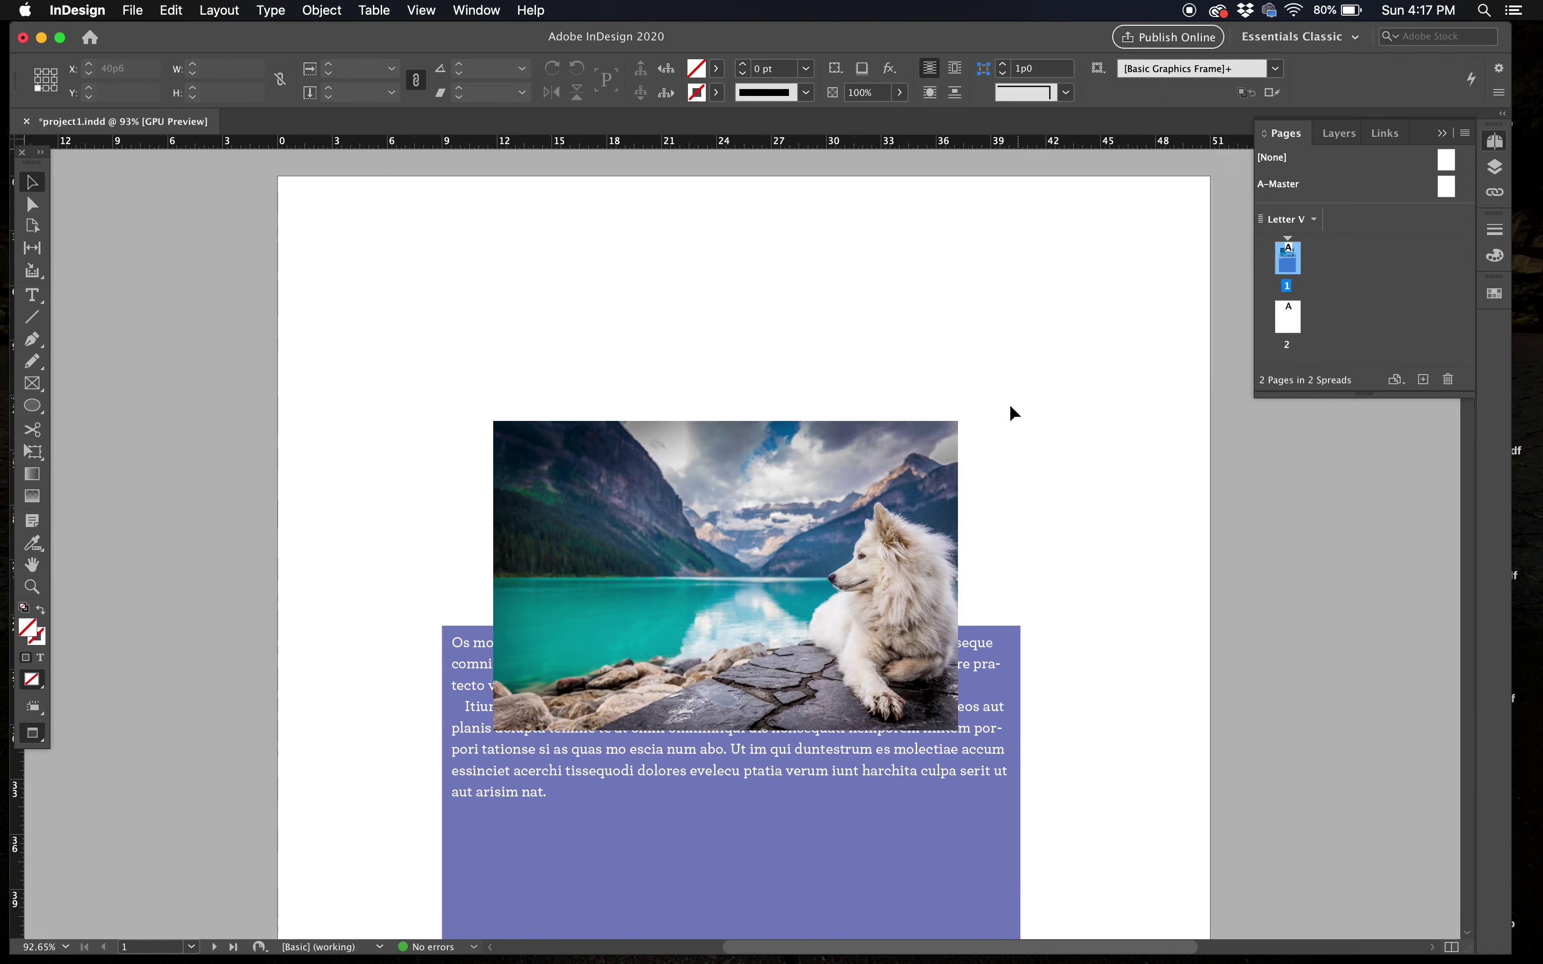
left_click_drag(849, 536, 849, 395)
scroll(929, 495, "down", 1)
left_click_drag(937, 507, 875, 655)
left_click(1034, 584)
scroll(1035, 583, "down", 10)
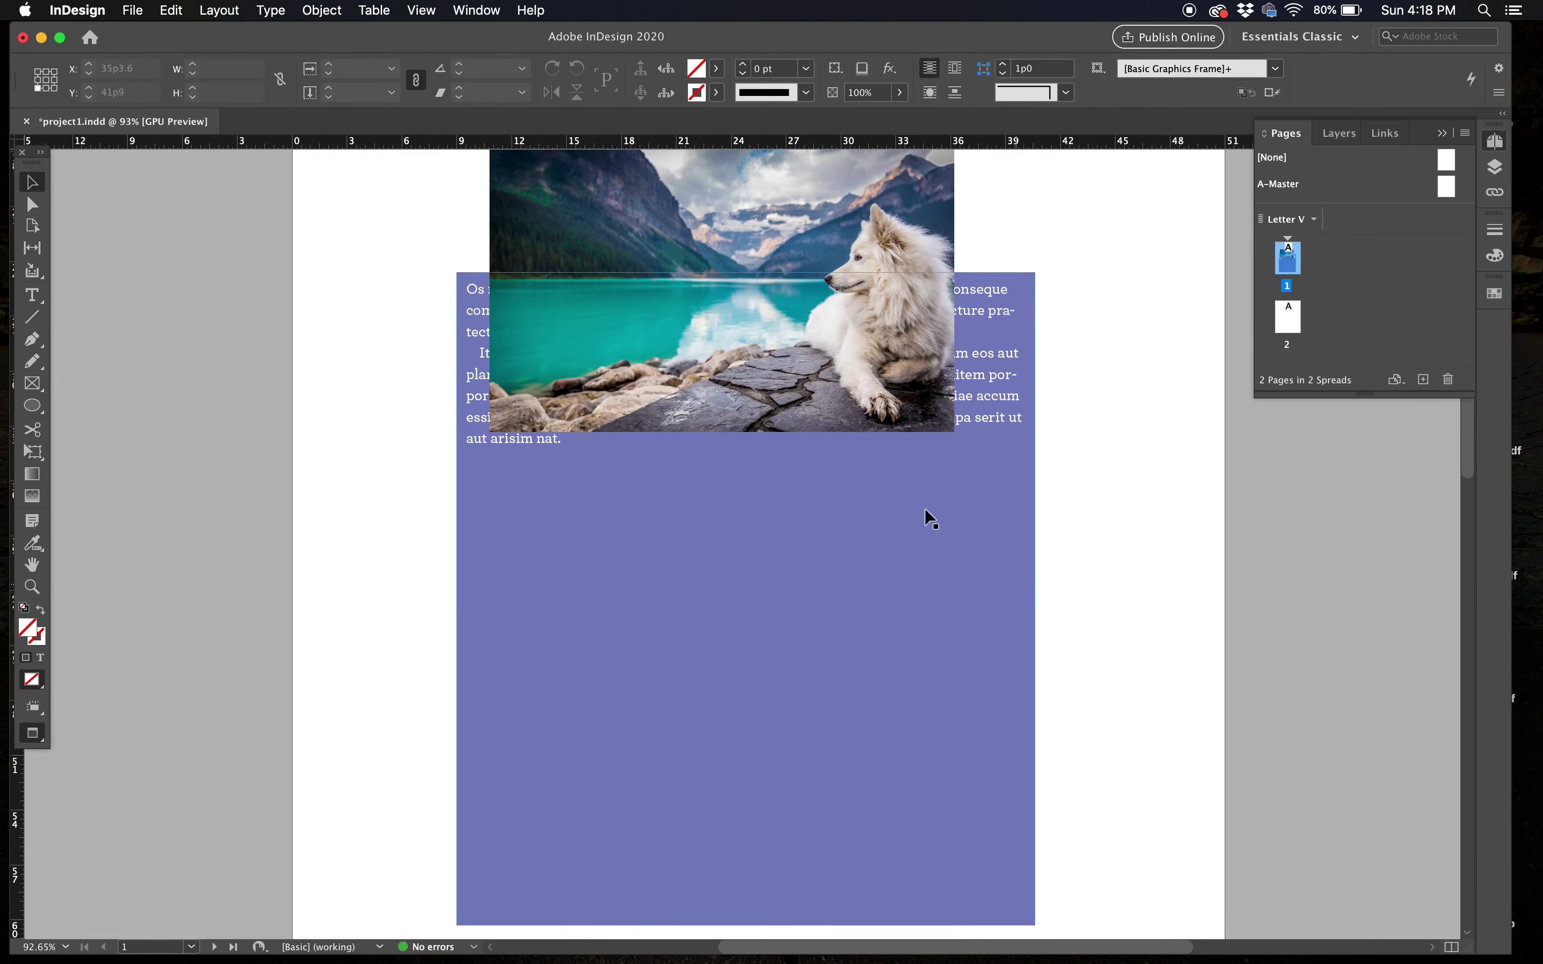
scroll(1057, 495, "up", 1)
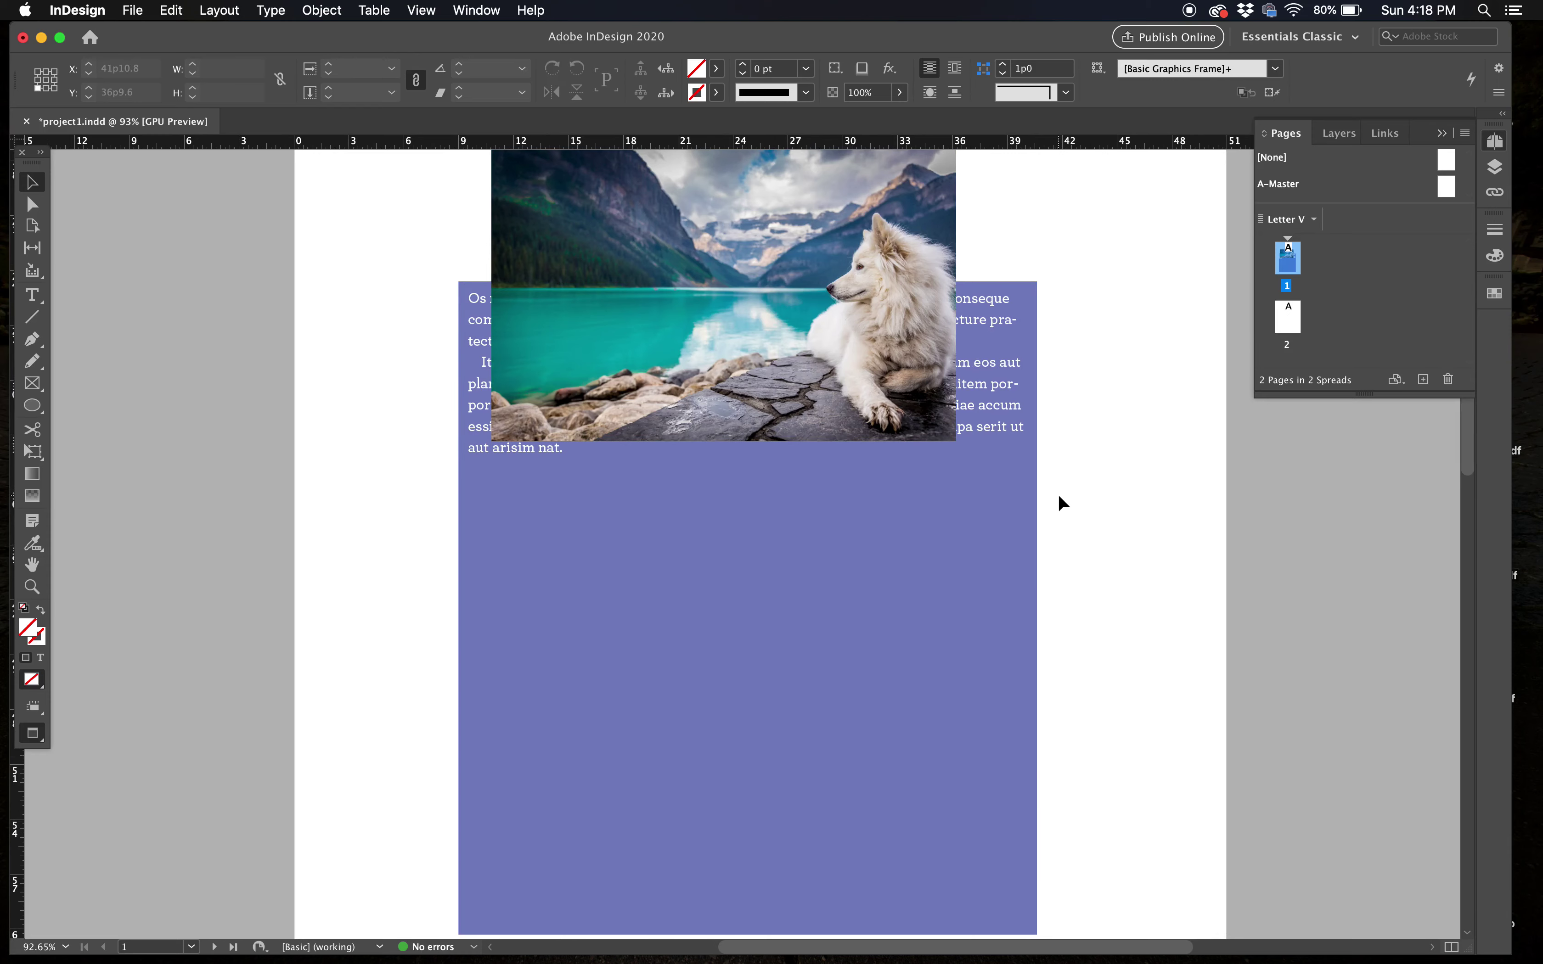
left_click_drag(950, 407, 974, 499)
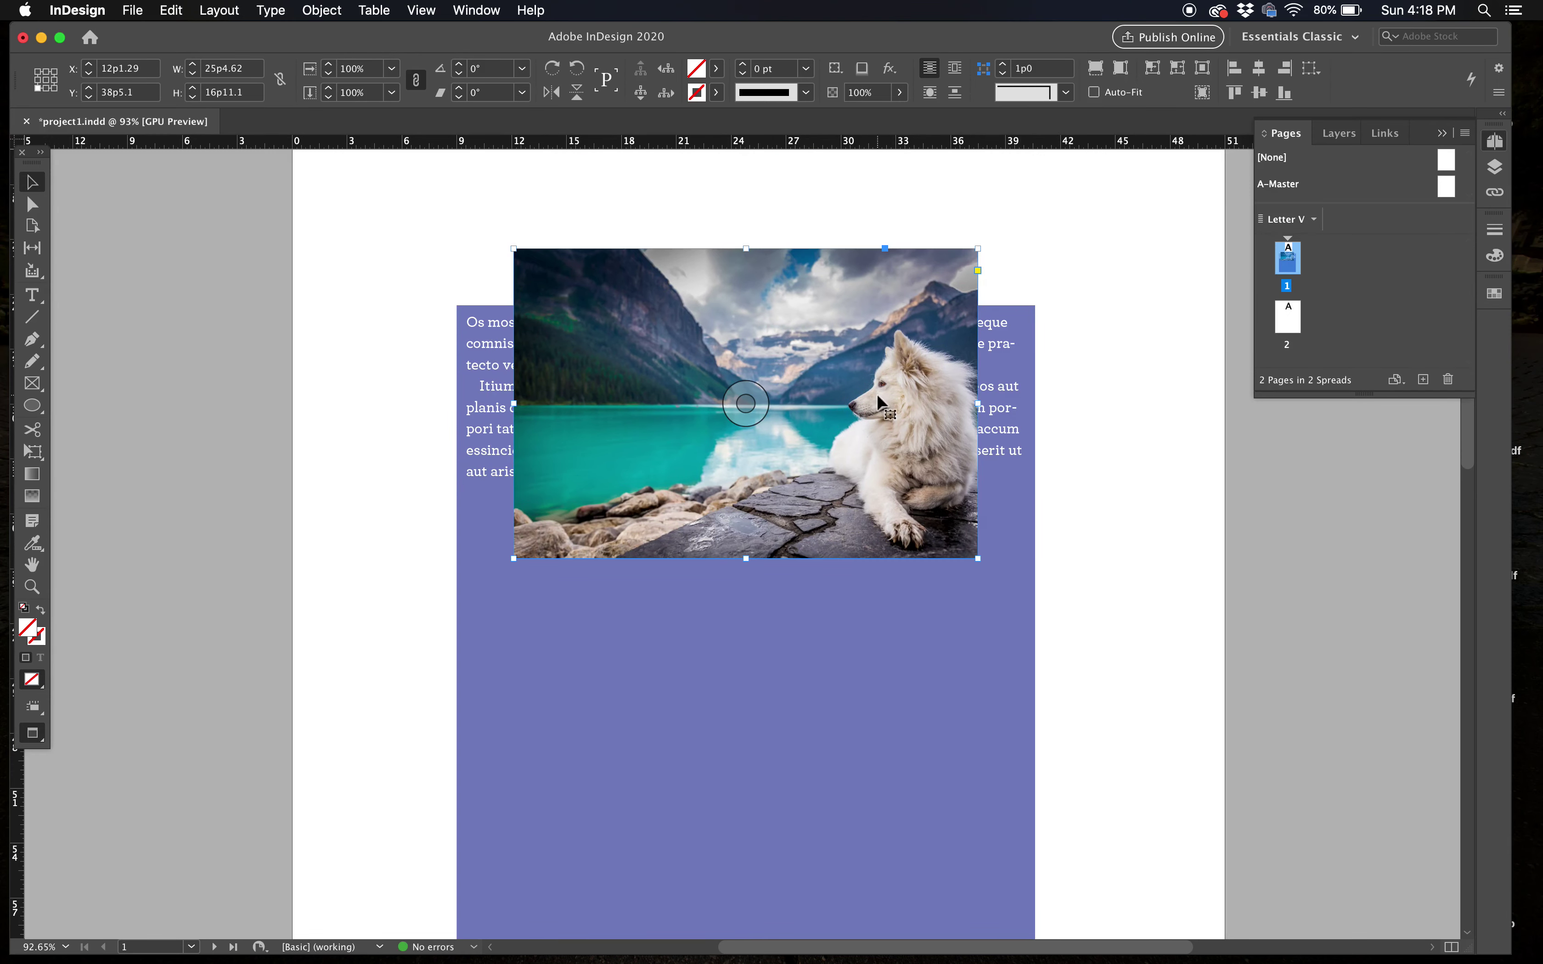
scroll(877, 390, "up", 1)
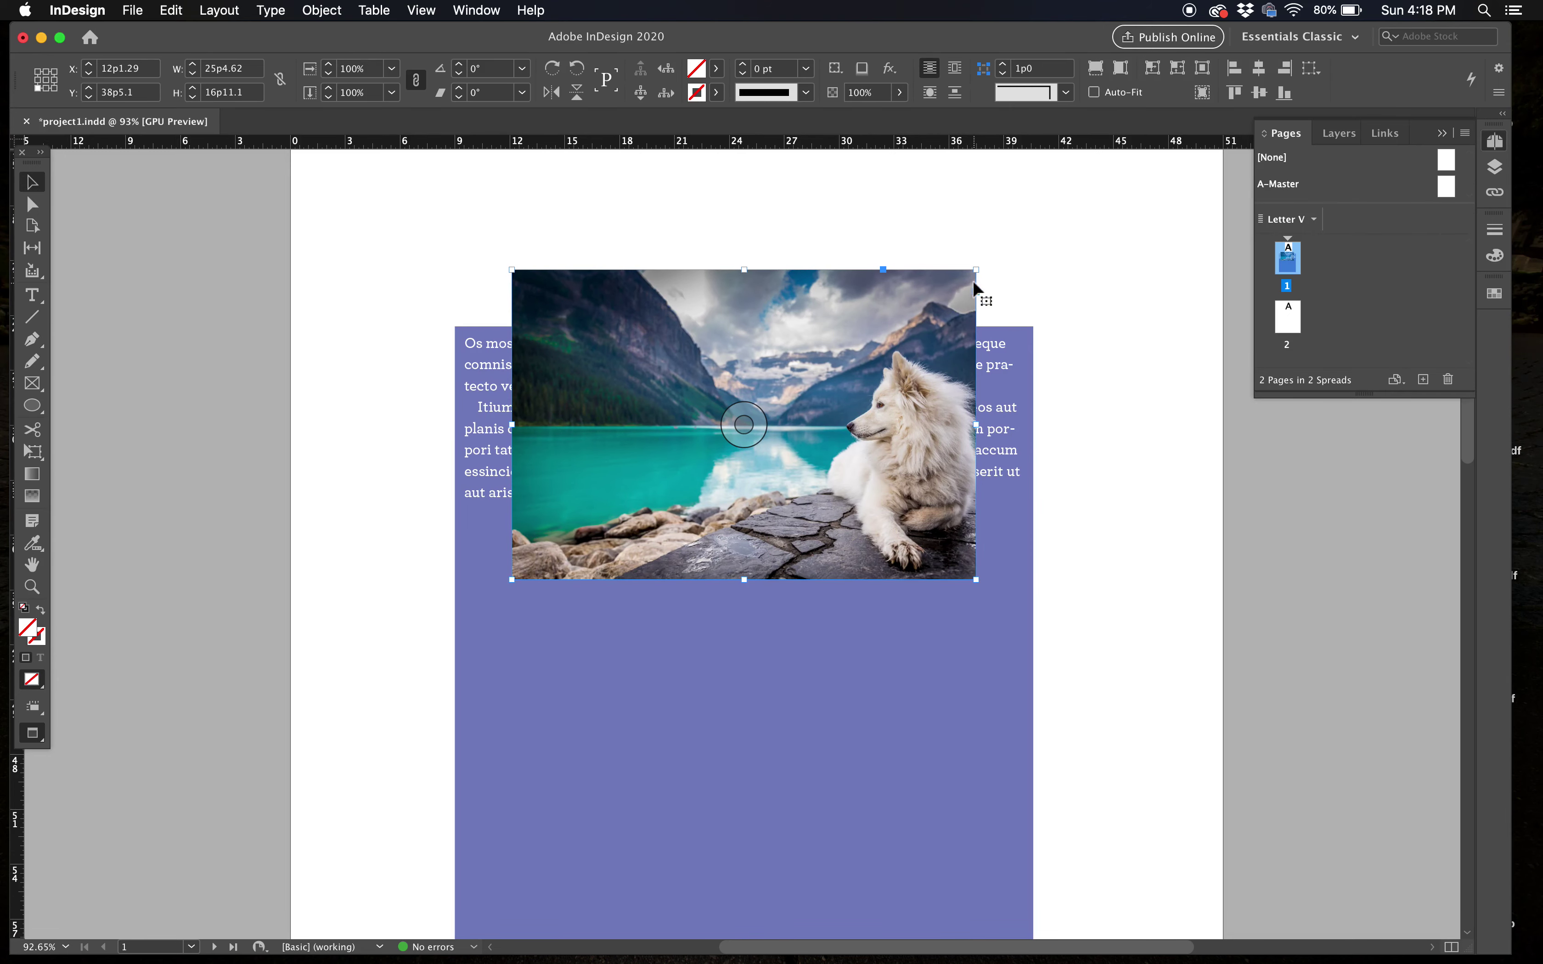
Step: Scale the photo proportionally to about 14p5 by 9p7 and shift it left and down
key("e")
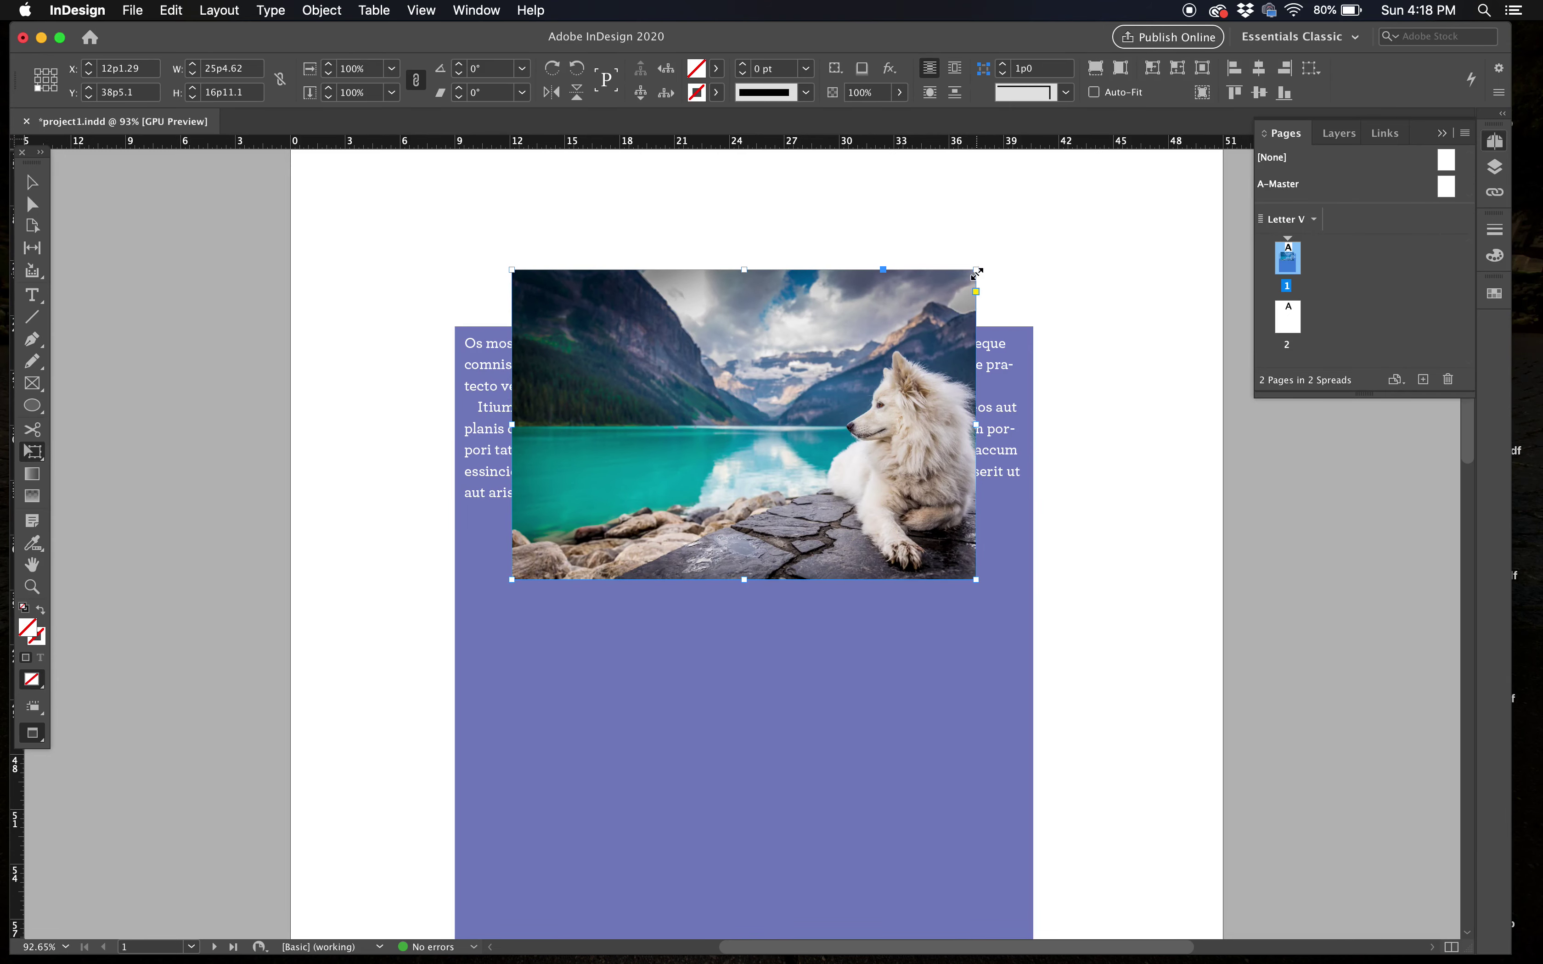
left_click_drag(976, 273, 877, 338)
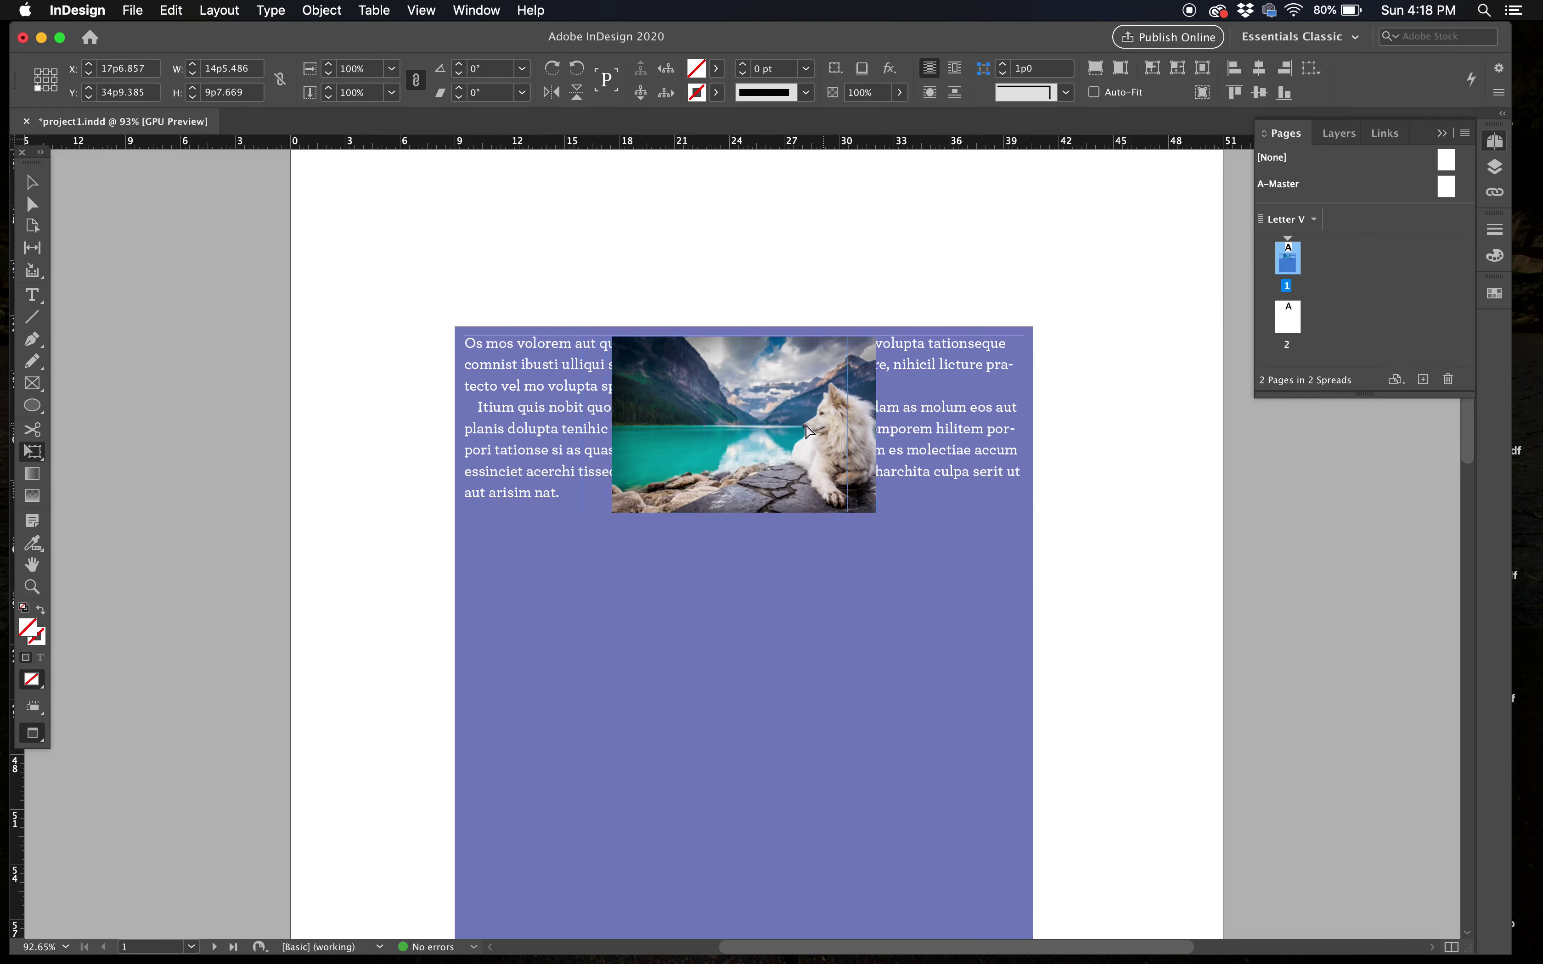
left_click_drag(849, 418, 794, 468)
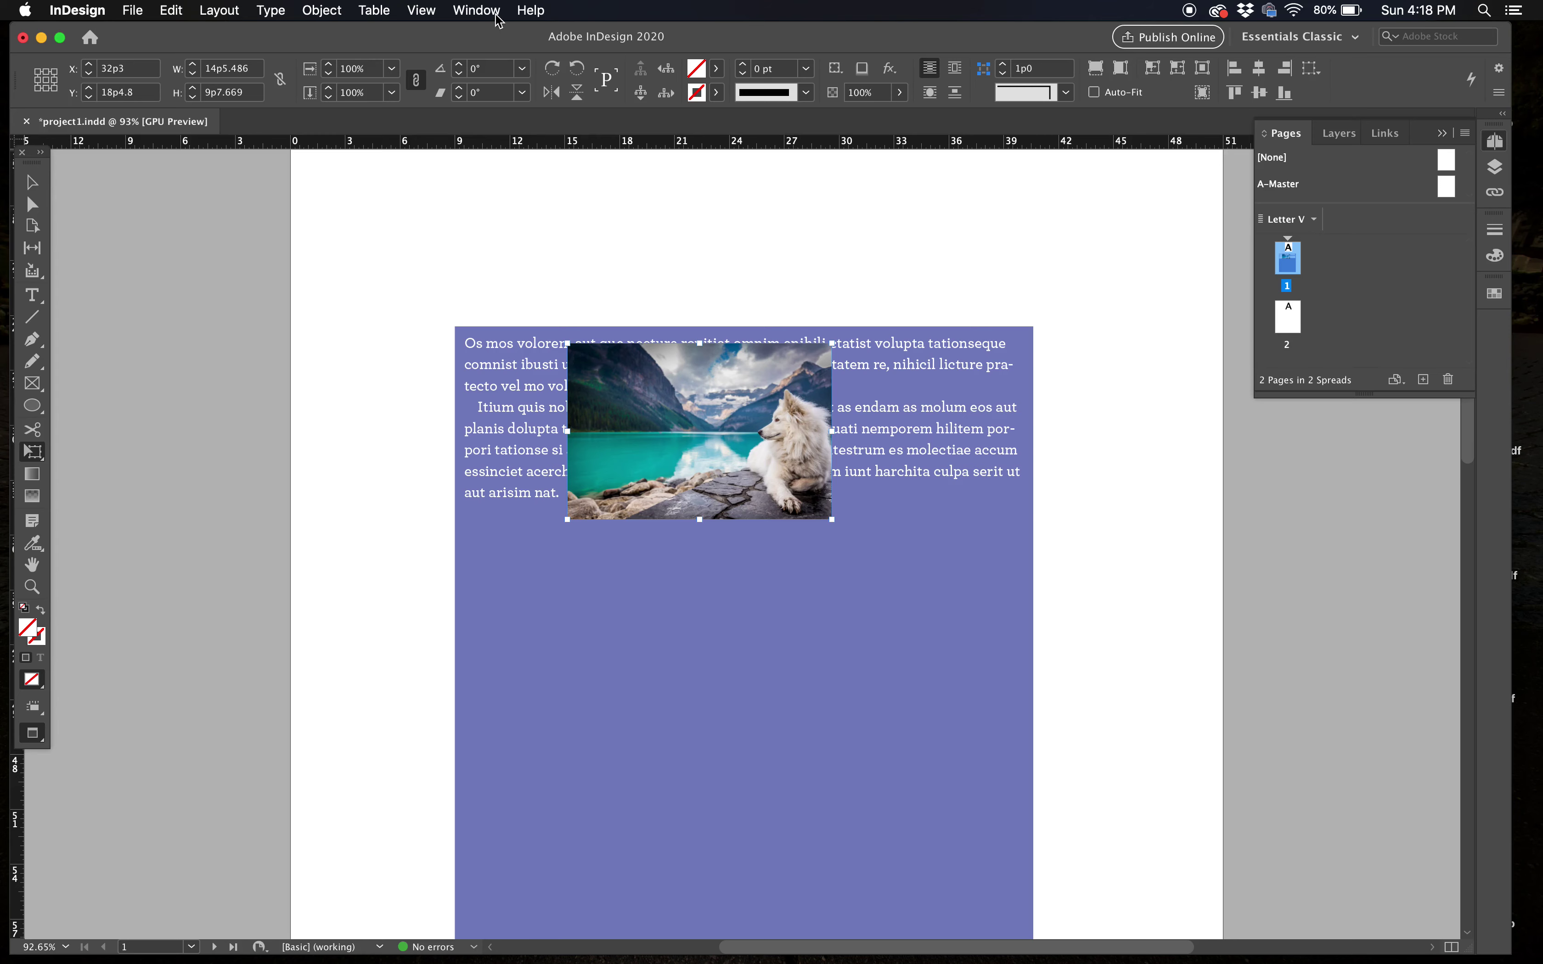
Step: Show the Text Wrap panel from the Window menu, set it aside, and nudge the photo right
left_click(478, 10)
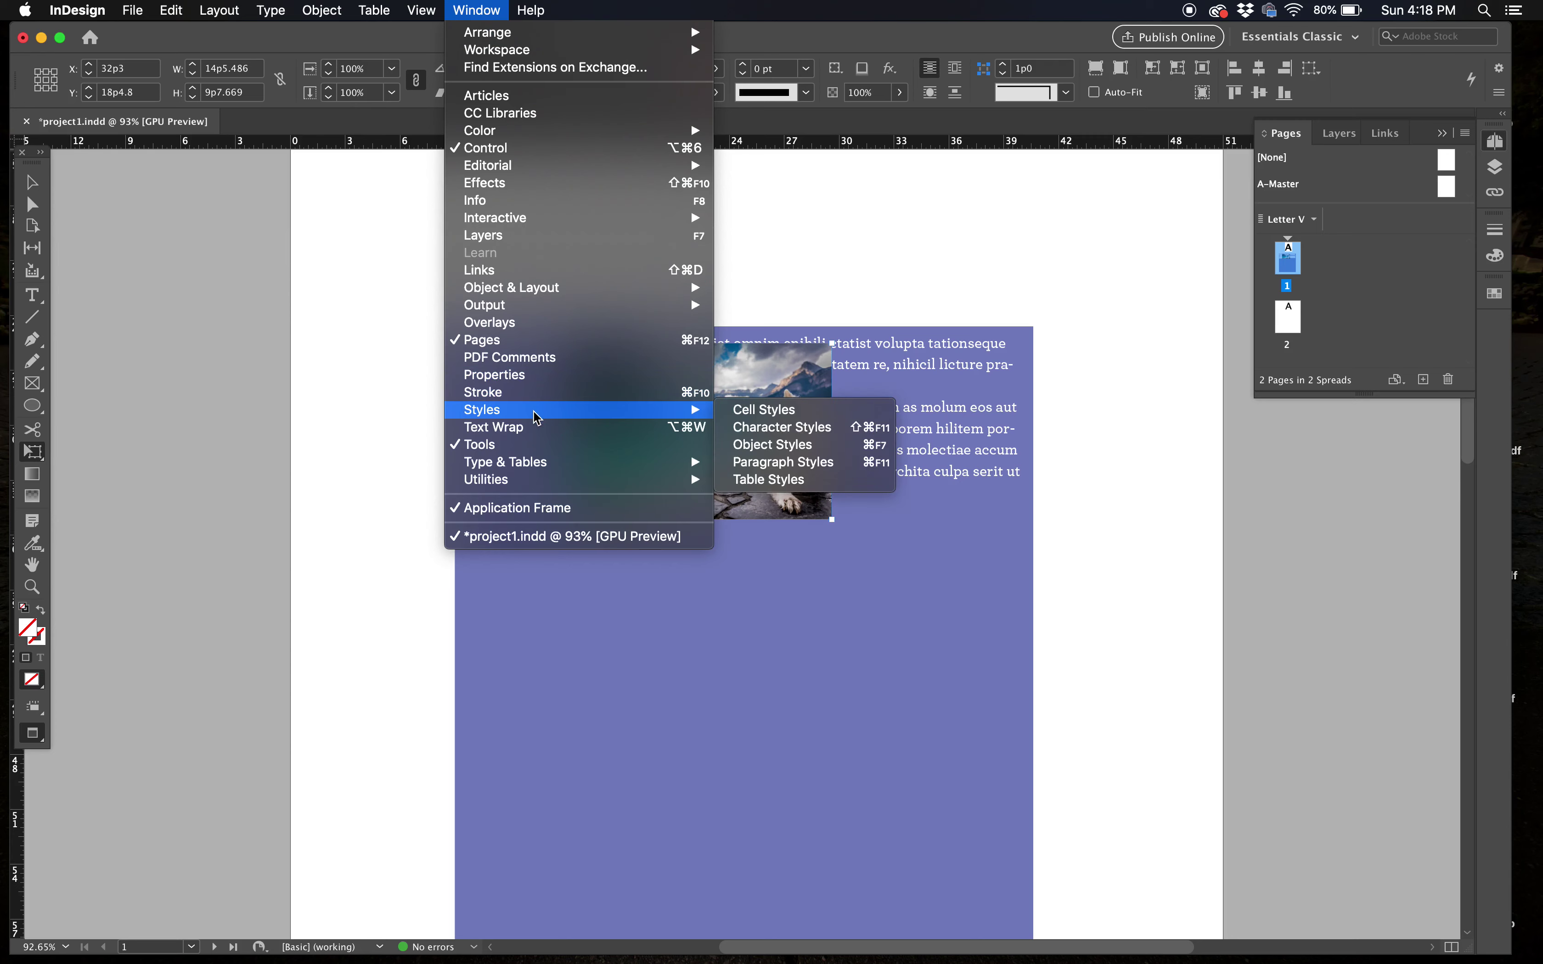
left_click(537, 429)
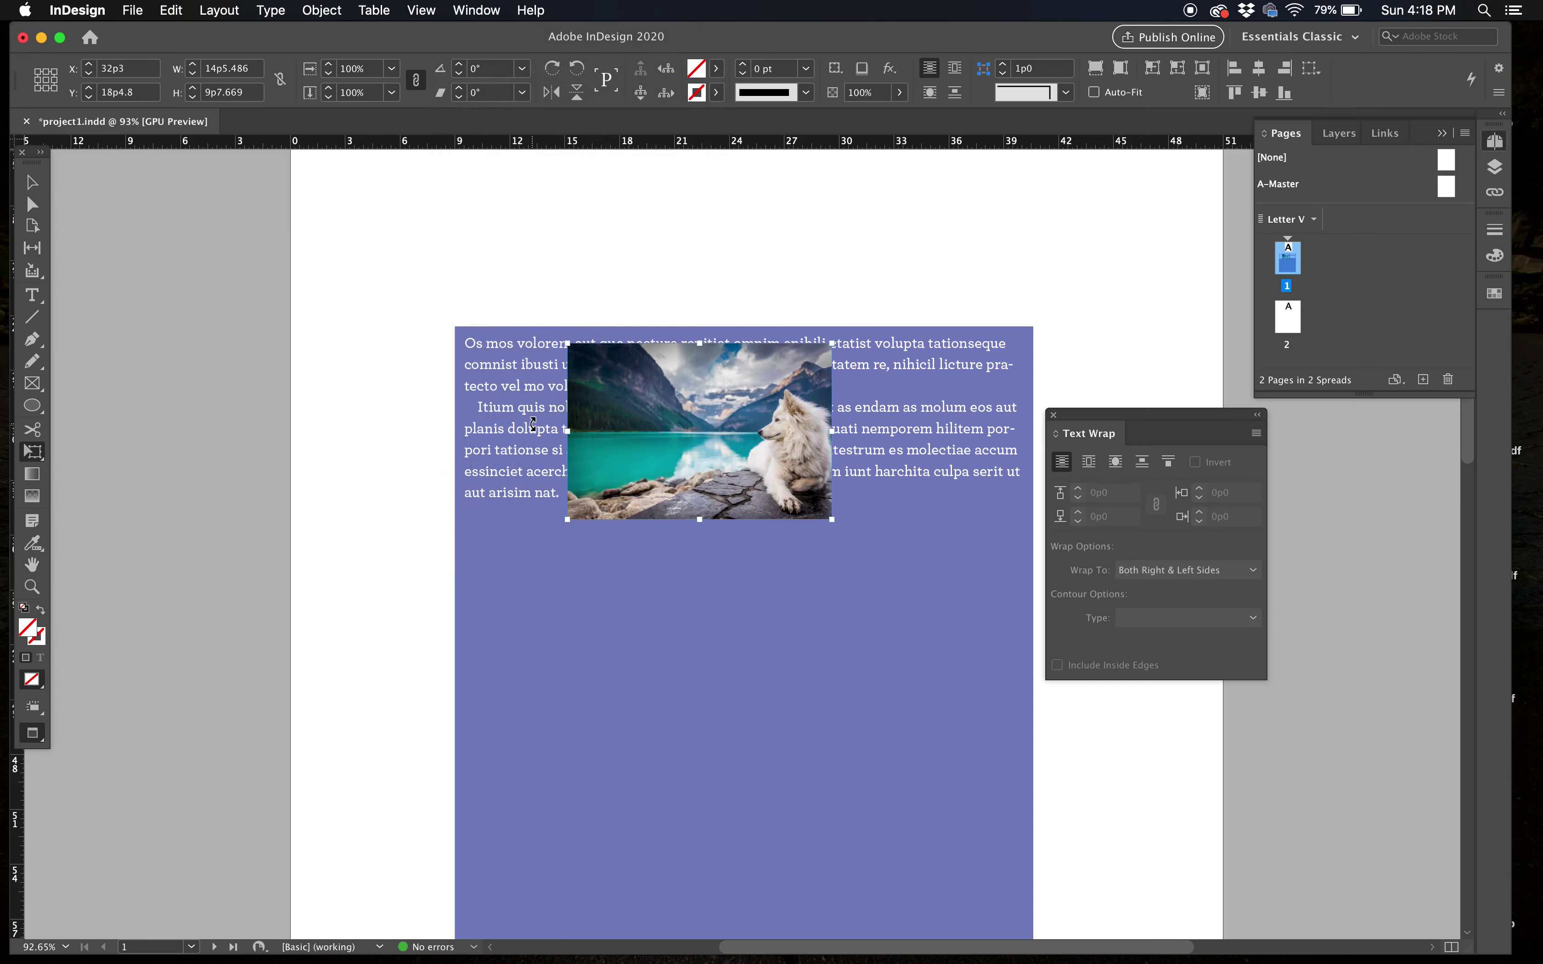
left_click_drag(1212, 422, 1234, 425)
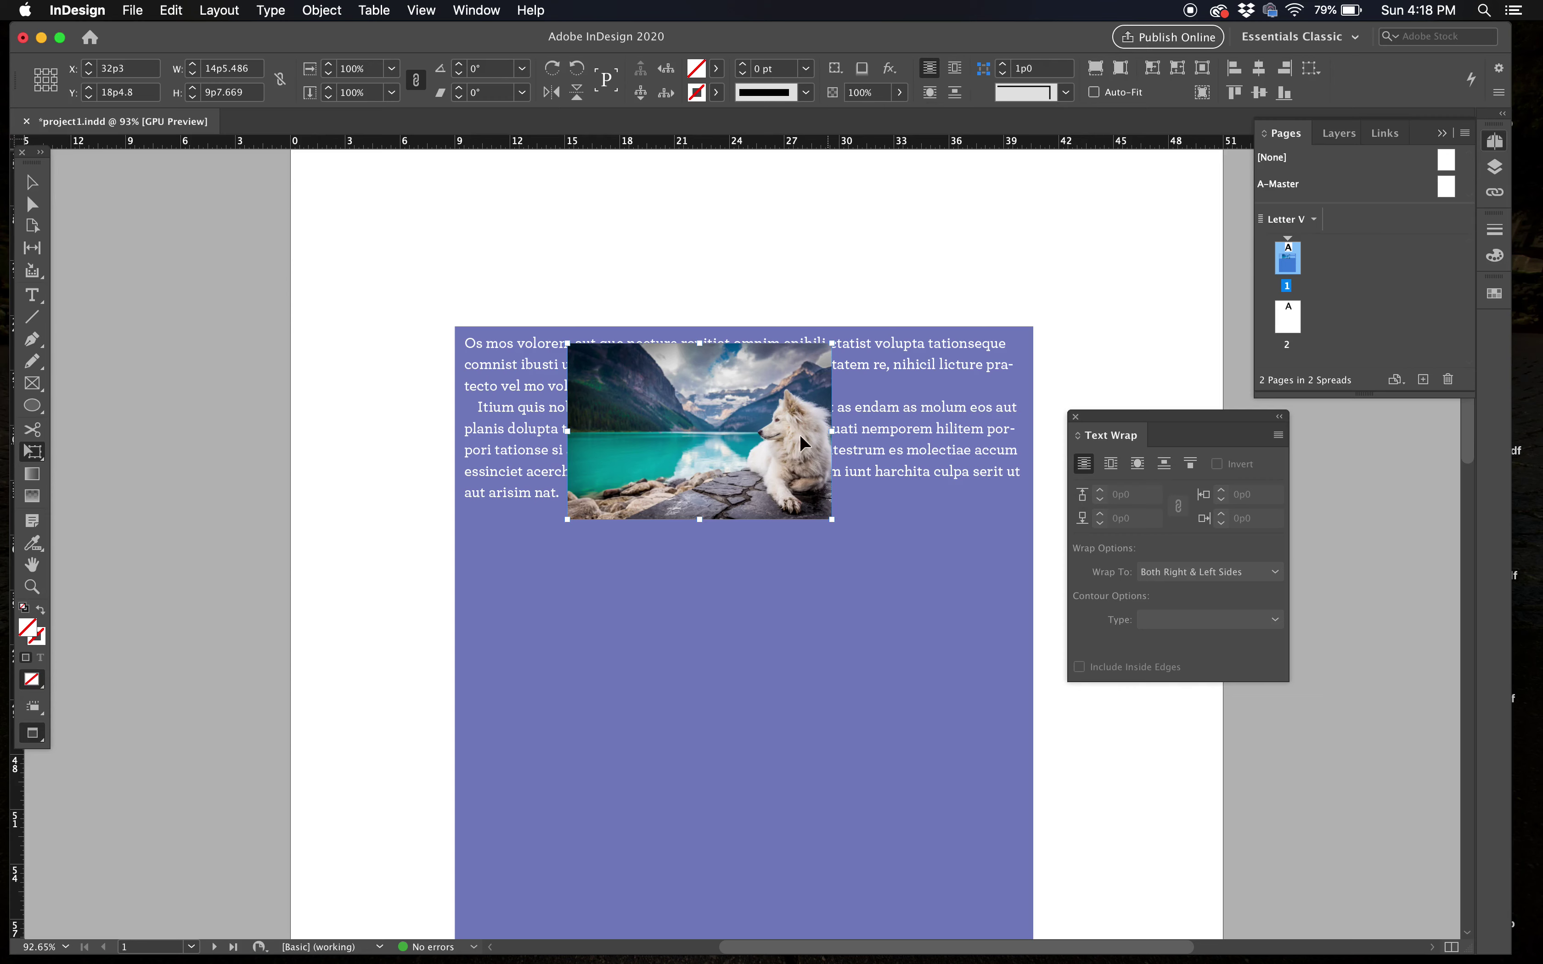
left_click_drag(774, 446, 808, 438)
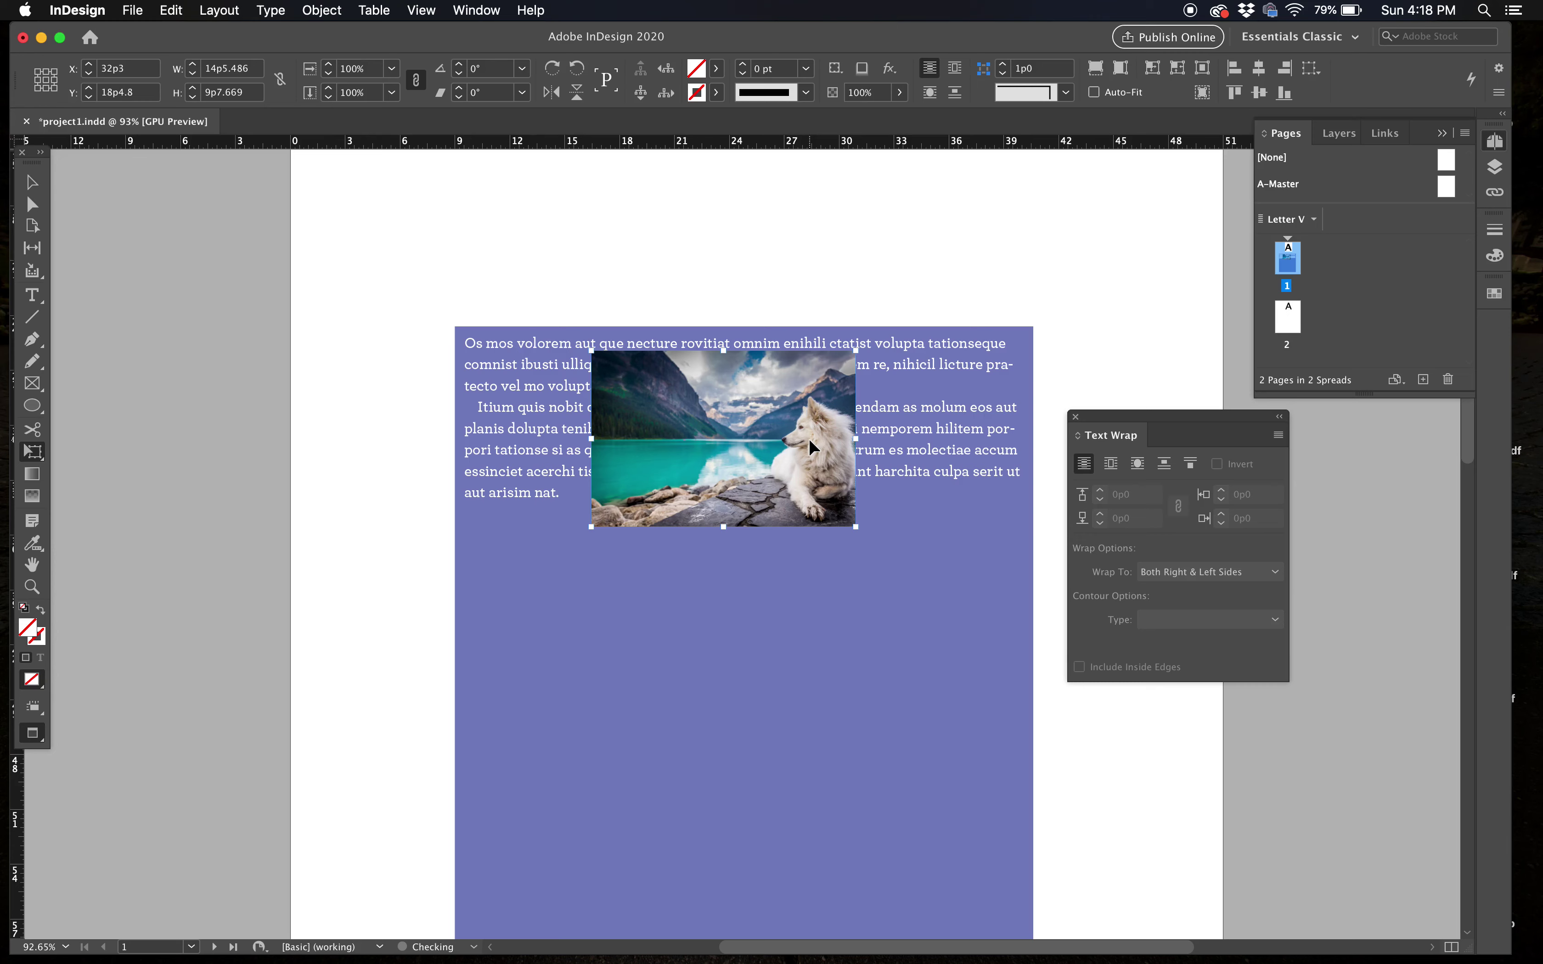
Step: Apply Wrap Around Bounding Box to the dog photo and move it to the frame's top-left corner
left_click(1111, 464)
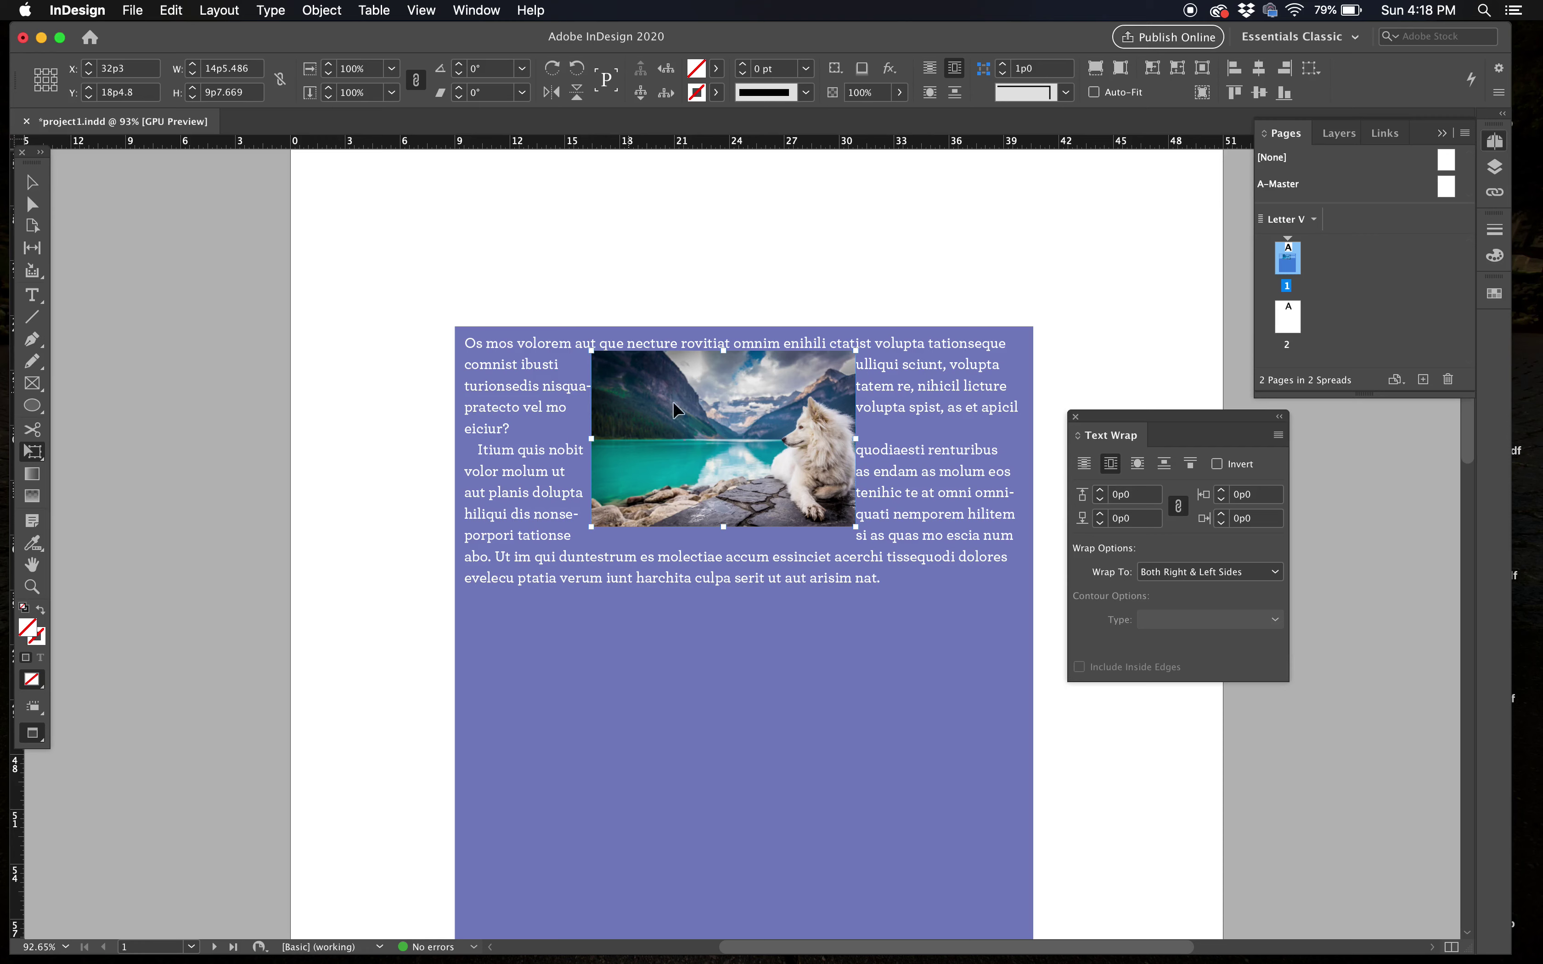
left_click_drag(719, 417, 631, 413)
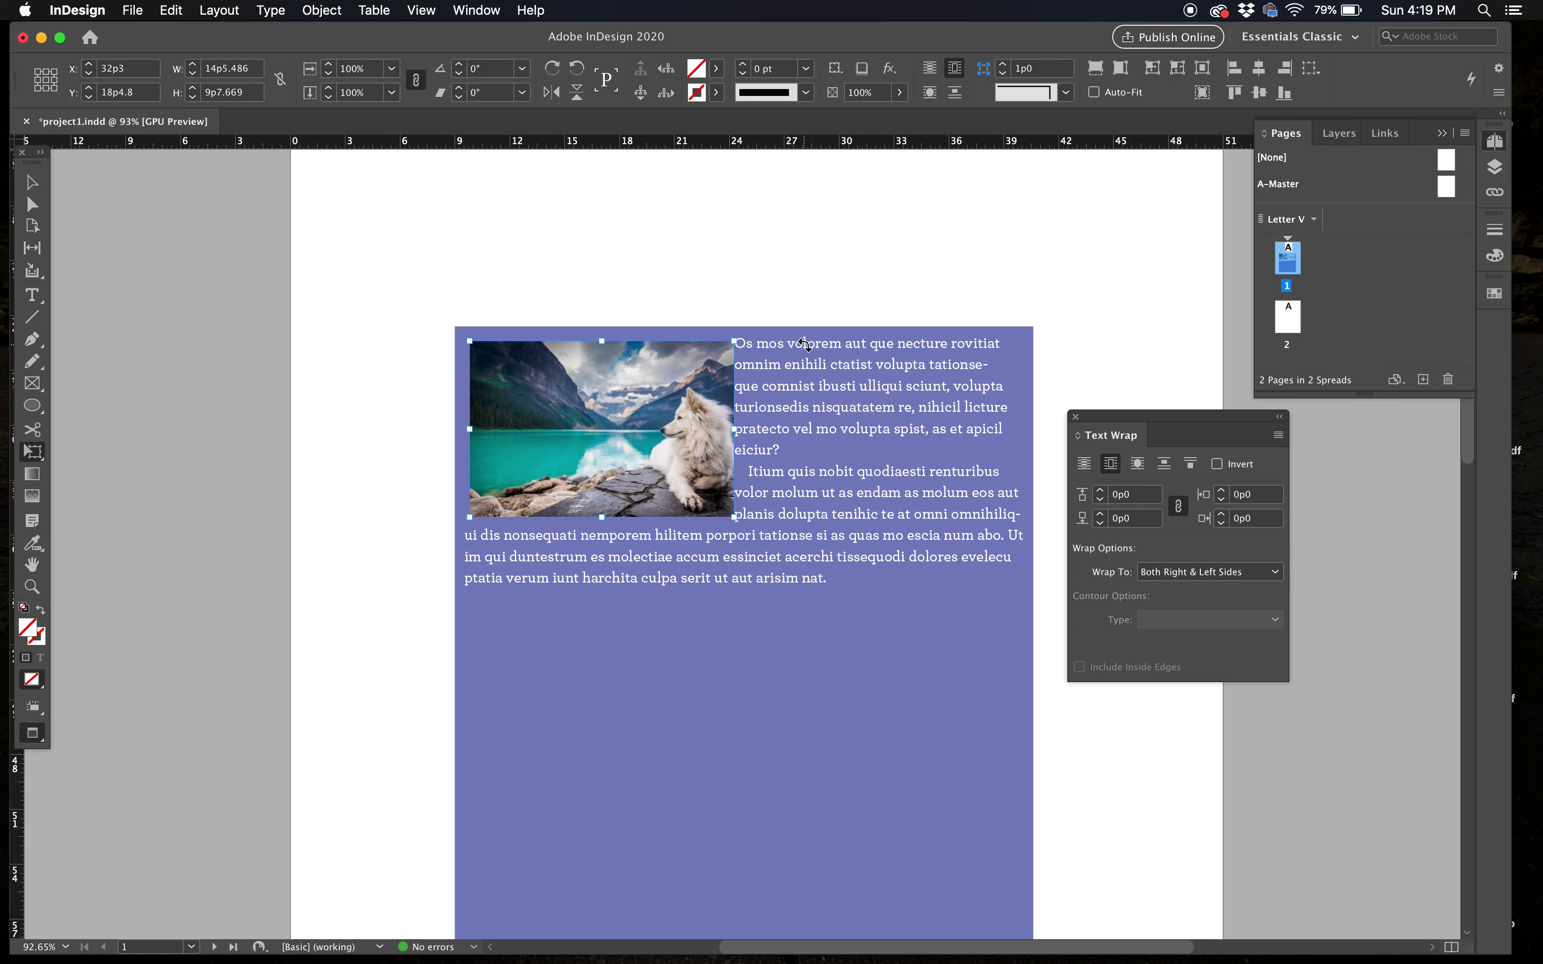
left_click(32, 183)
left_click(807, 312)
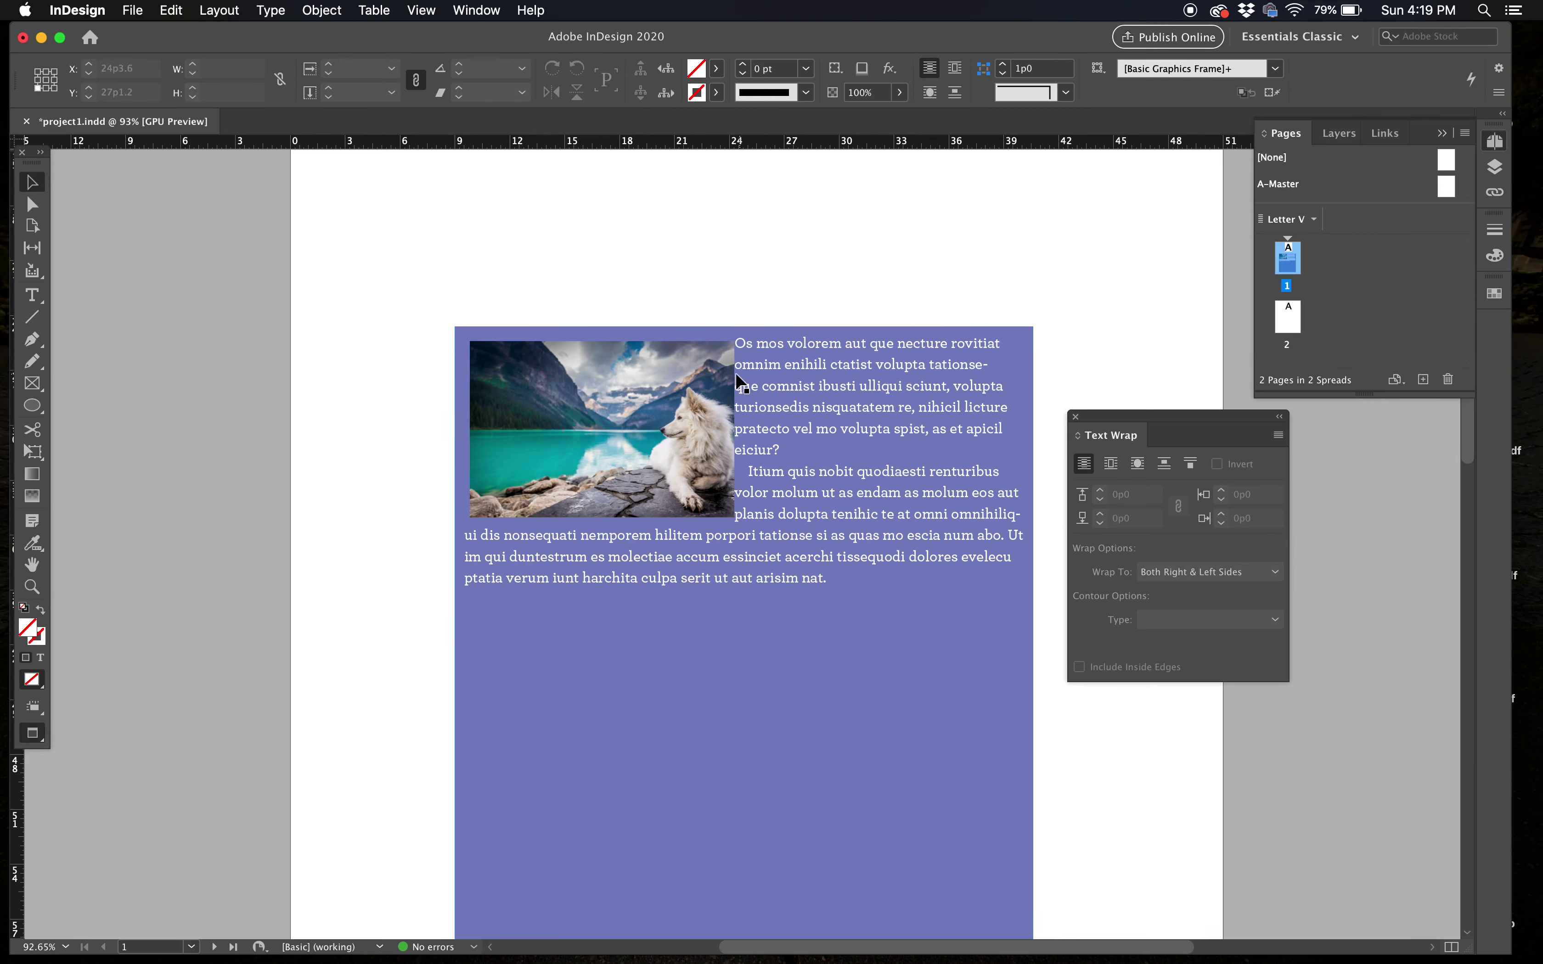
Step: Raise the dog photo's text wrap offsets to 0p7
left_click(695, 448)
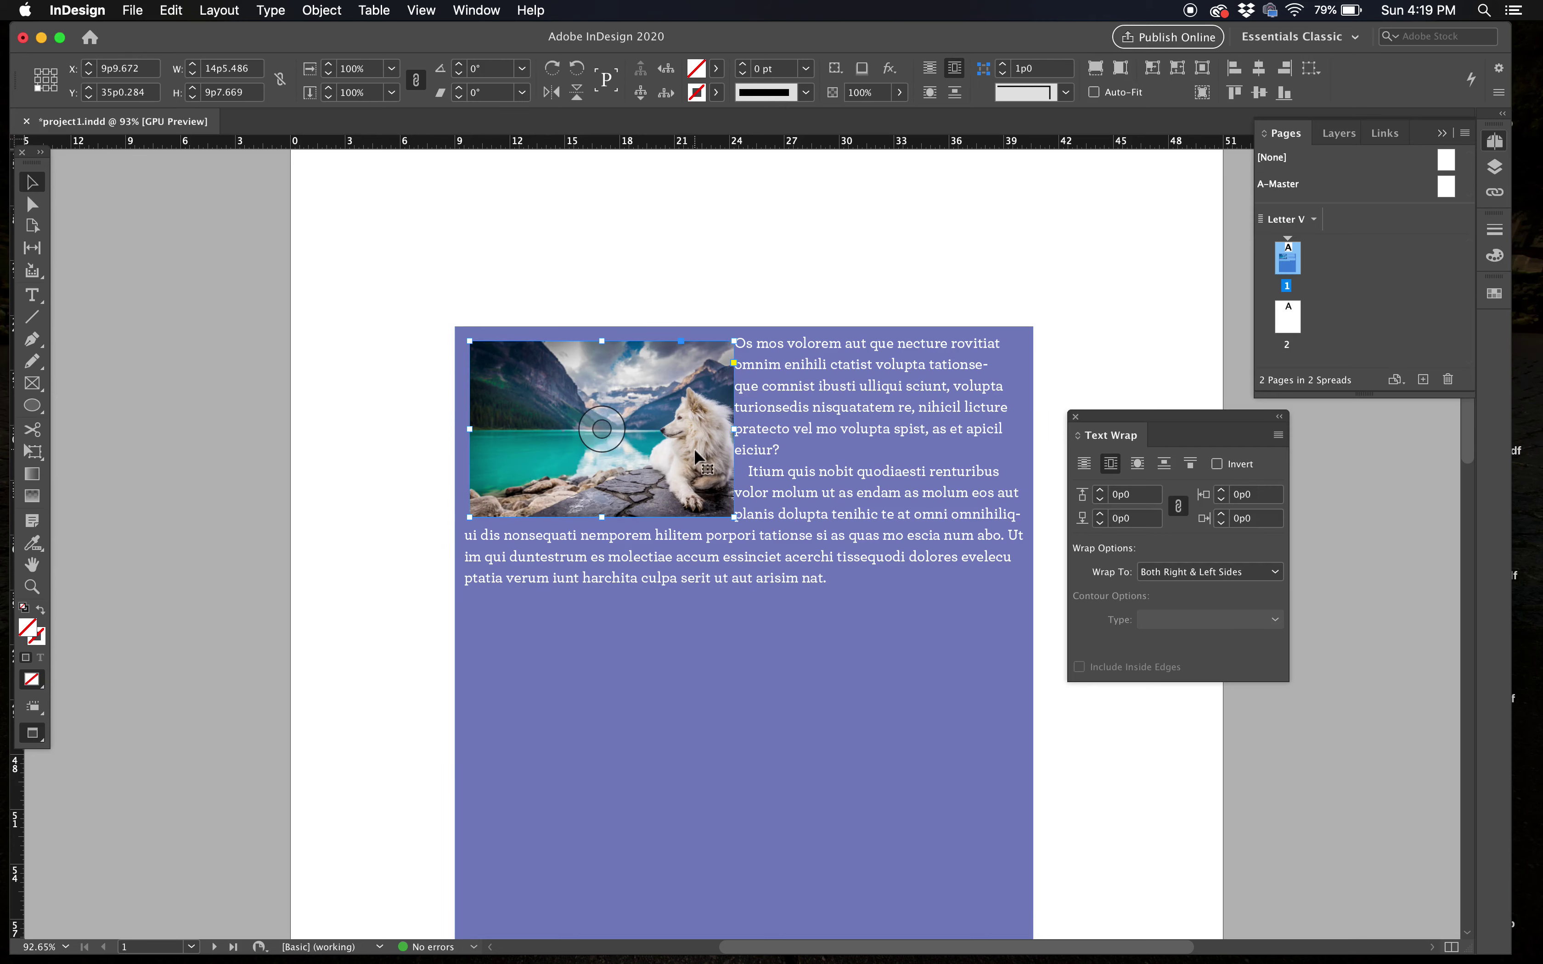
left_click(1222, 491)
left_click(1223, 491)
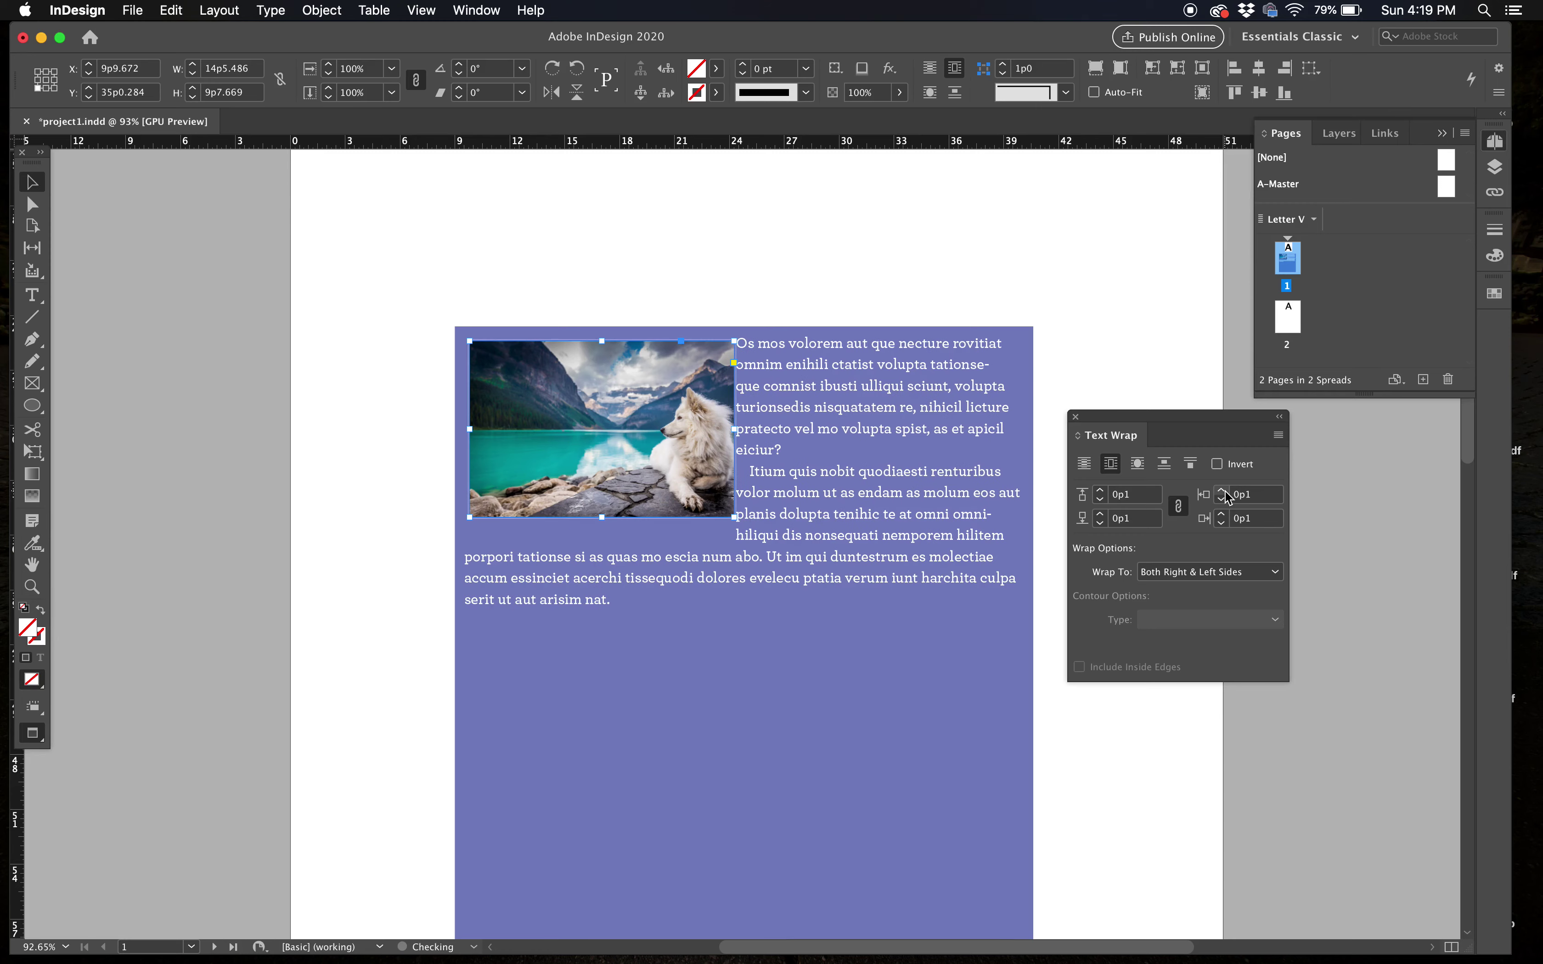
left_click(1223, 491)
left_click(1223, 491)
left_click(1223, 491)
left_click(1222, 491)
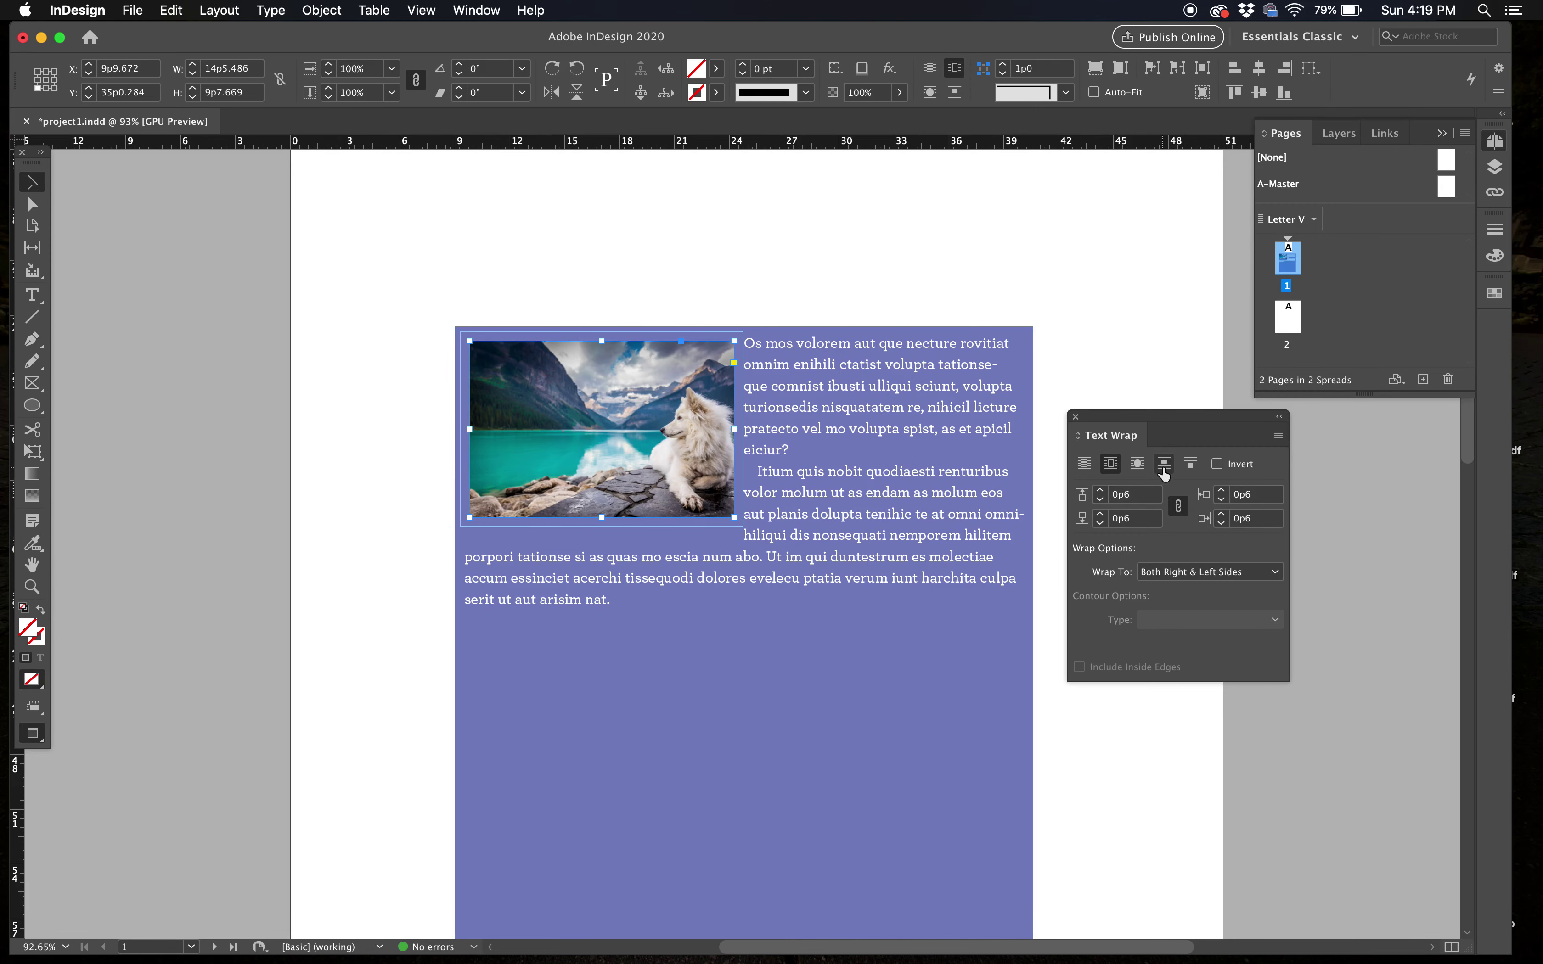
left_click(1223, 492)
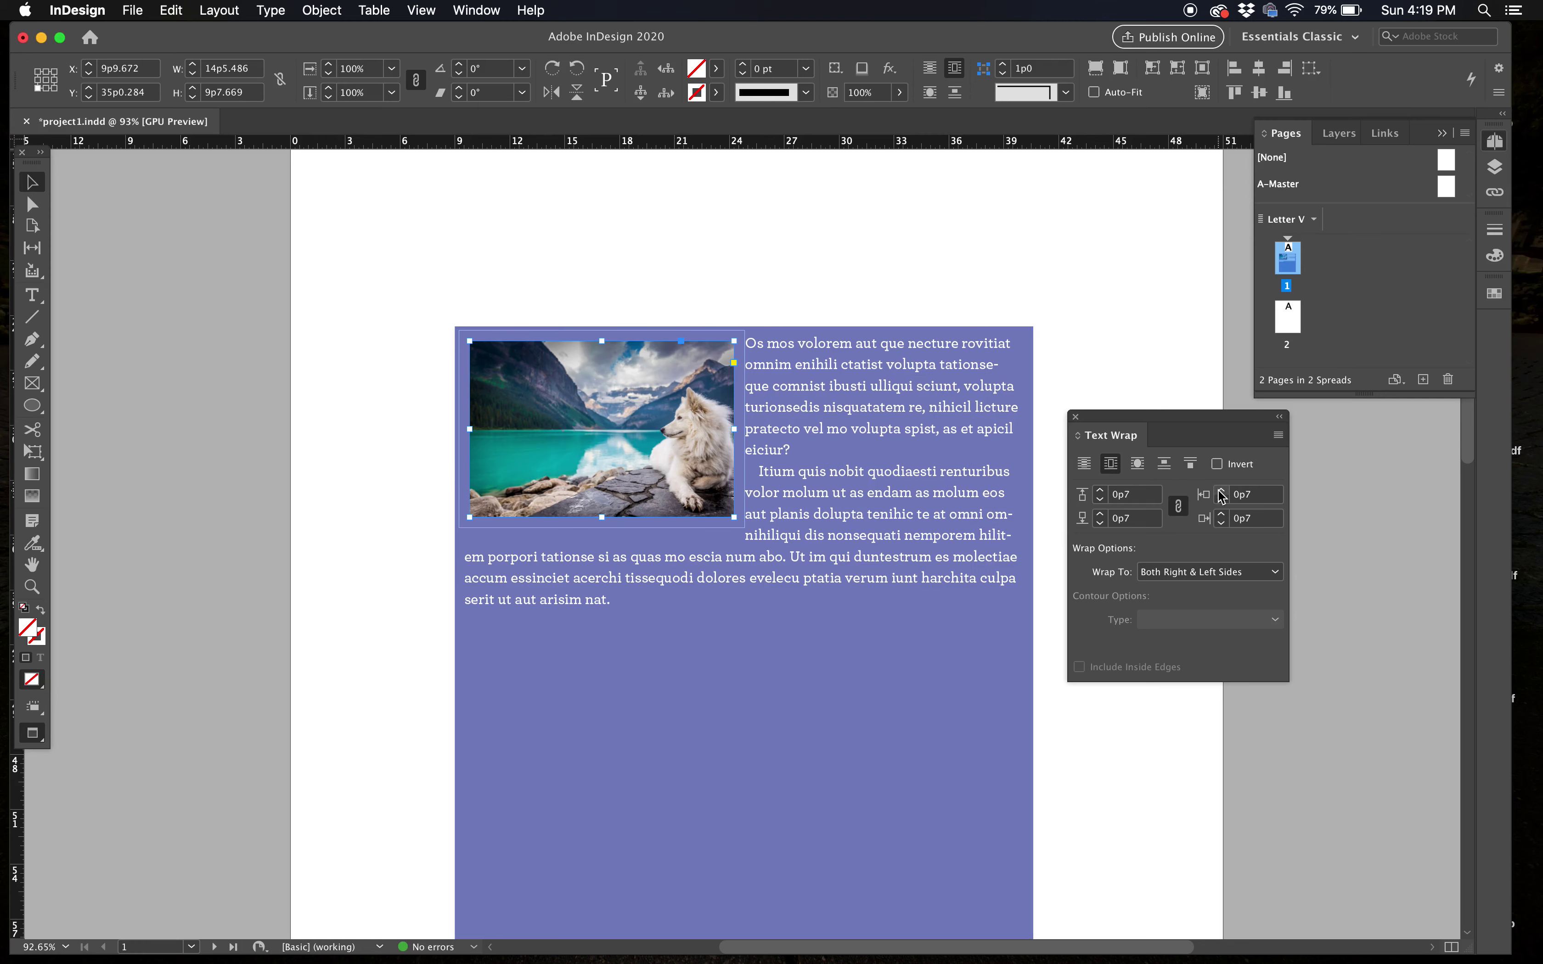
Step: Unlink the wrap offsets and lower the bottom offset to 0p0
left_click(933, 849)
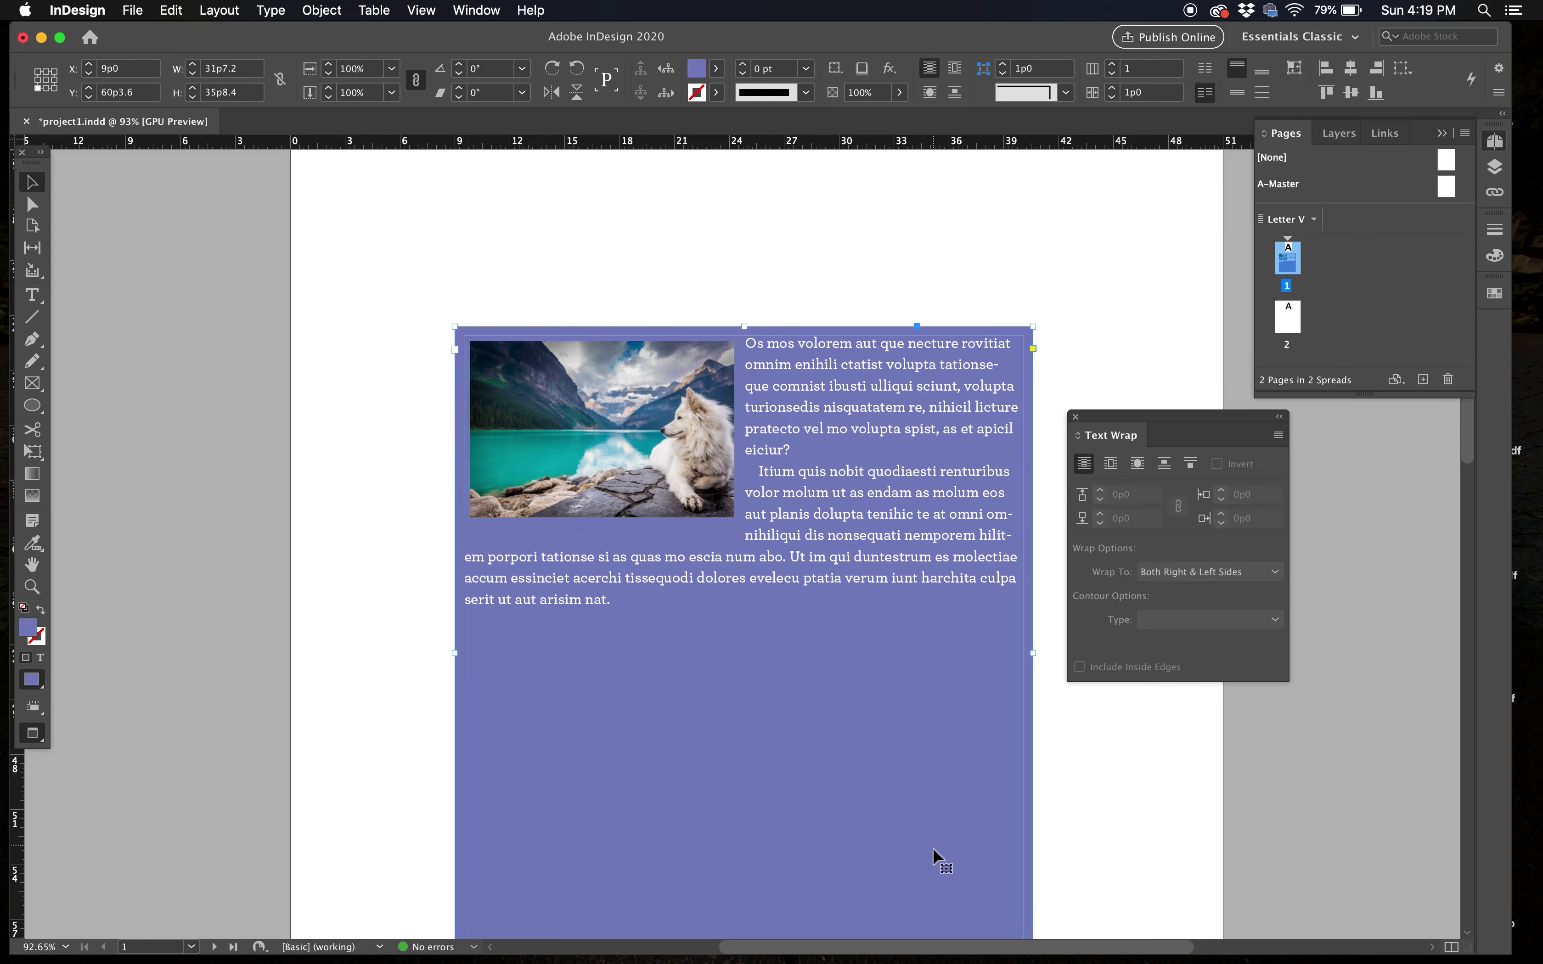
left_click(724, 501)
left_click(1111, 464)
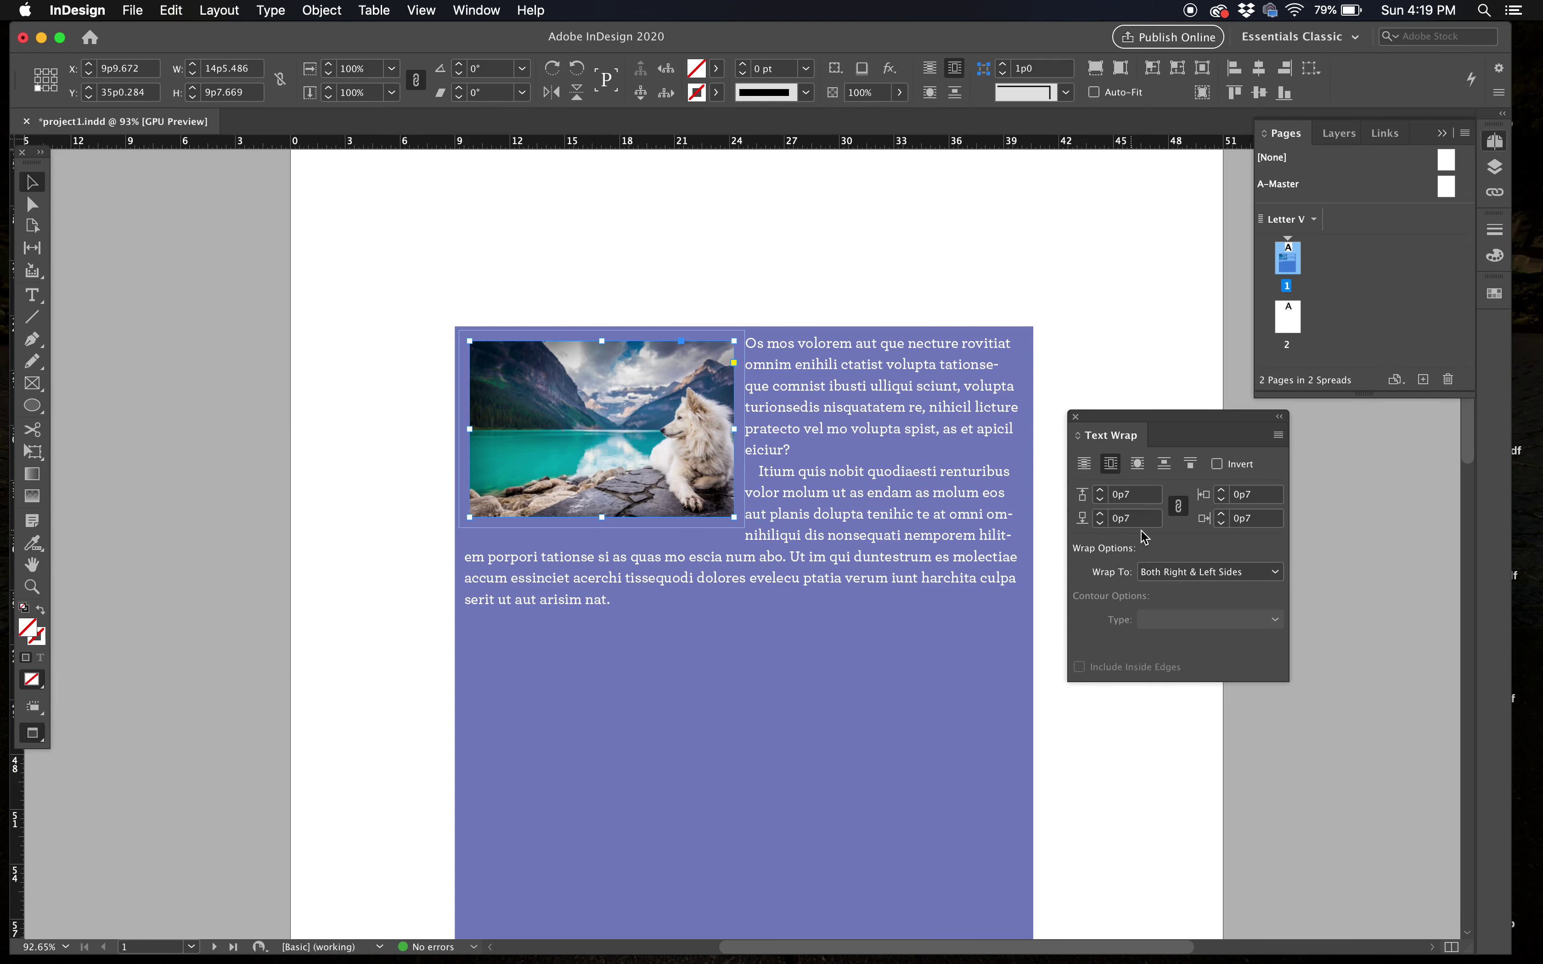
left_click(1178, 506)
left_click(1100, 523)
left_click(1100, 524)
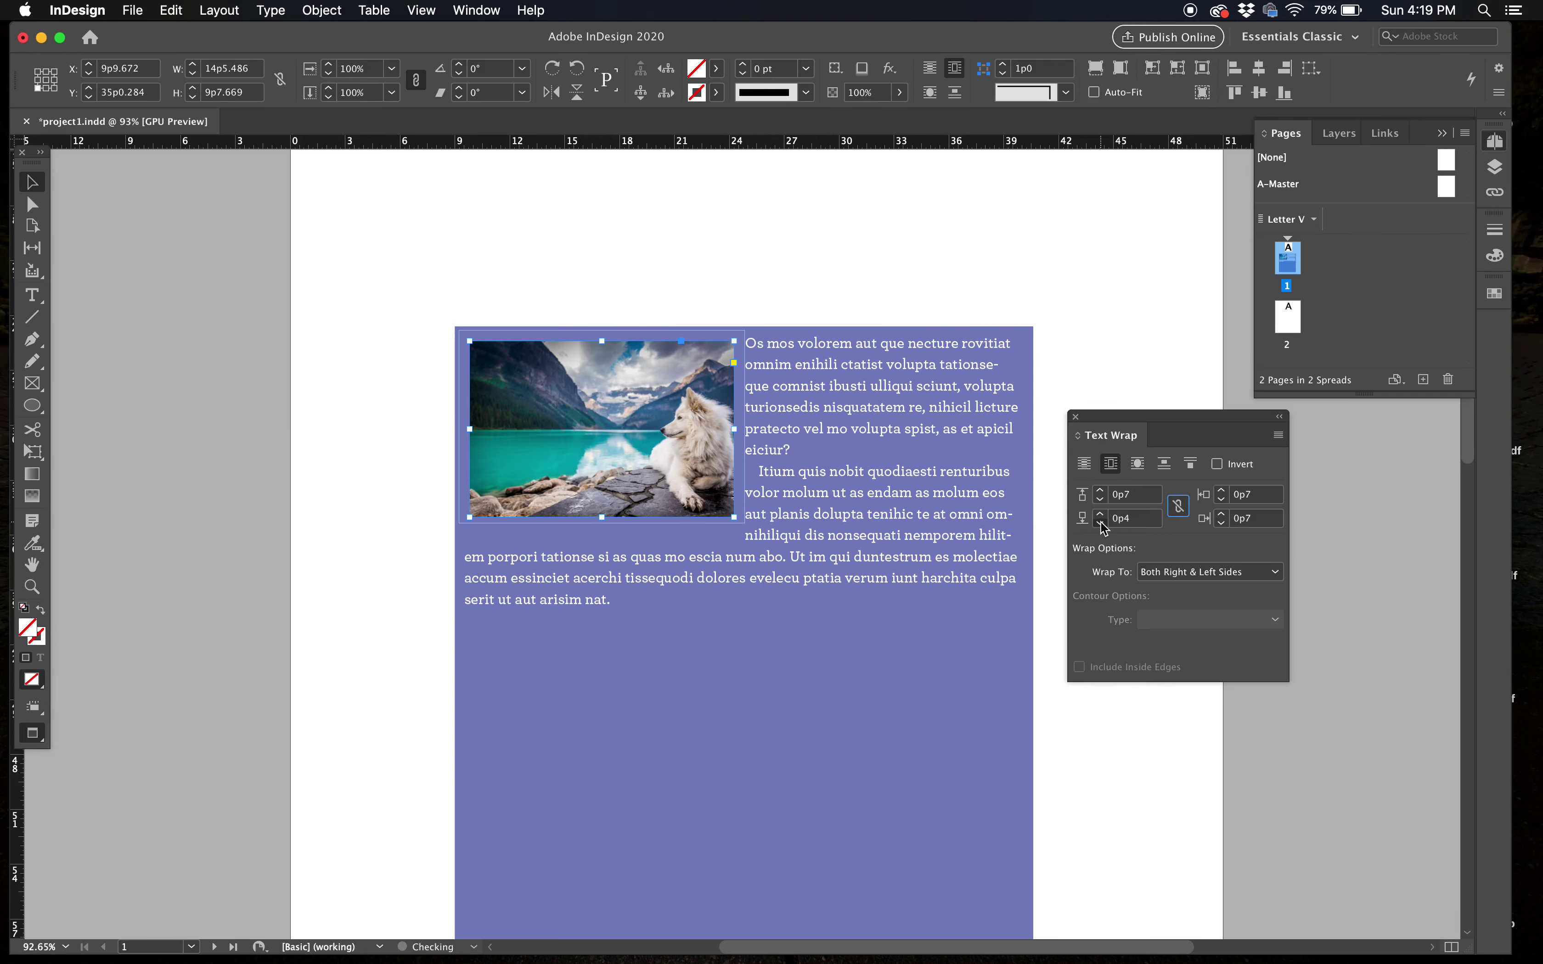
left_click(1100, 523)
left_click(1100, 523)
left_click(1100, 523)
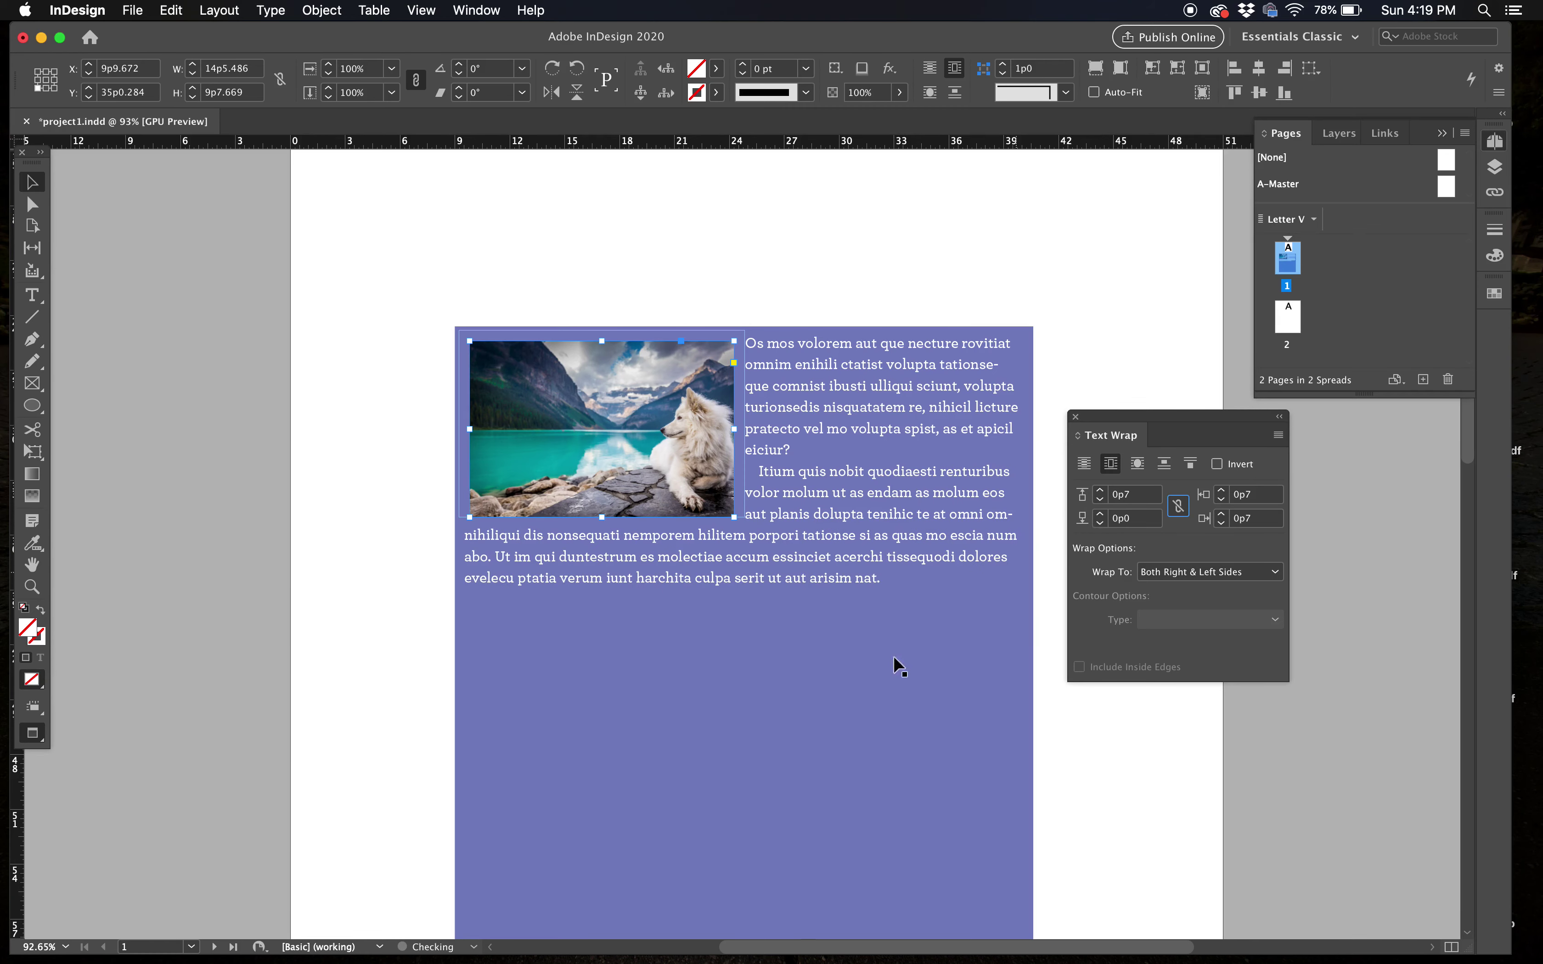
left_click(864, 682)
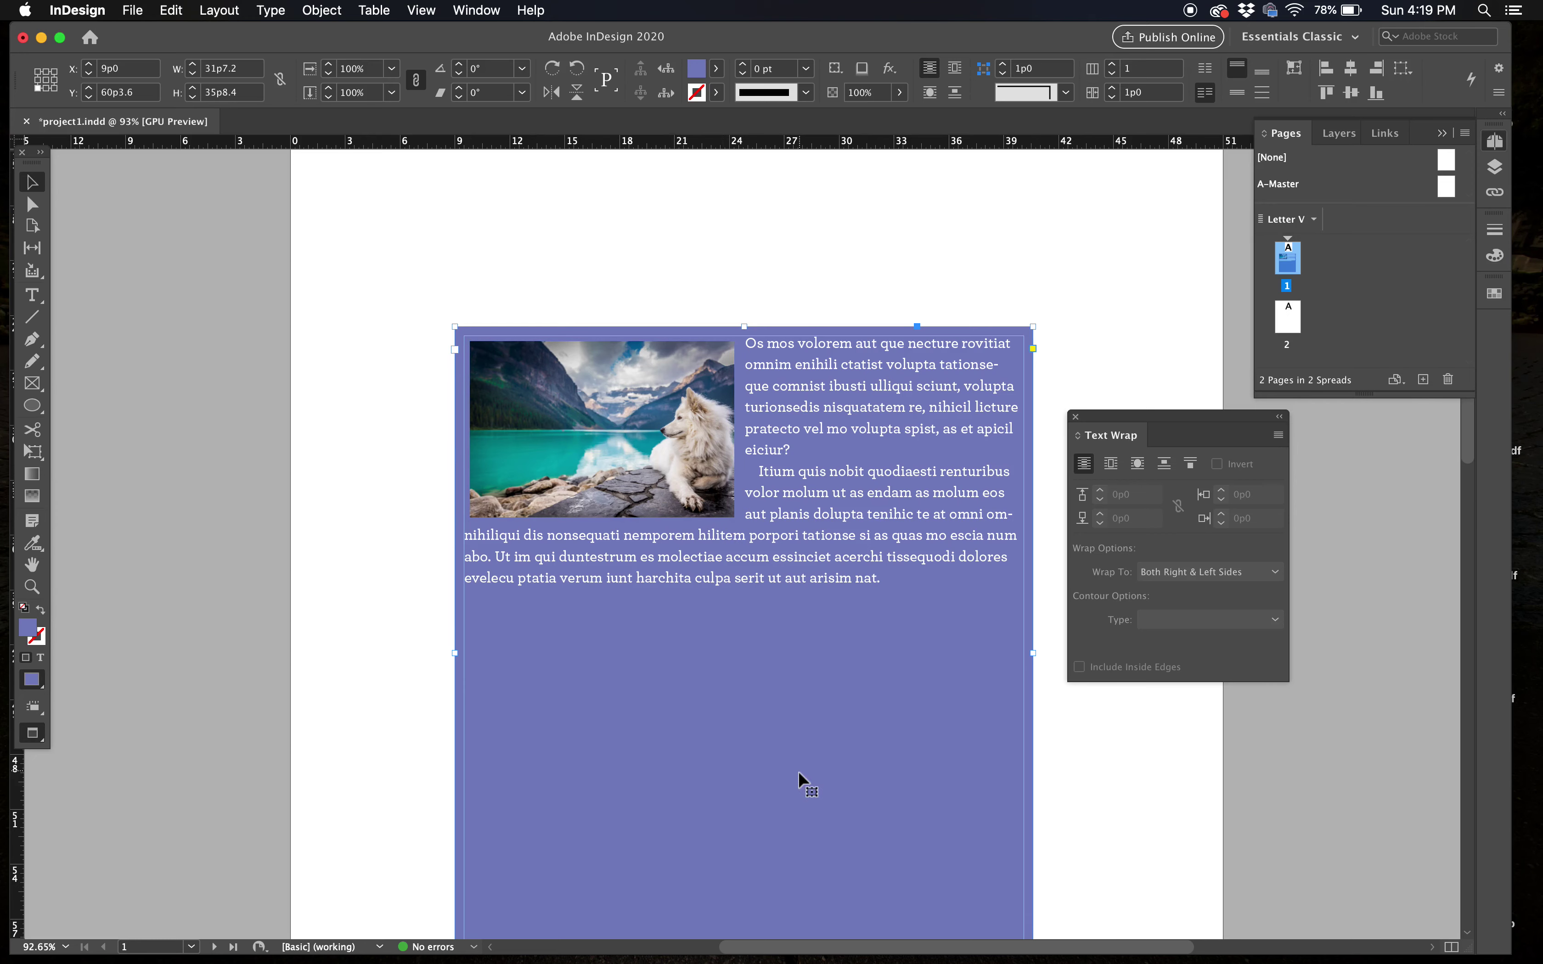
Step: Drag the dog photo to the centre of the text frame, below the first line
left_click_drag(633, 446, 900, 449)
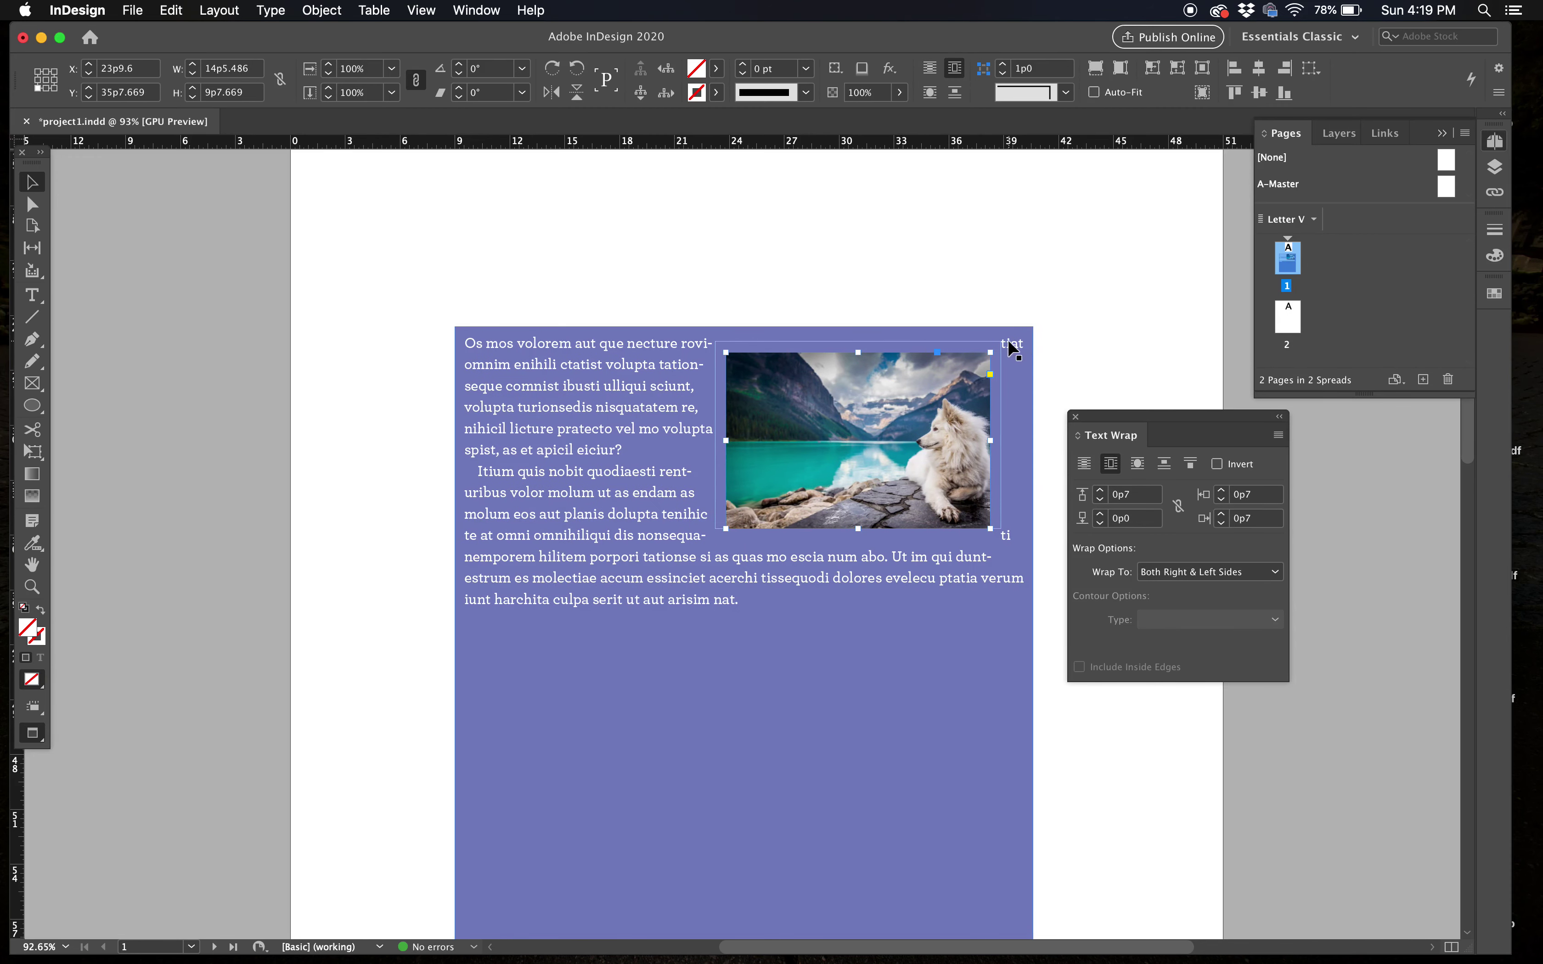
left_click(1091, 330)
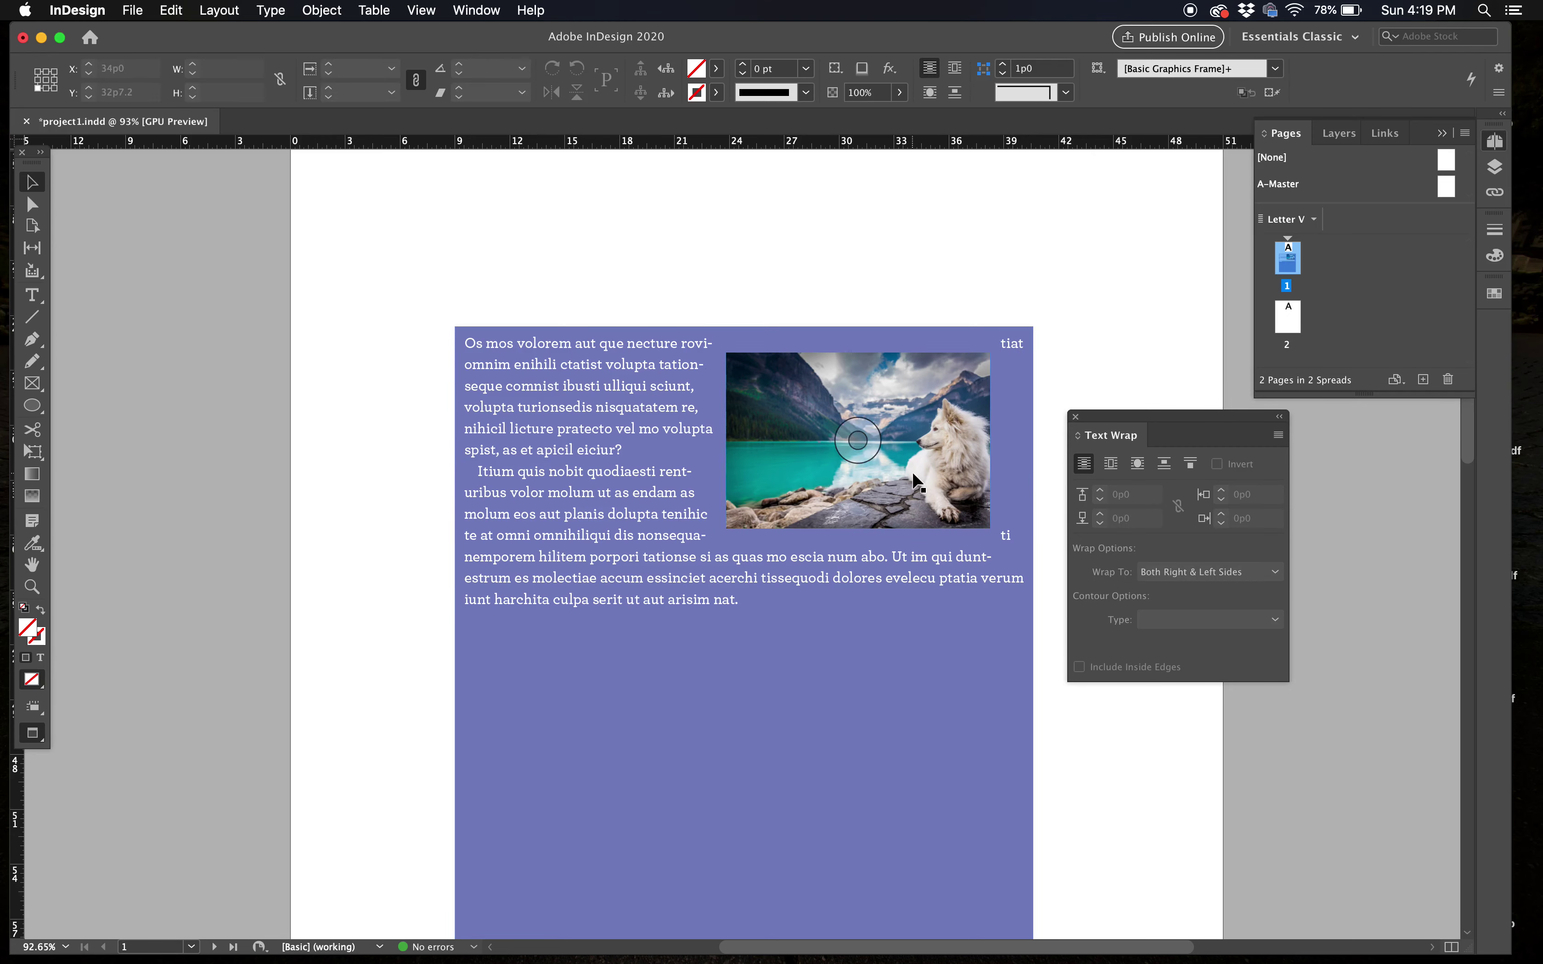
left_click_drag(811, 450, 829, 442)
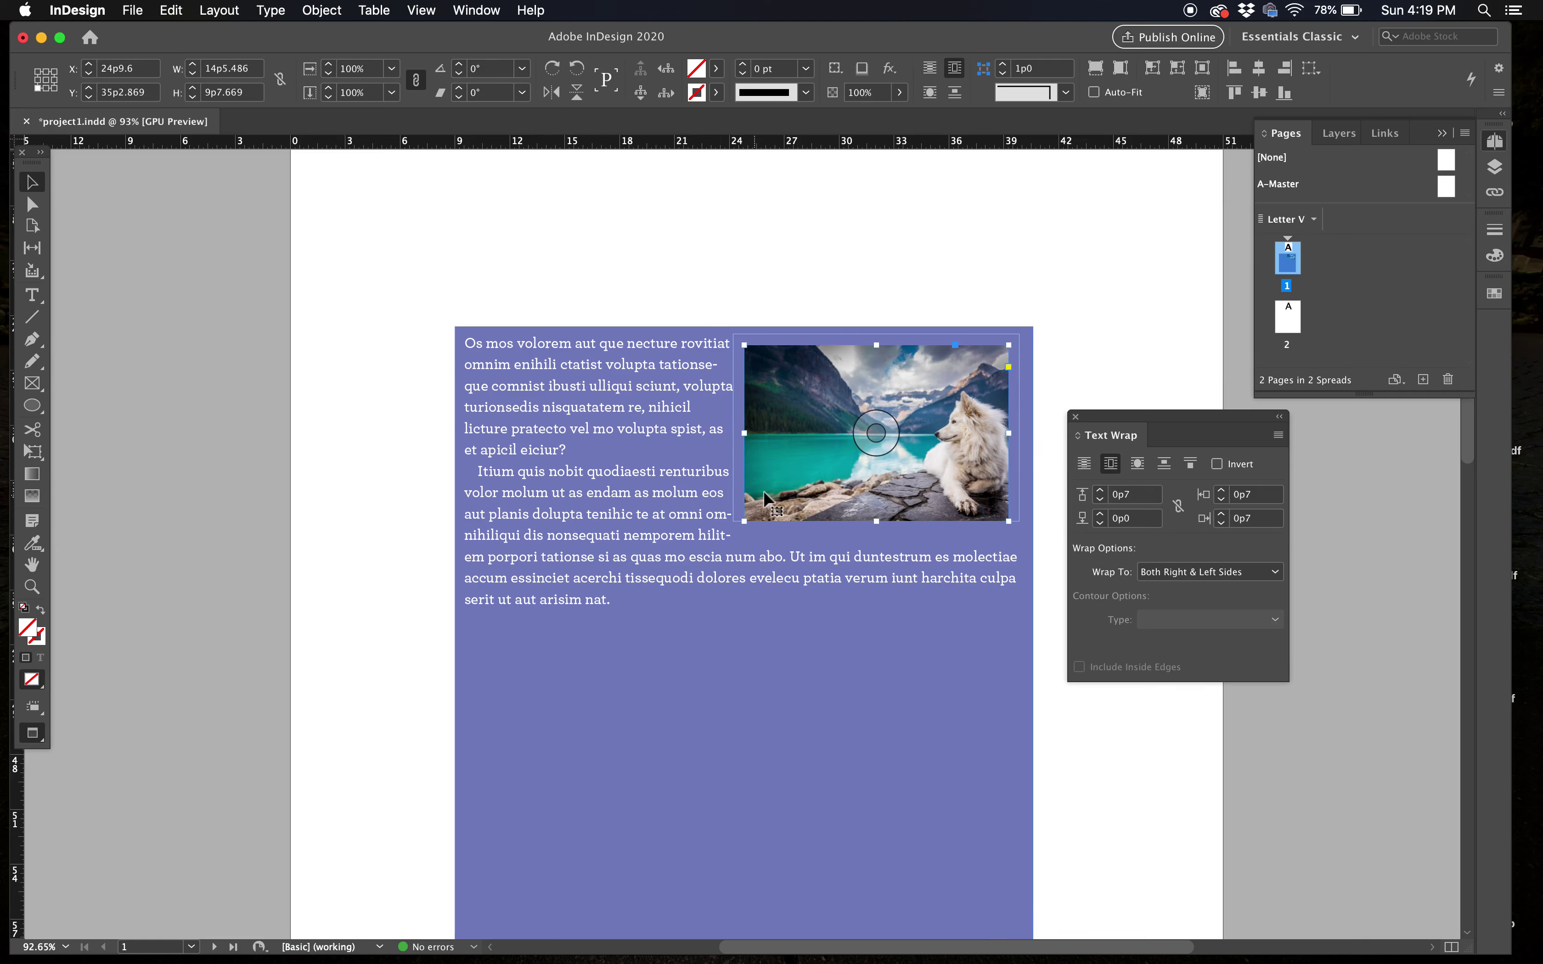
left_click_drag(824, 454, 680, 479)
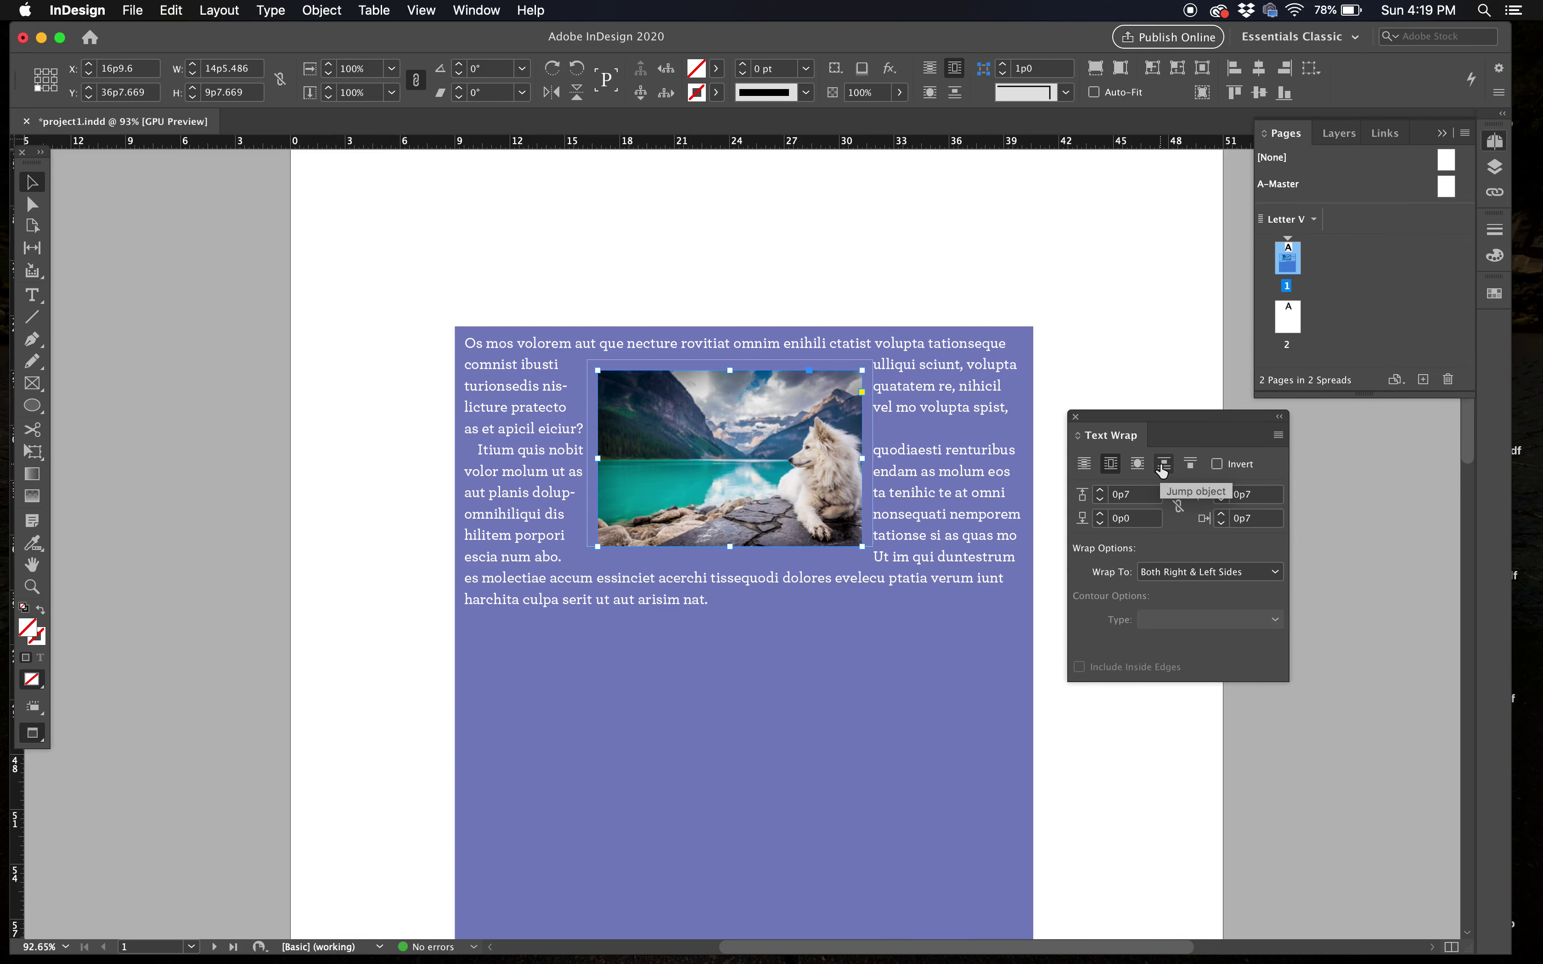
Step: Set the dog photo's text wrap to Jump Object and move it slightly lower
left_click(1162, 466)
left_click_drag(816, 451, 826, 514)
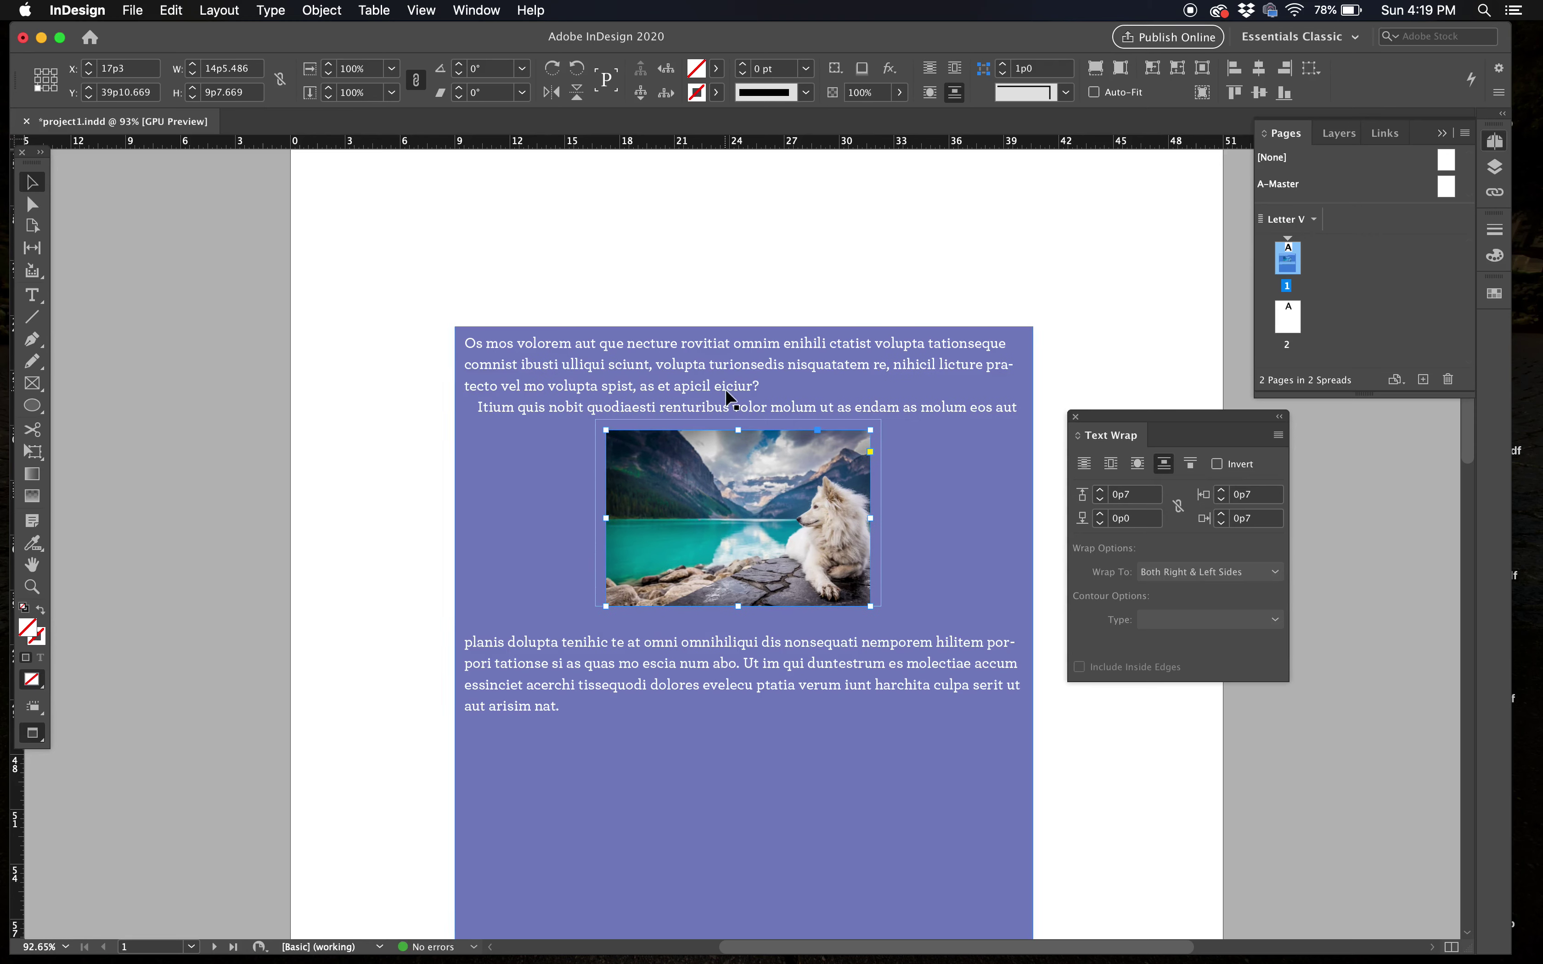
left_click(1113, 196)
left_click(813, 514)
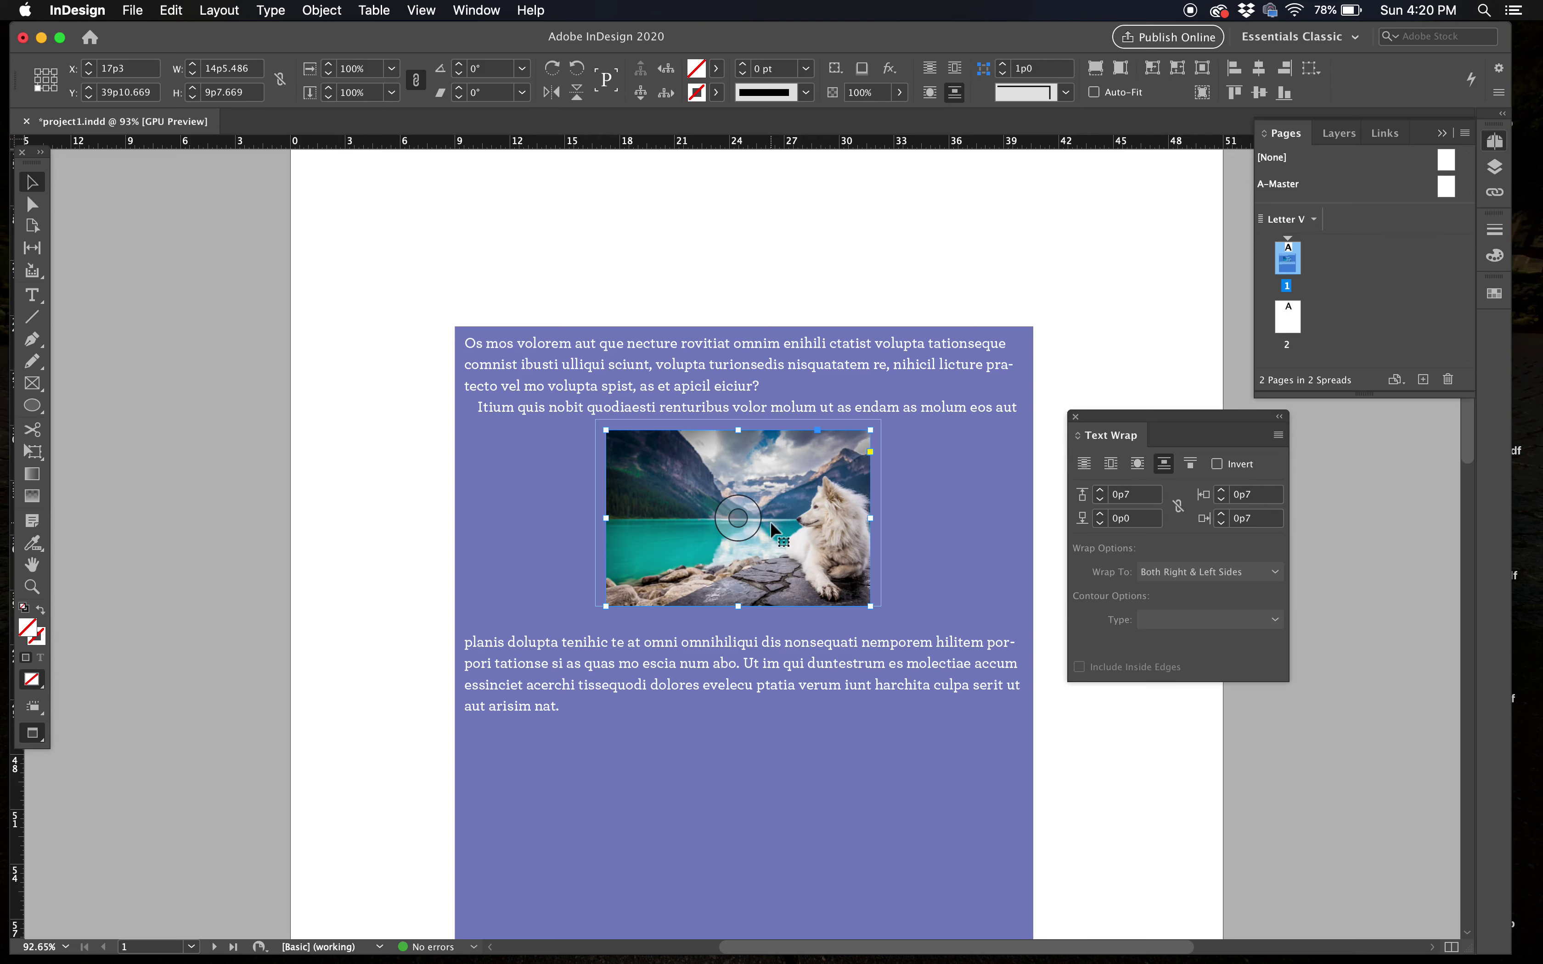
Step: Delete the dog photo and load penguins.psd with Place (Cmd+D)
key("BackSpace")
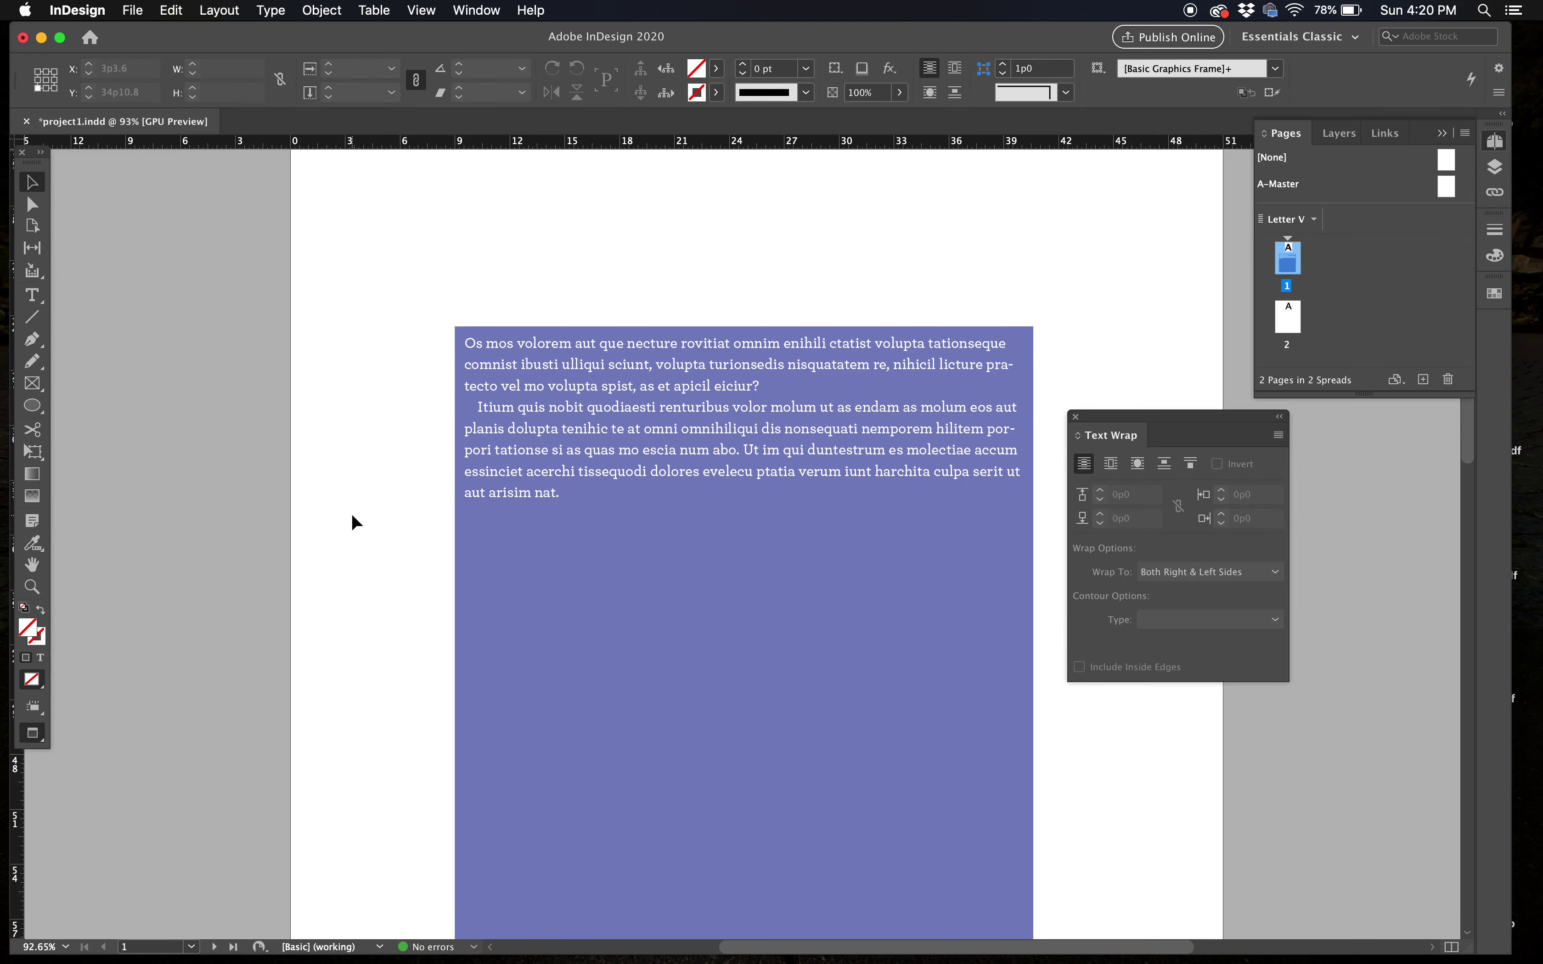
key("super+d")
left_click(593, 264)
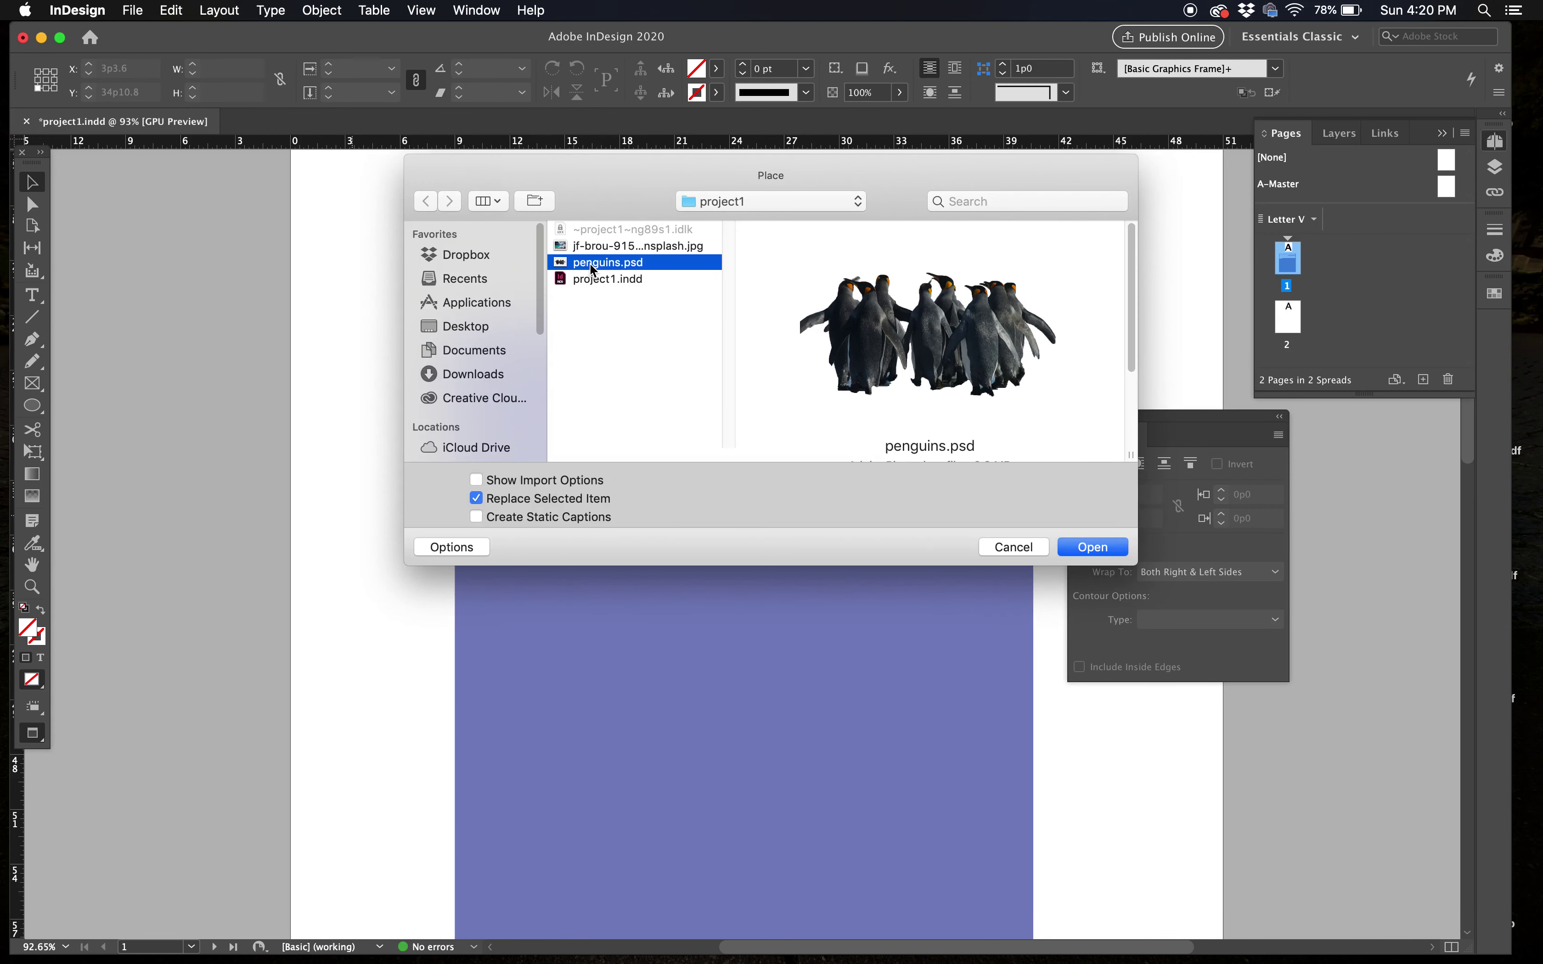
left_click(1094, 548)
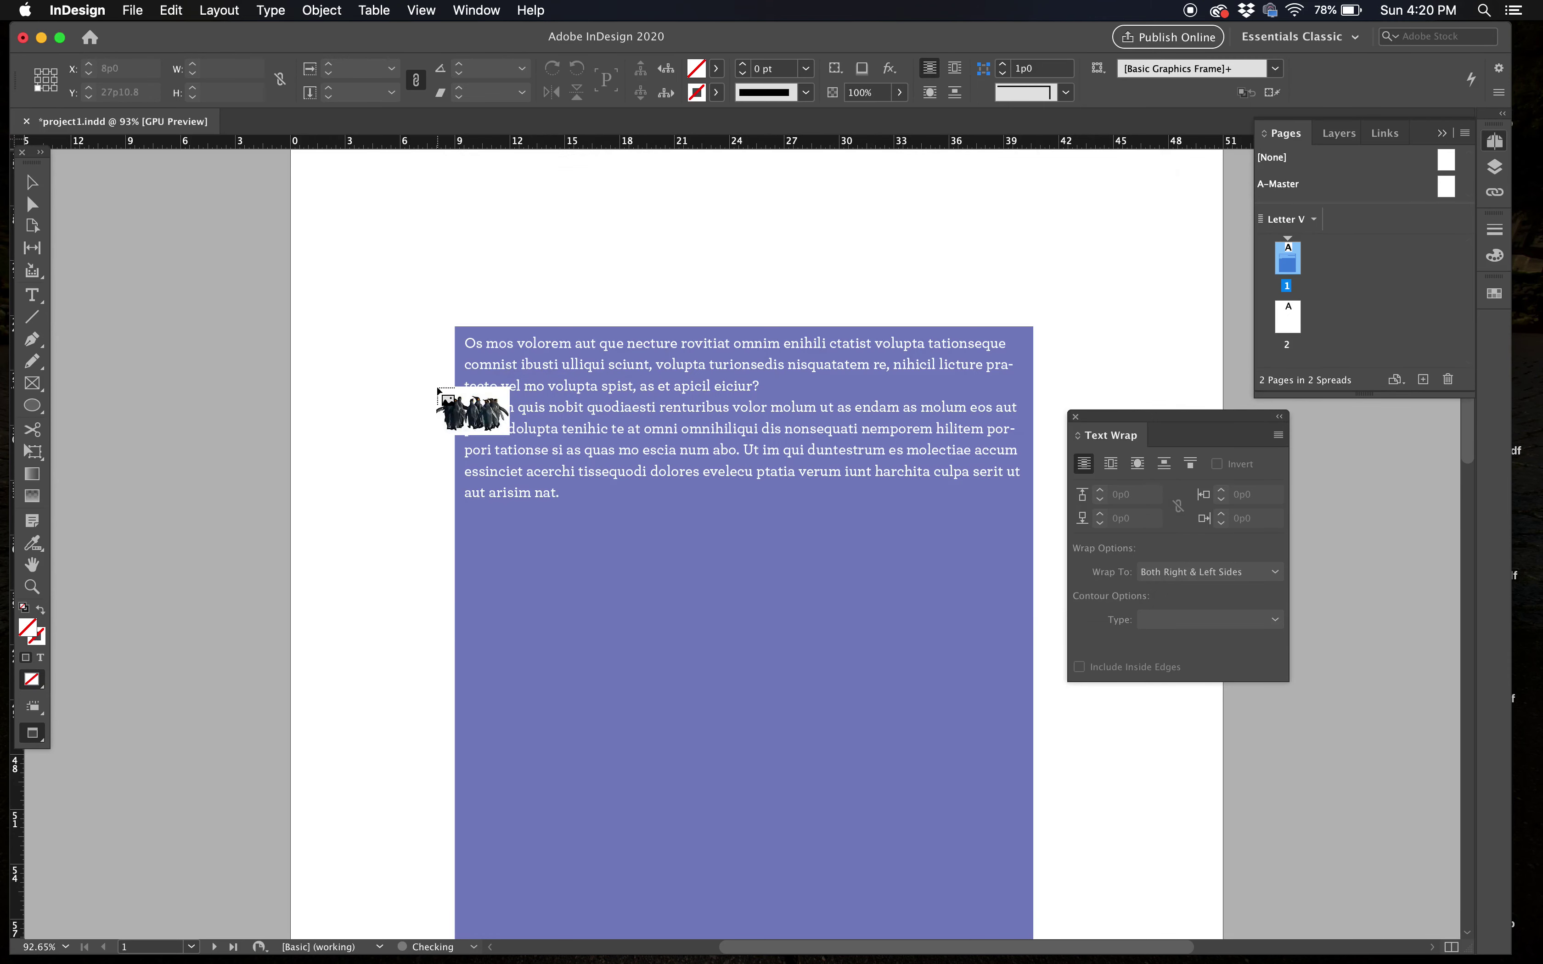
Step: Draw a frame for the penguins image and move it to the page's left edge
left_click_drag(310, 341, 741, 563)
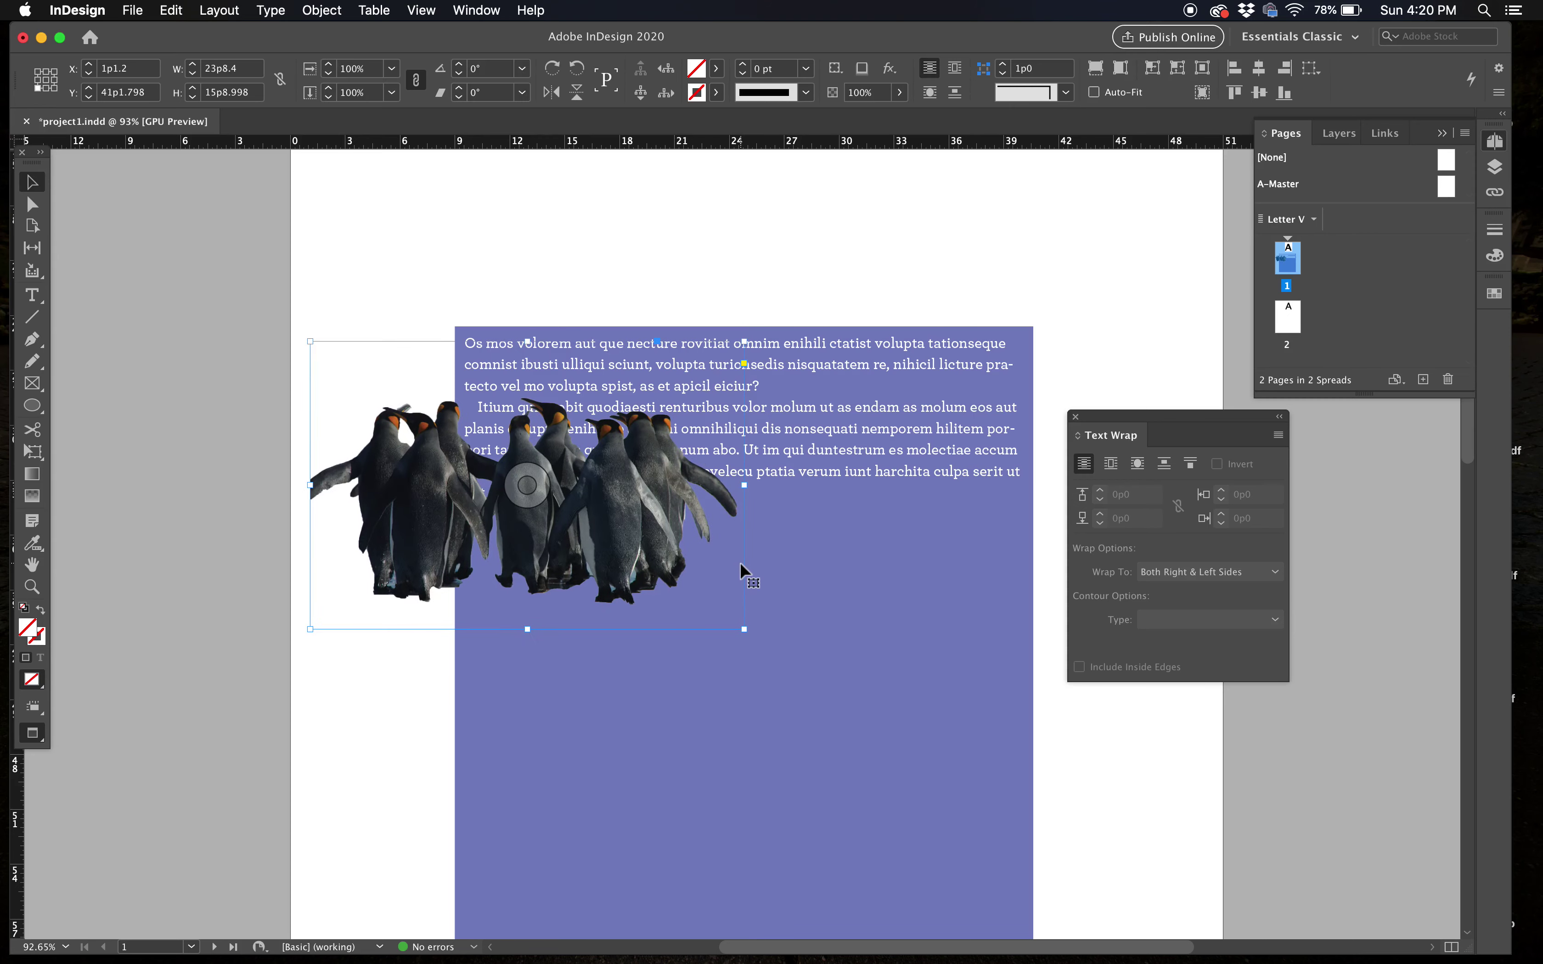
left_click_drag(434, 501, 574, 335)
left_click_drag(691, 322, 577, 515)
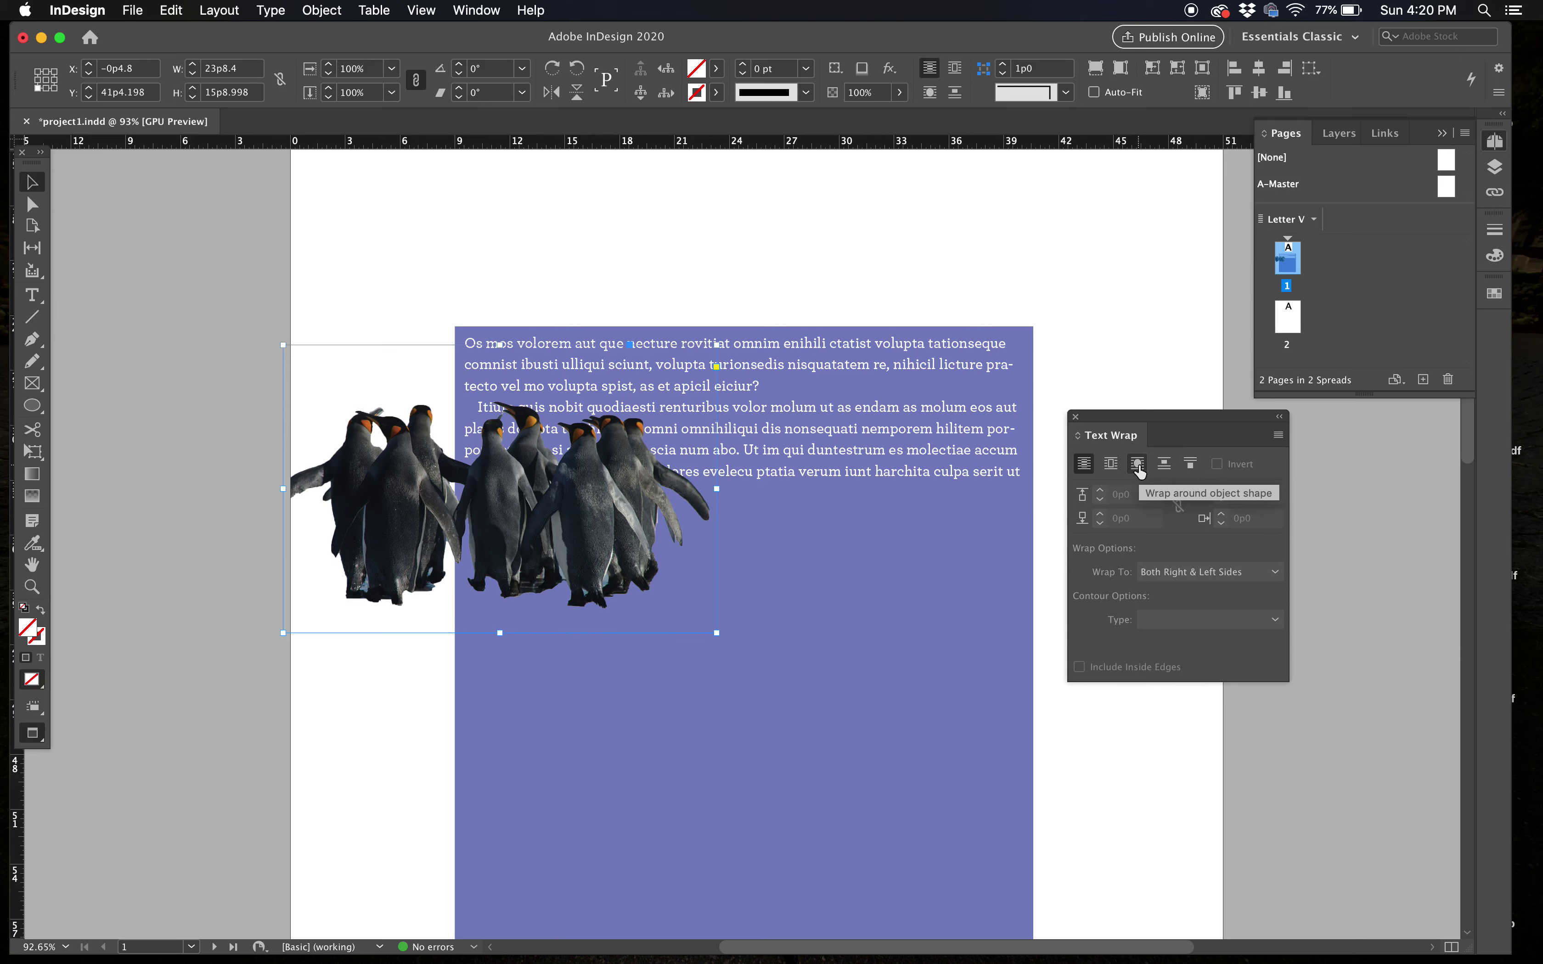
Step: Set the penguins image's text wrap to Wrap Around Object Shape on both sides
left_click(1138, 465)
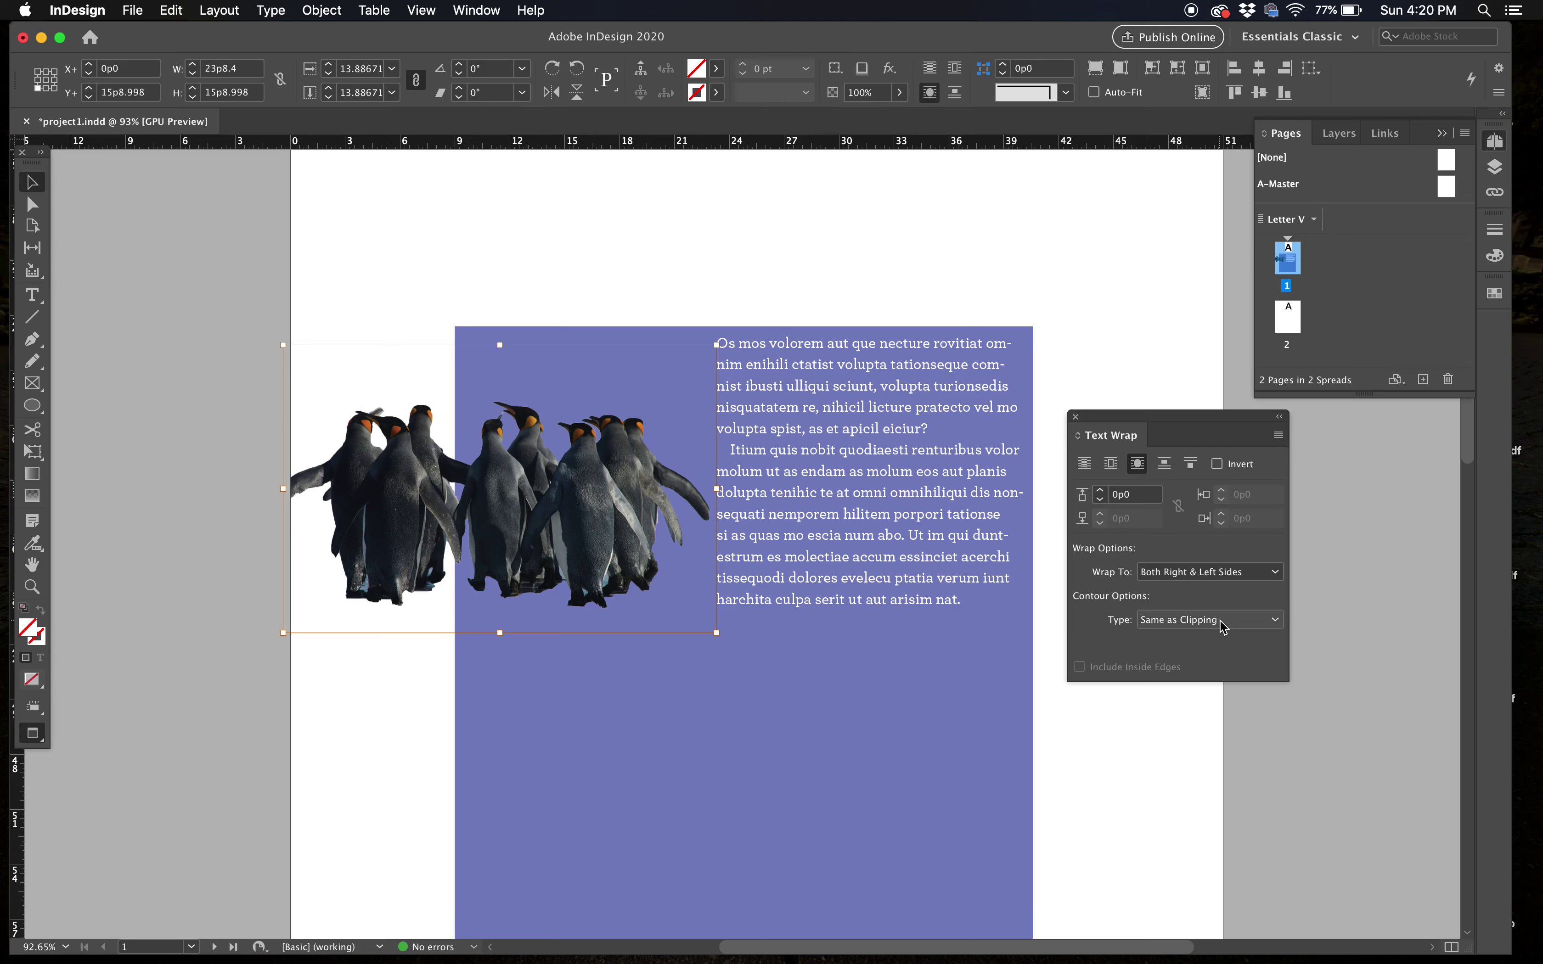
left_click(1234, 574)
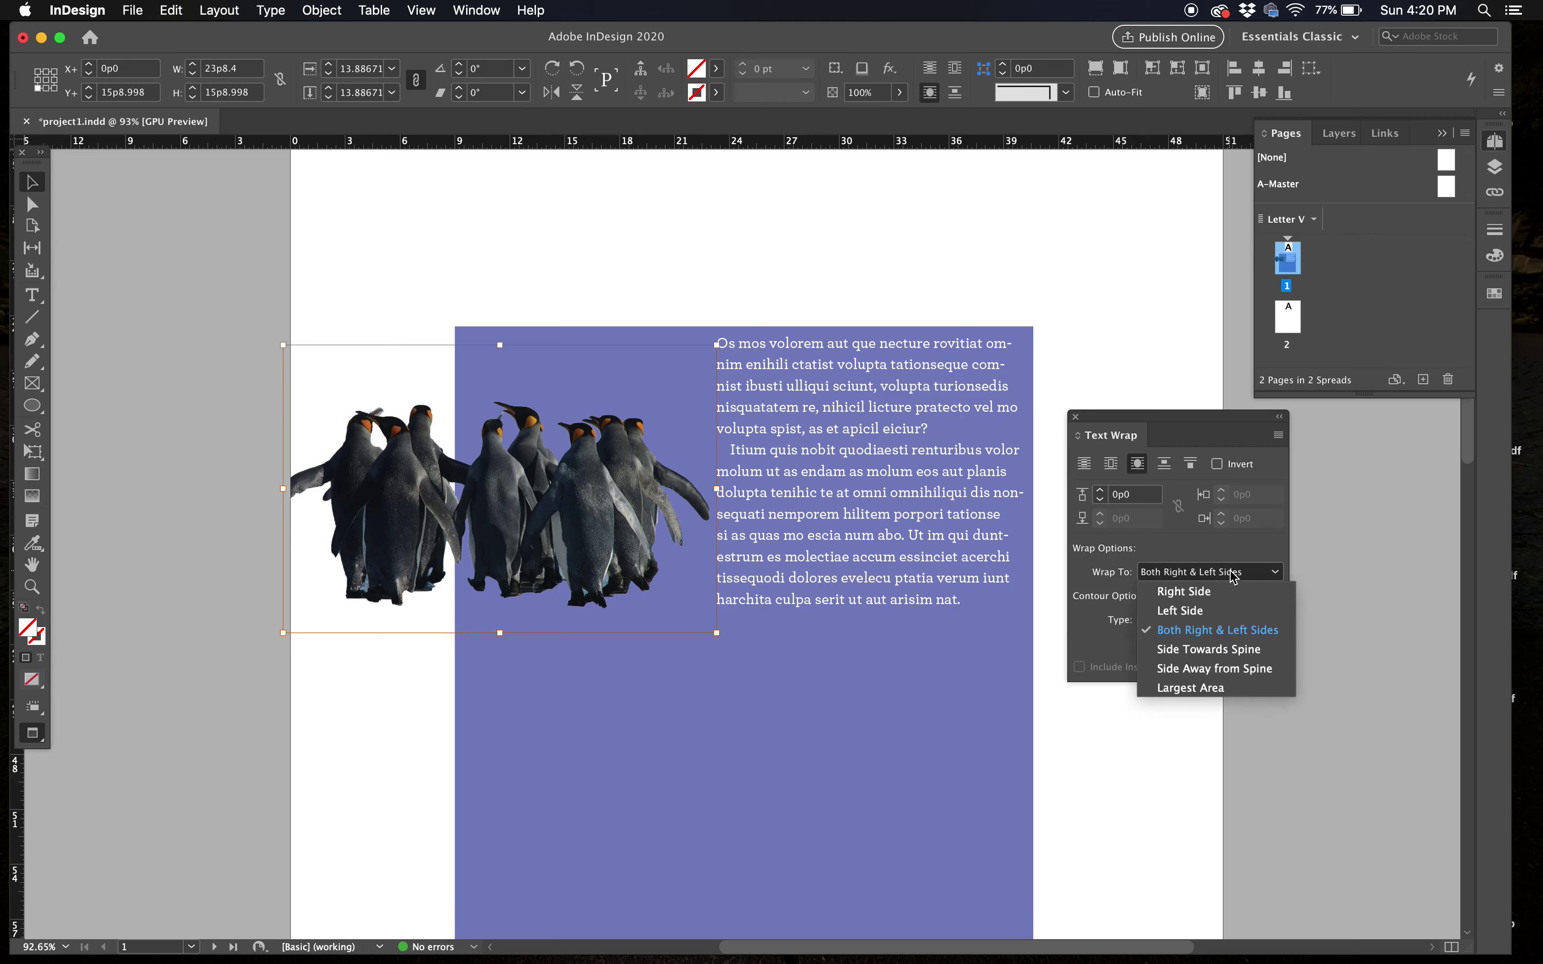
left_click(1243, 593)
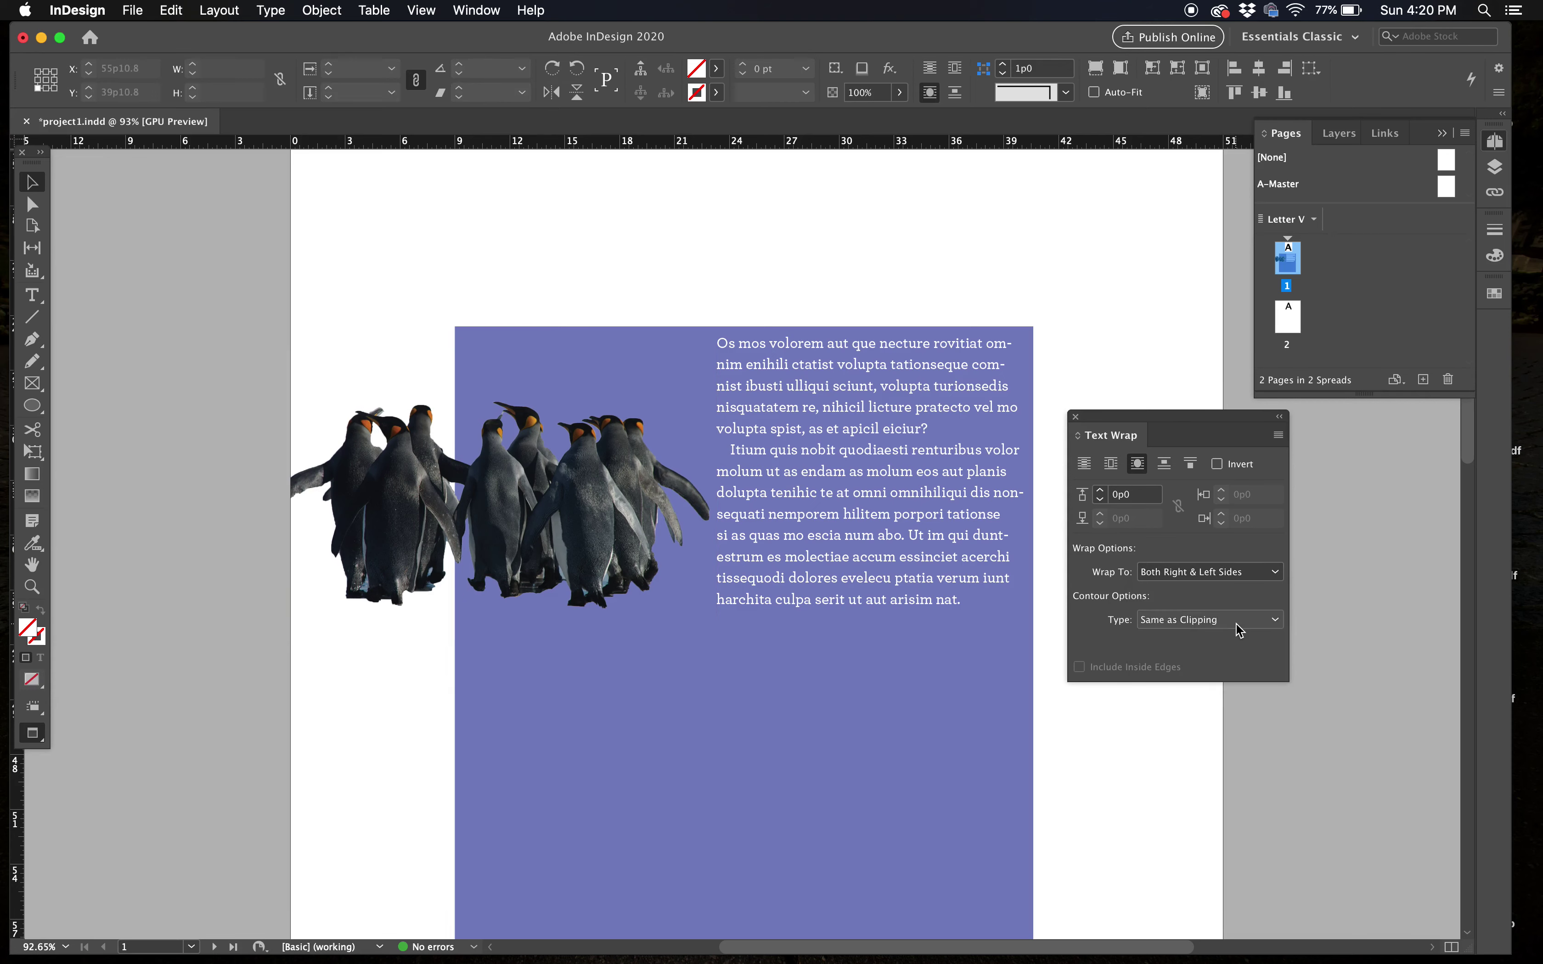
key("super+shift+a")
left_click(649, 523)
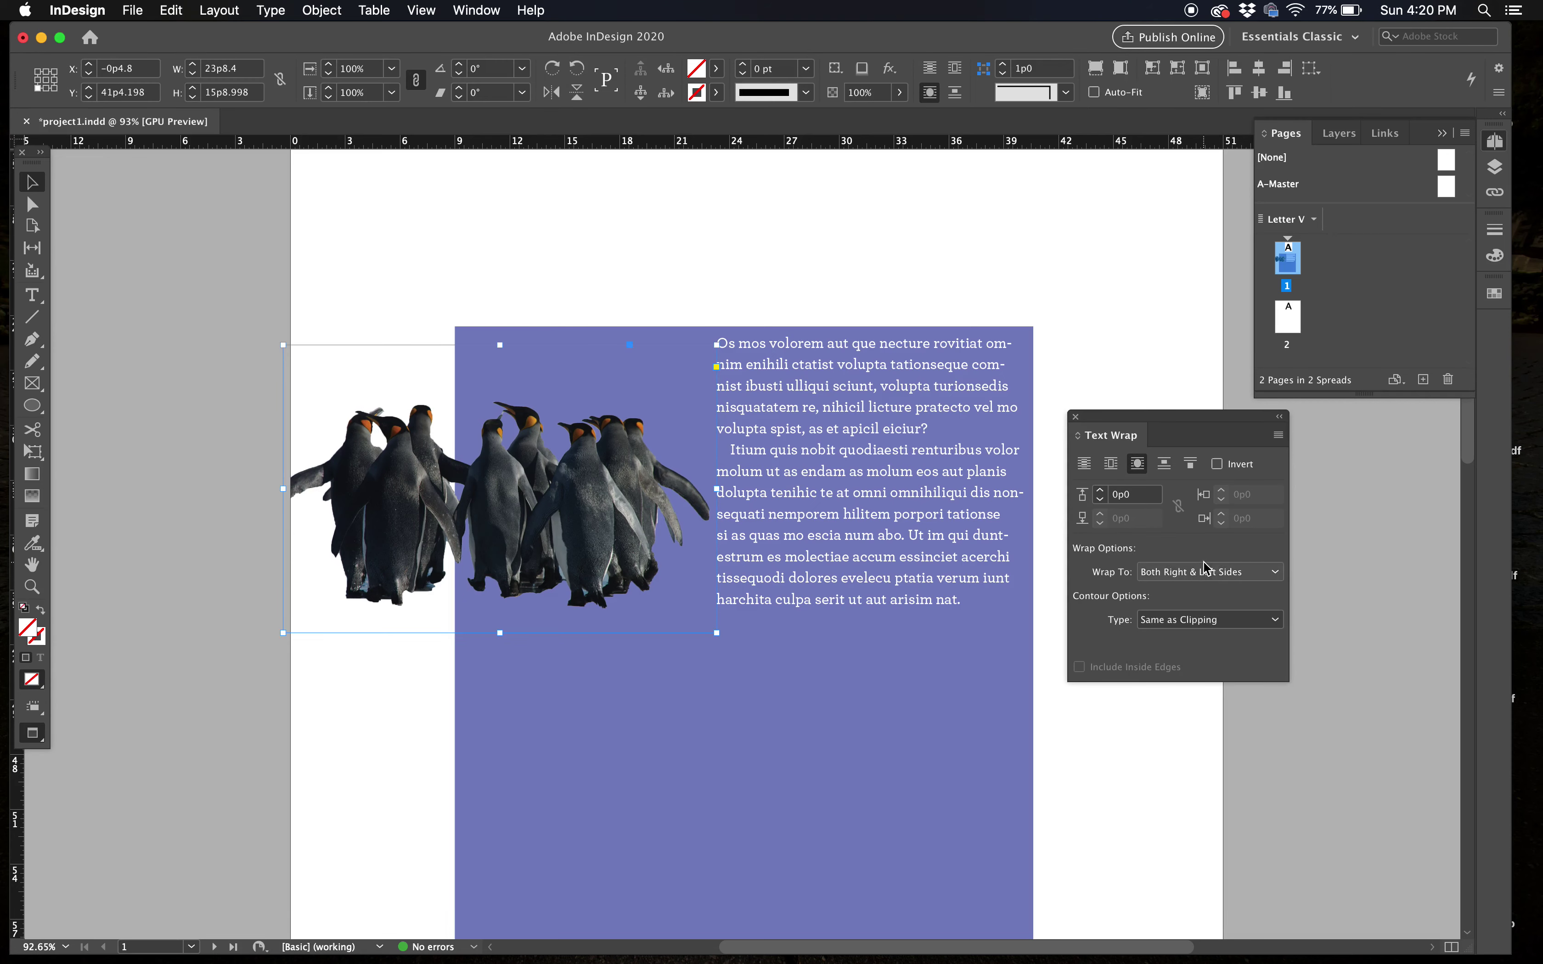
left_click(1215, 620)
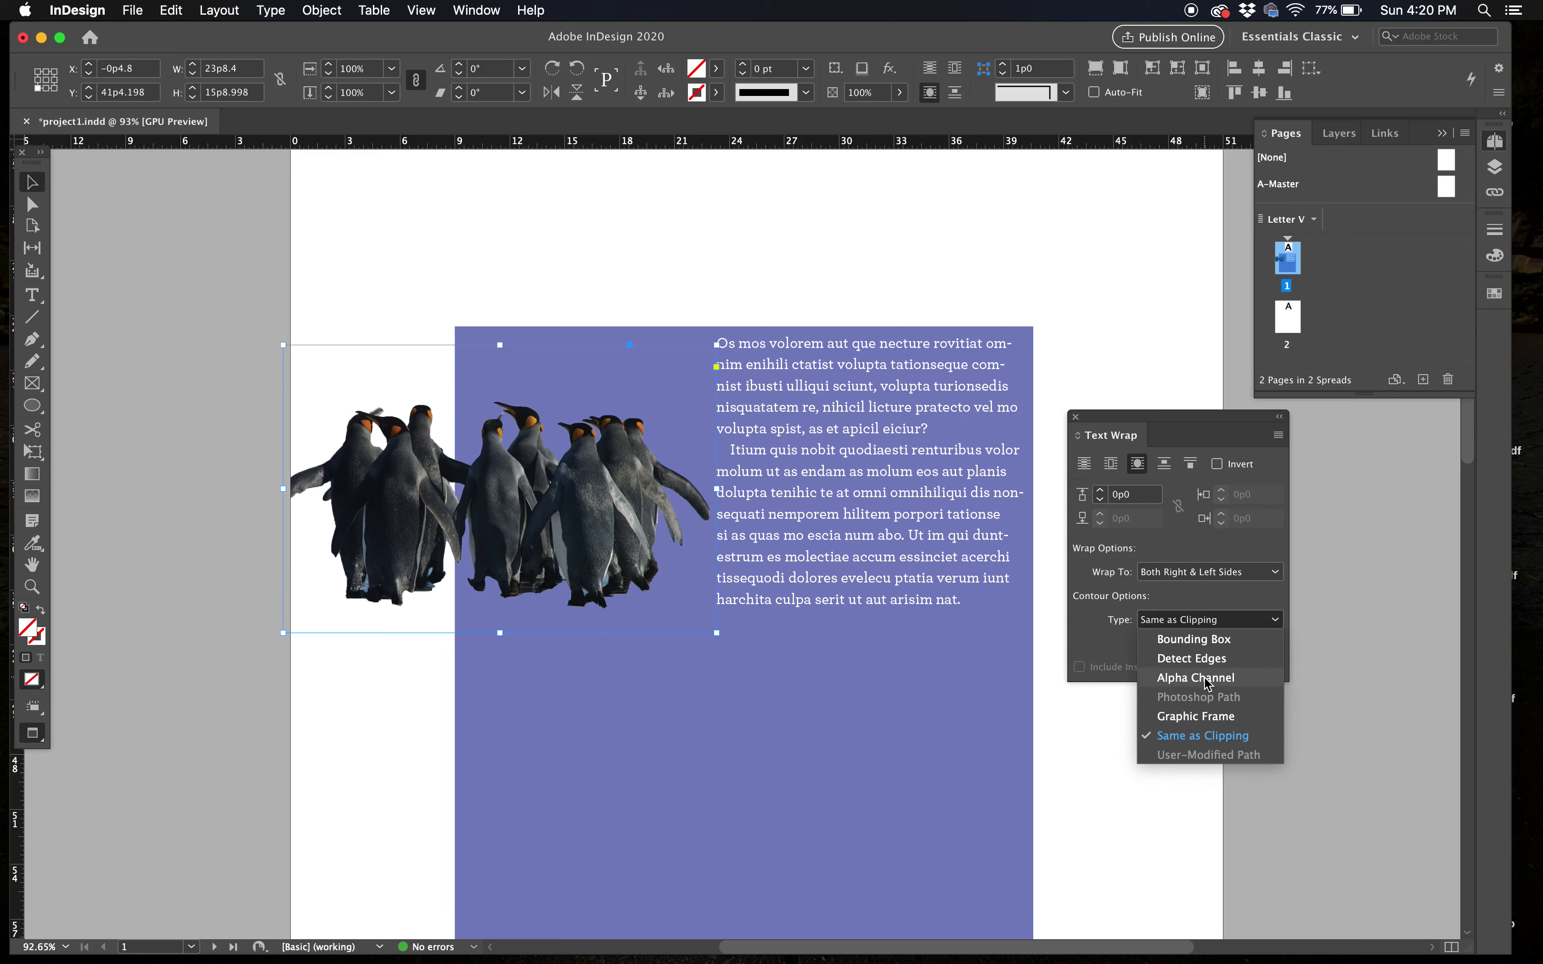
Step: Use Alpha Channel as the wrap contour and raise the penguins' wrap offset to 0p7
left_click(1196, 677)
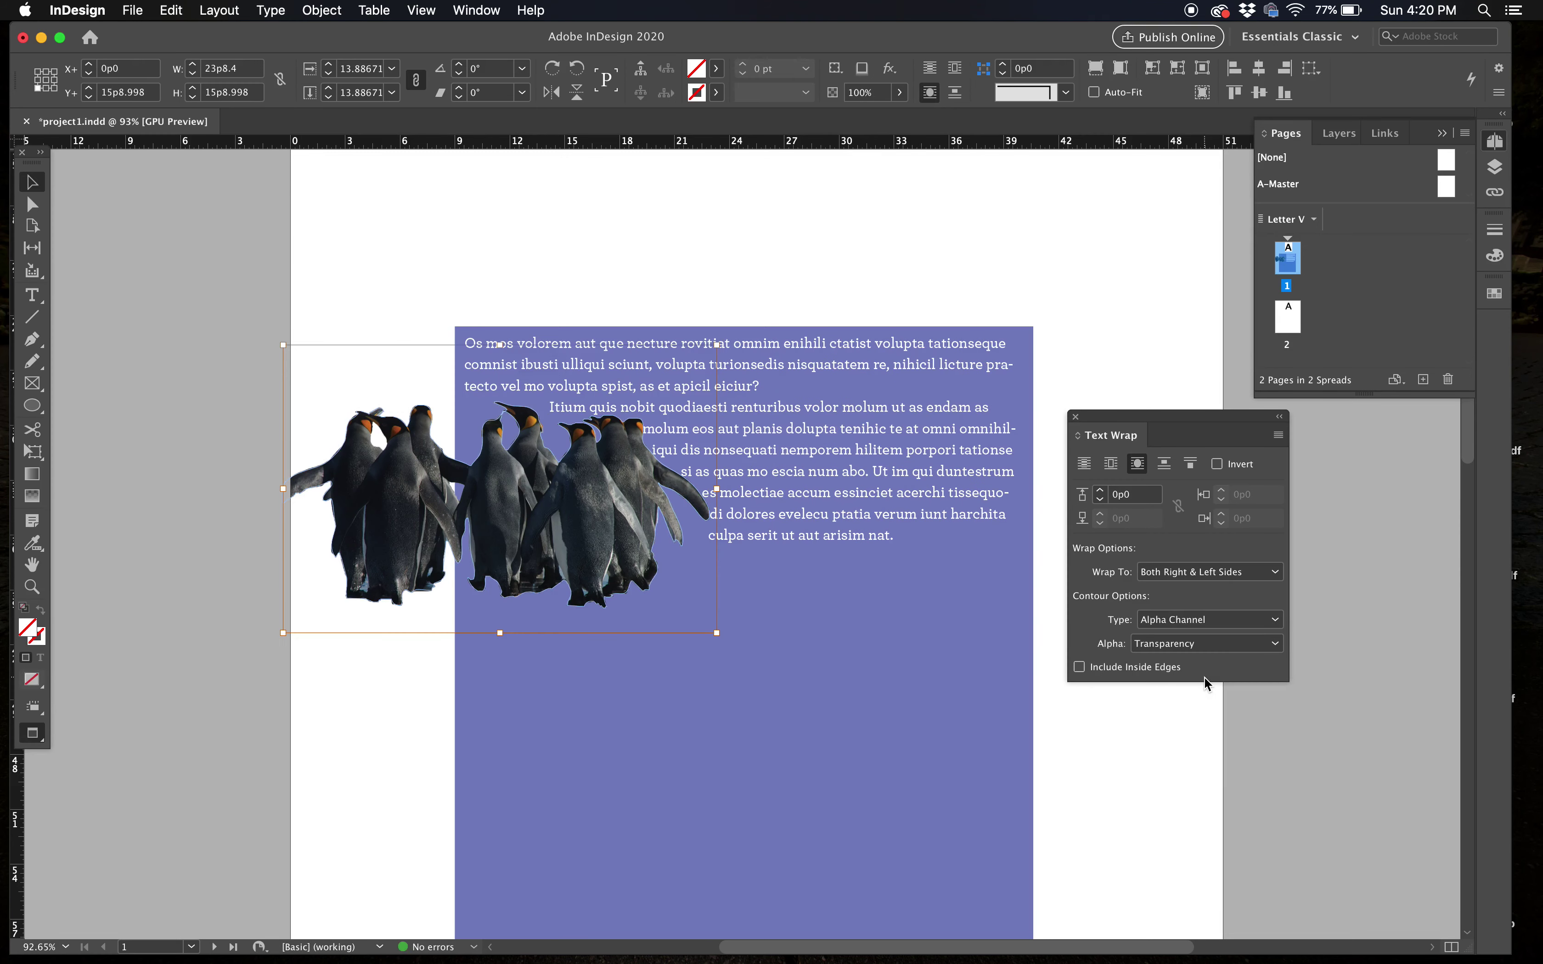
left_click(654, 486)
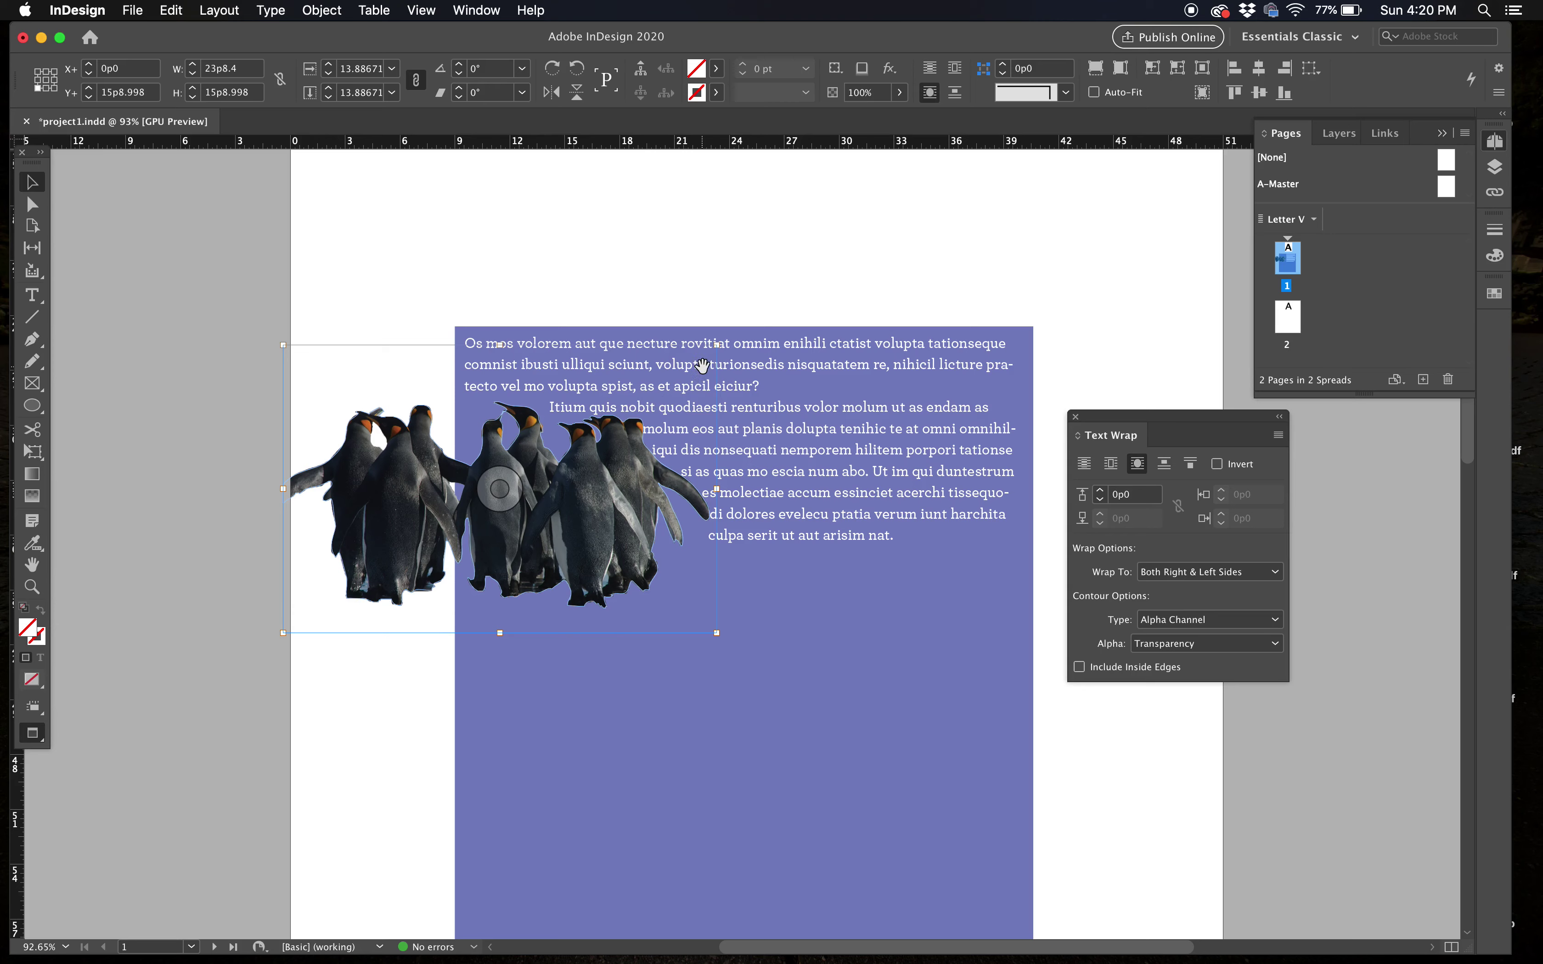
double_click(603, 408)
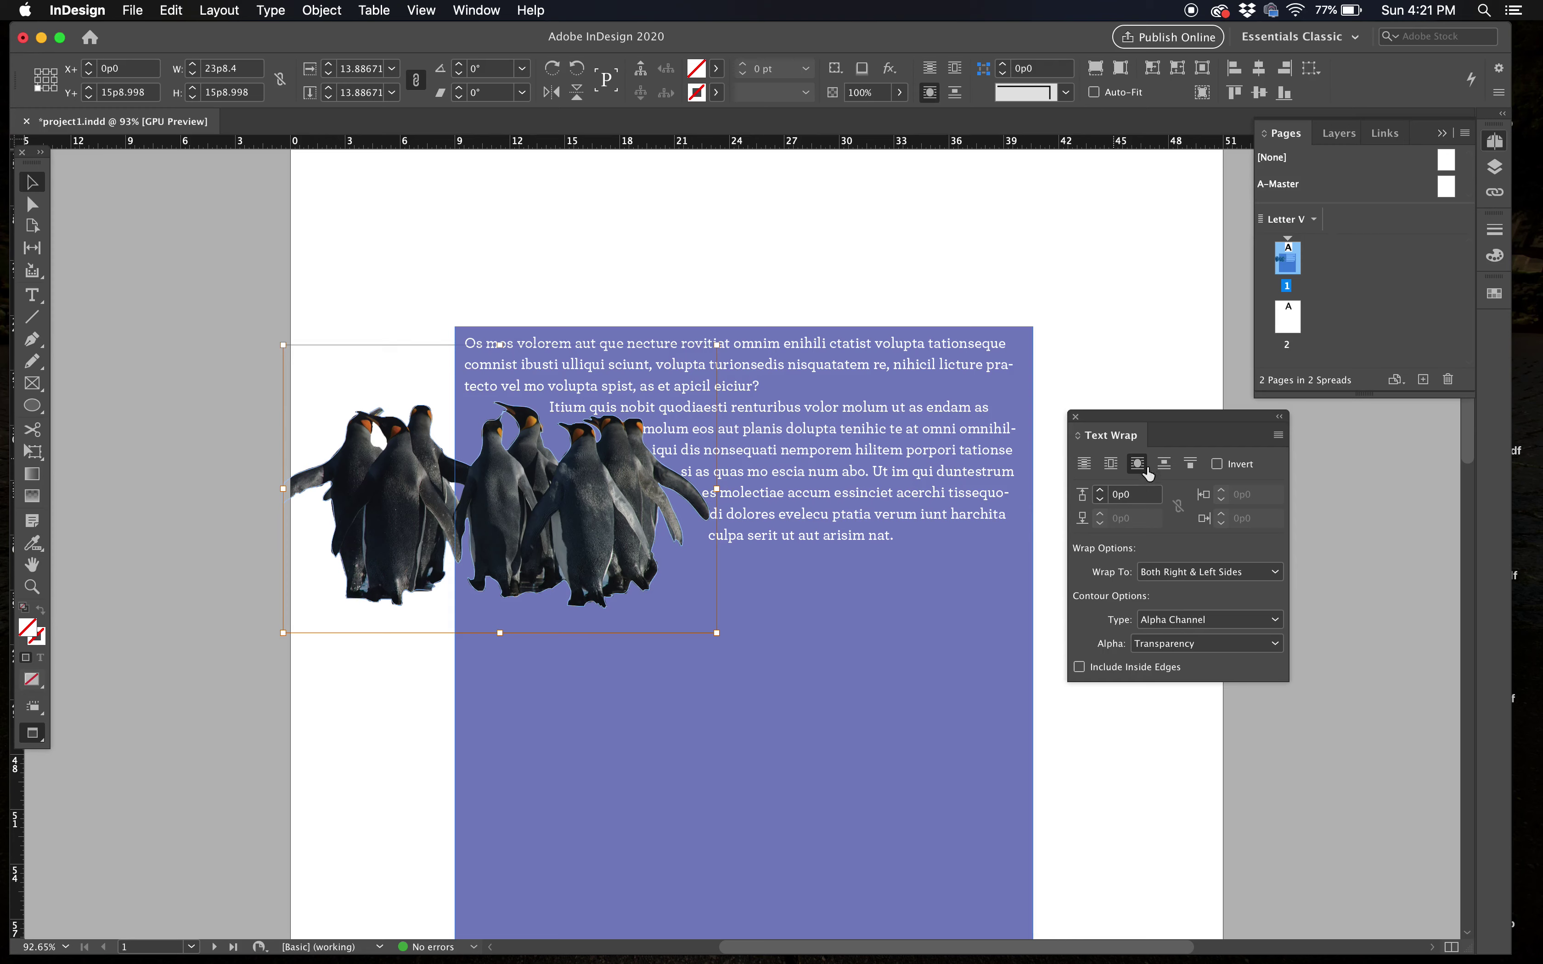
left_click(1102, 490)
left_click(1102, 491)
left_click(1101, 490)
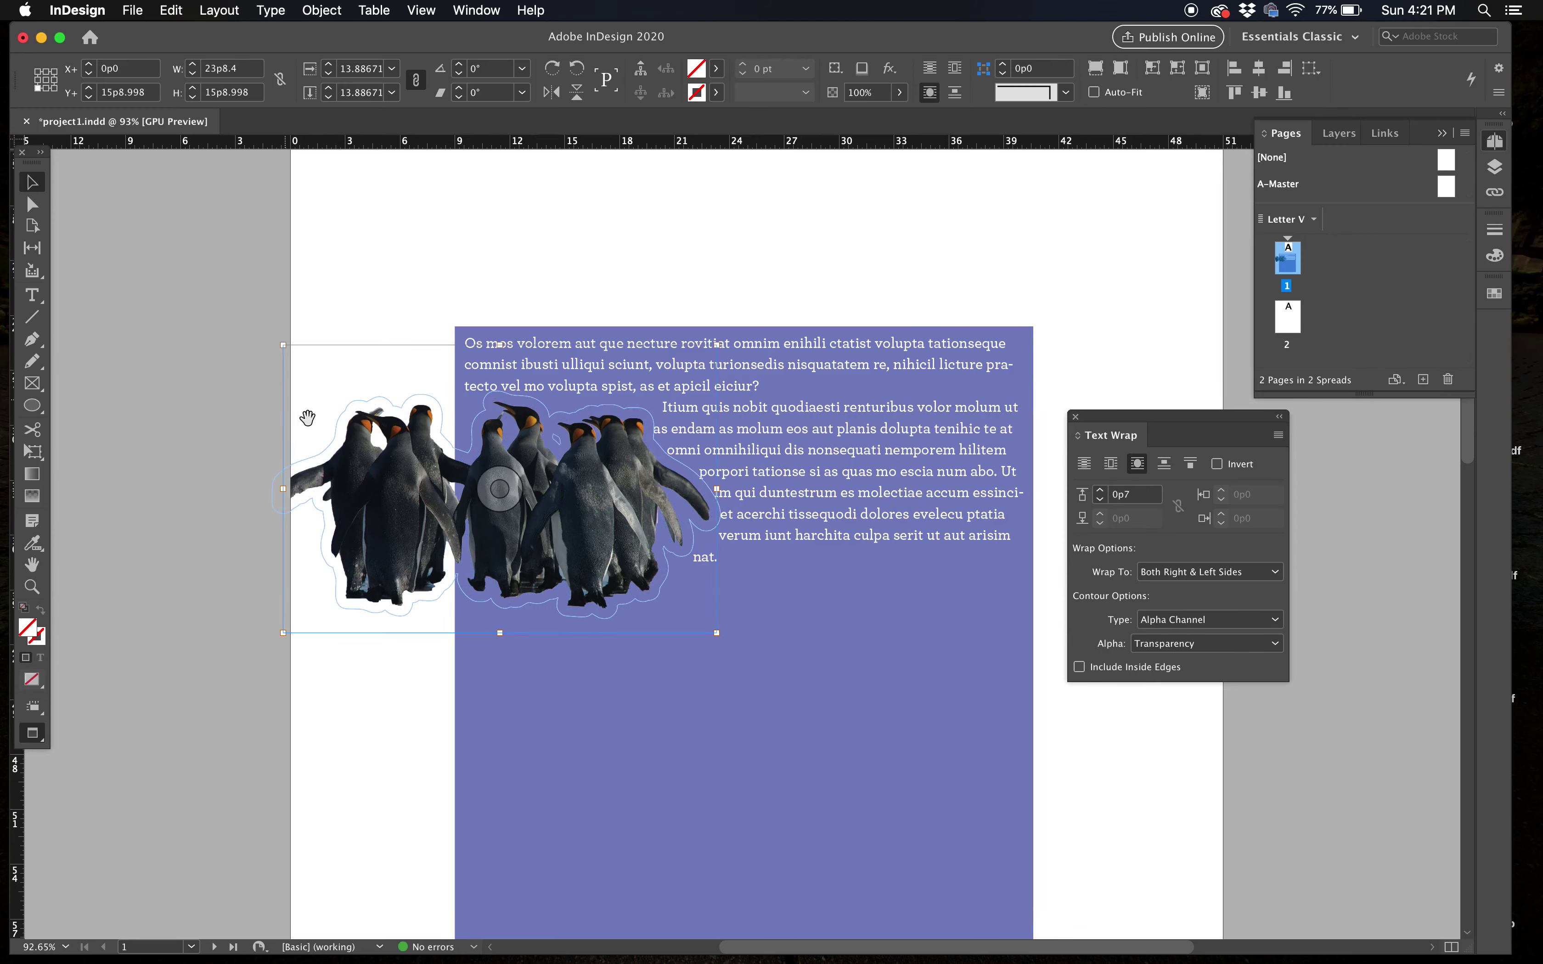
Step: Move the penguin photo slightly lower on the page
left_click_drag(385, 495, 385, 510)
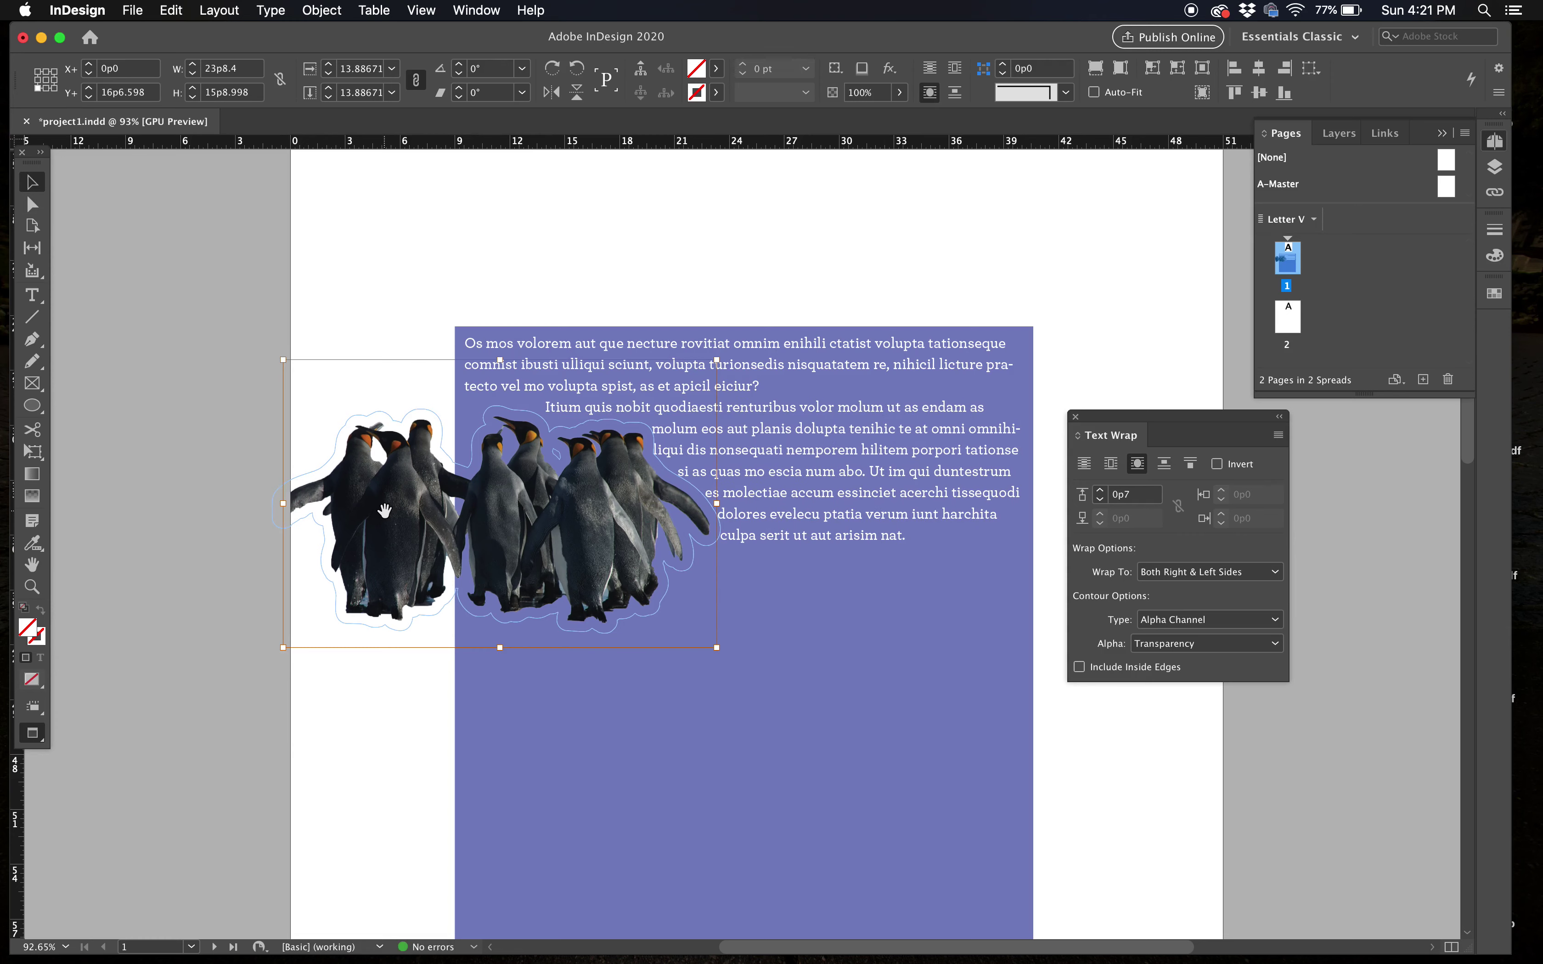
key("super+z")
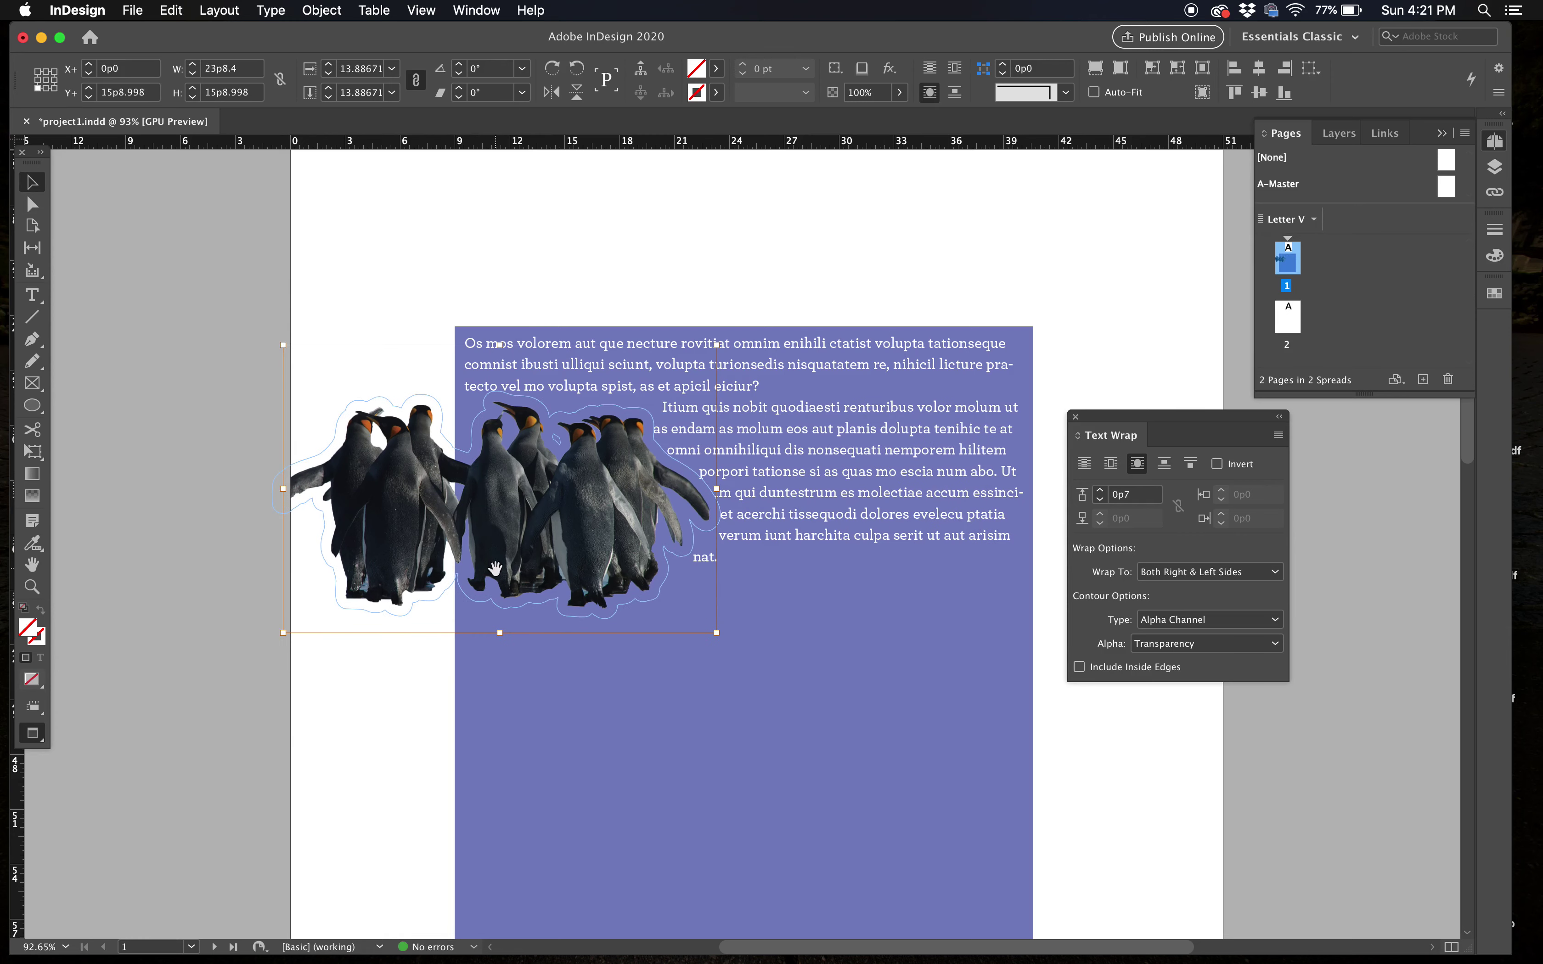
left_click_drag(496, 568, 496, 584)
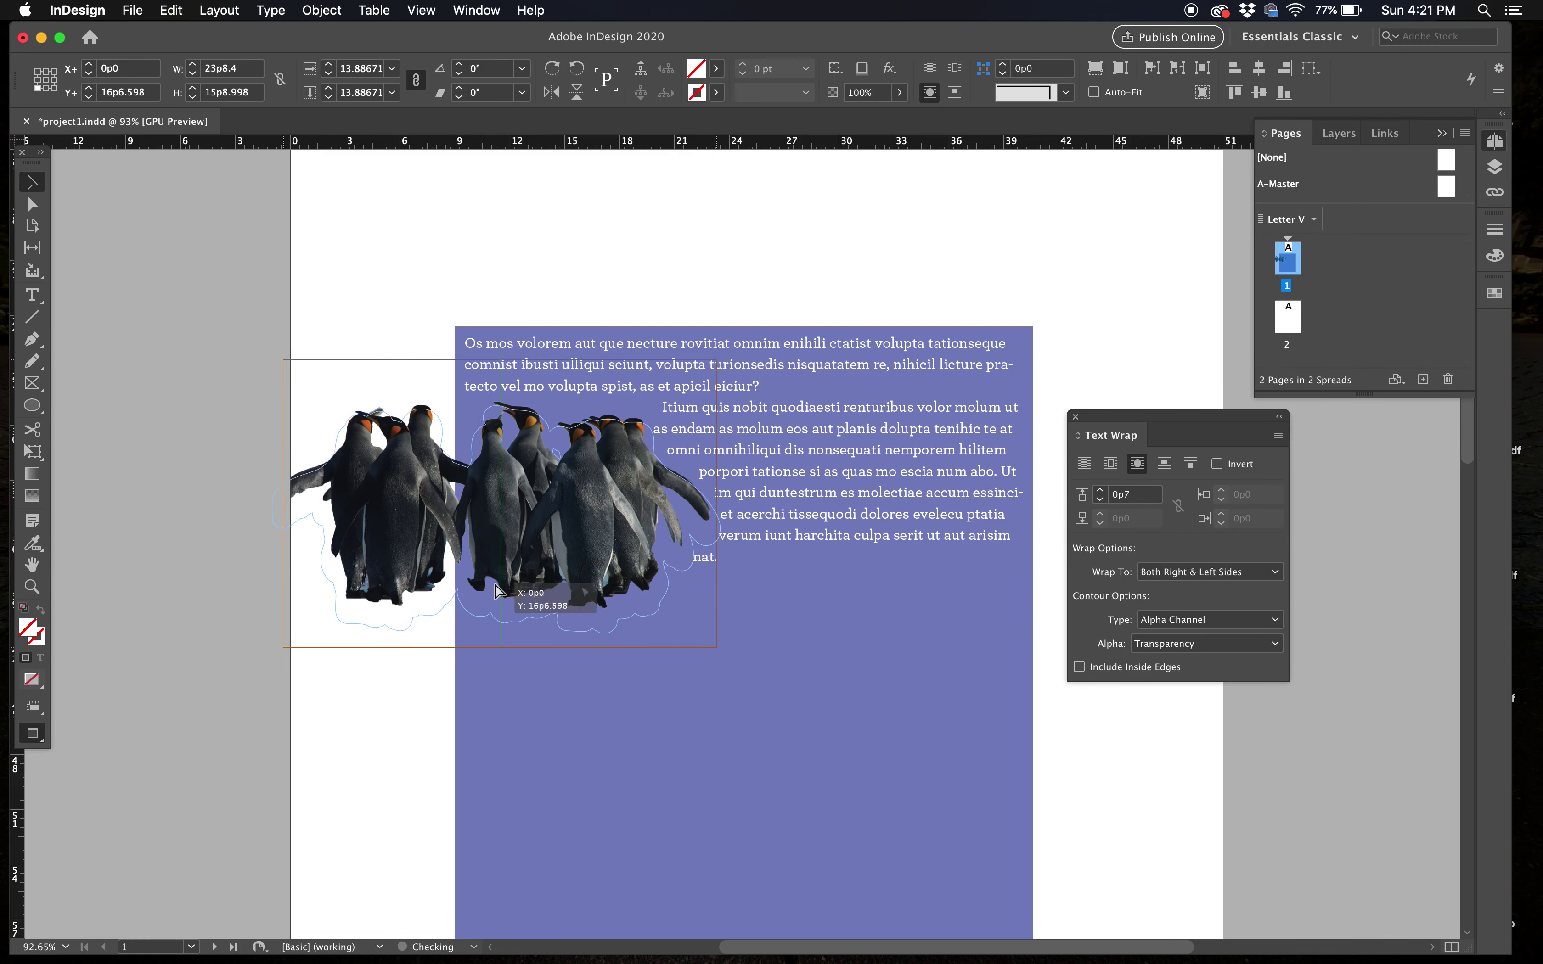
left_click(283, 267)
Step: Review the page layout, toggling guides on and off and briefly selecting the purple text frame
scroll(719, 191, "down", 1)
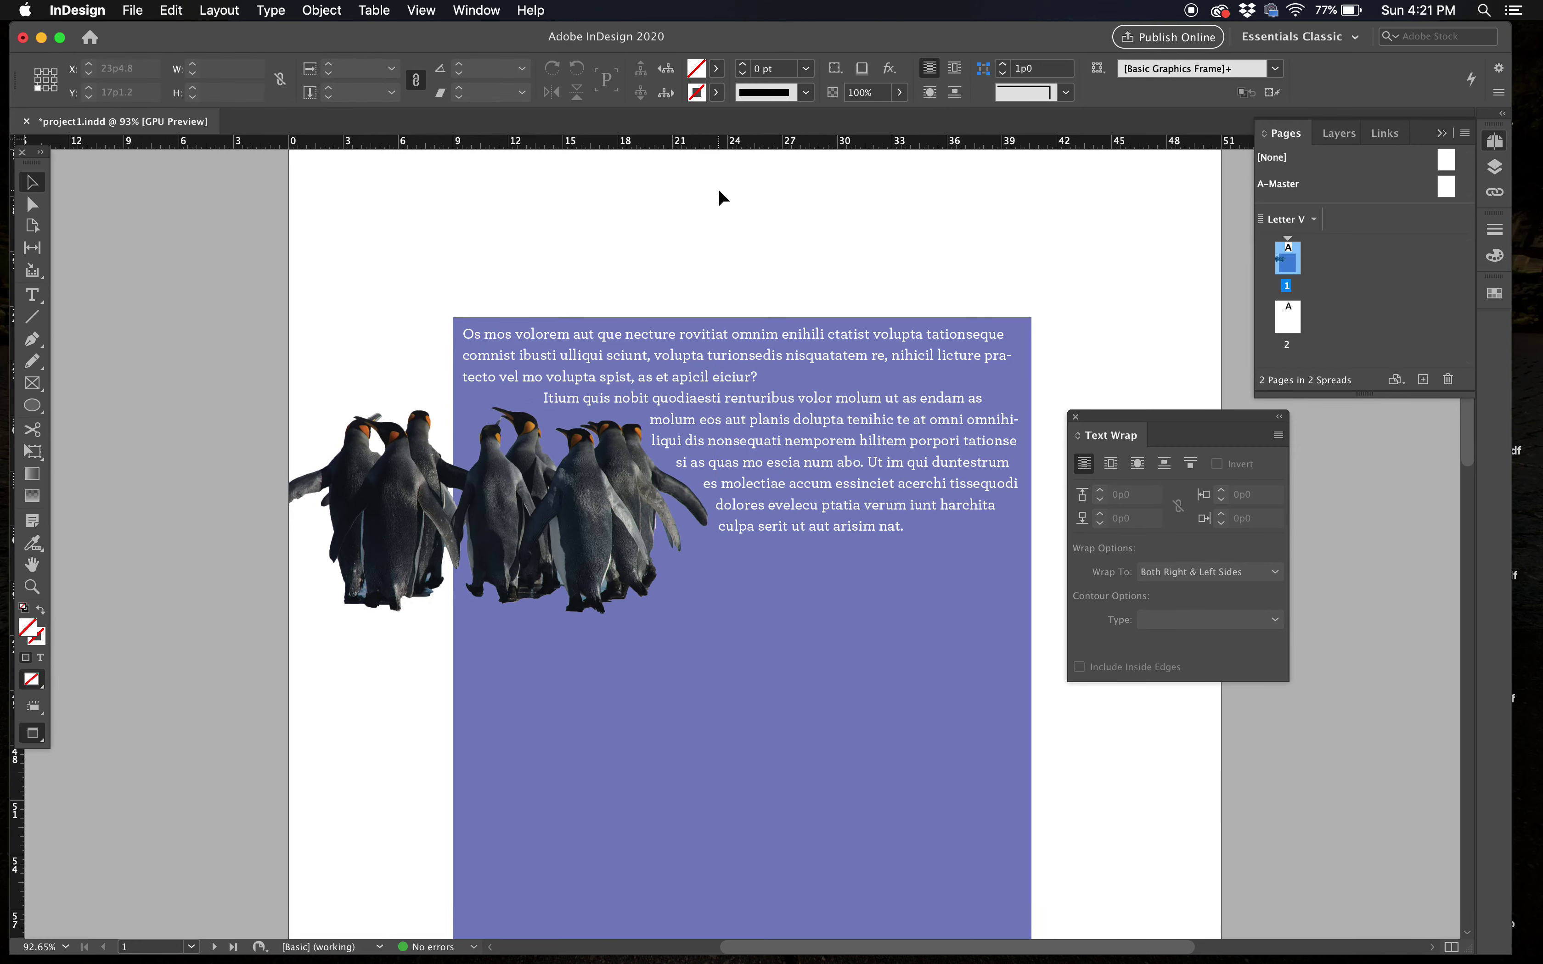
key("w")
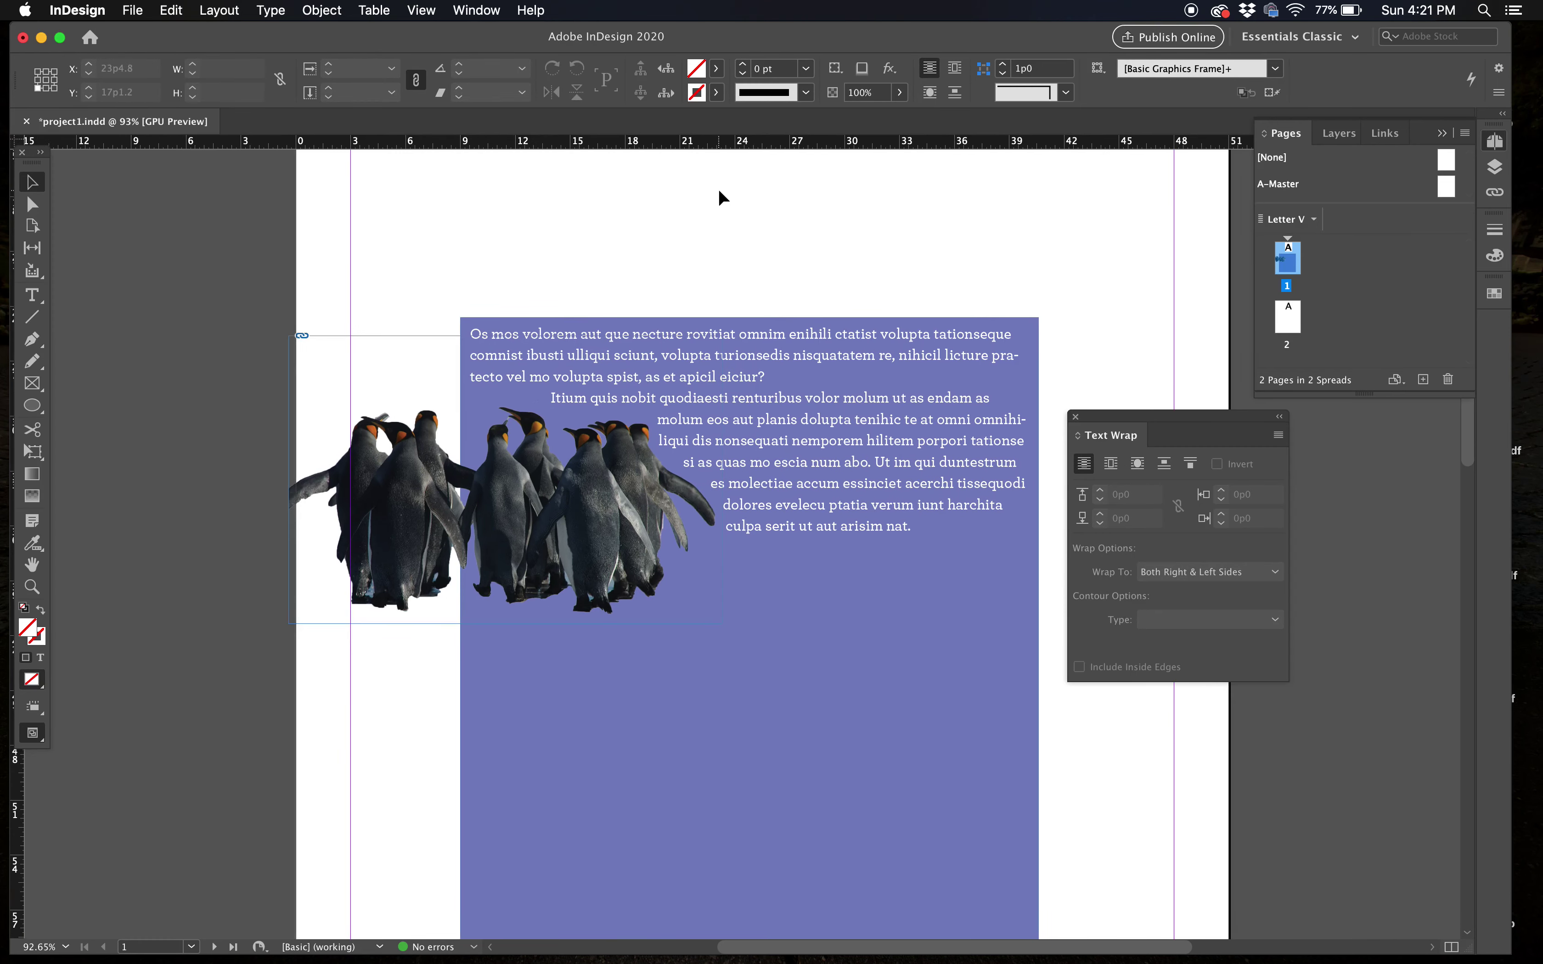
key("w")
key("w")
key("w")
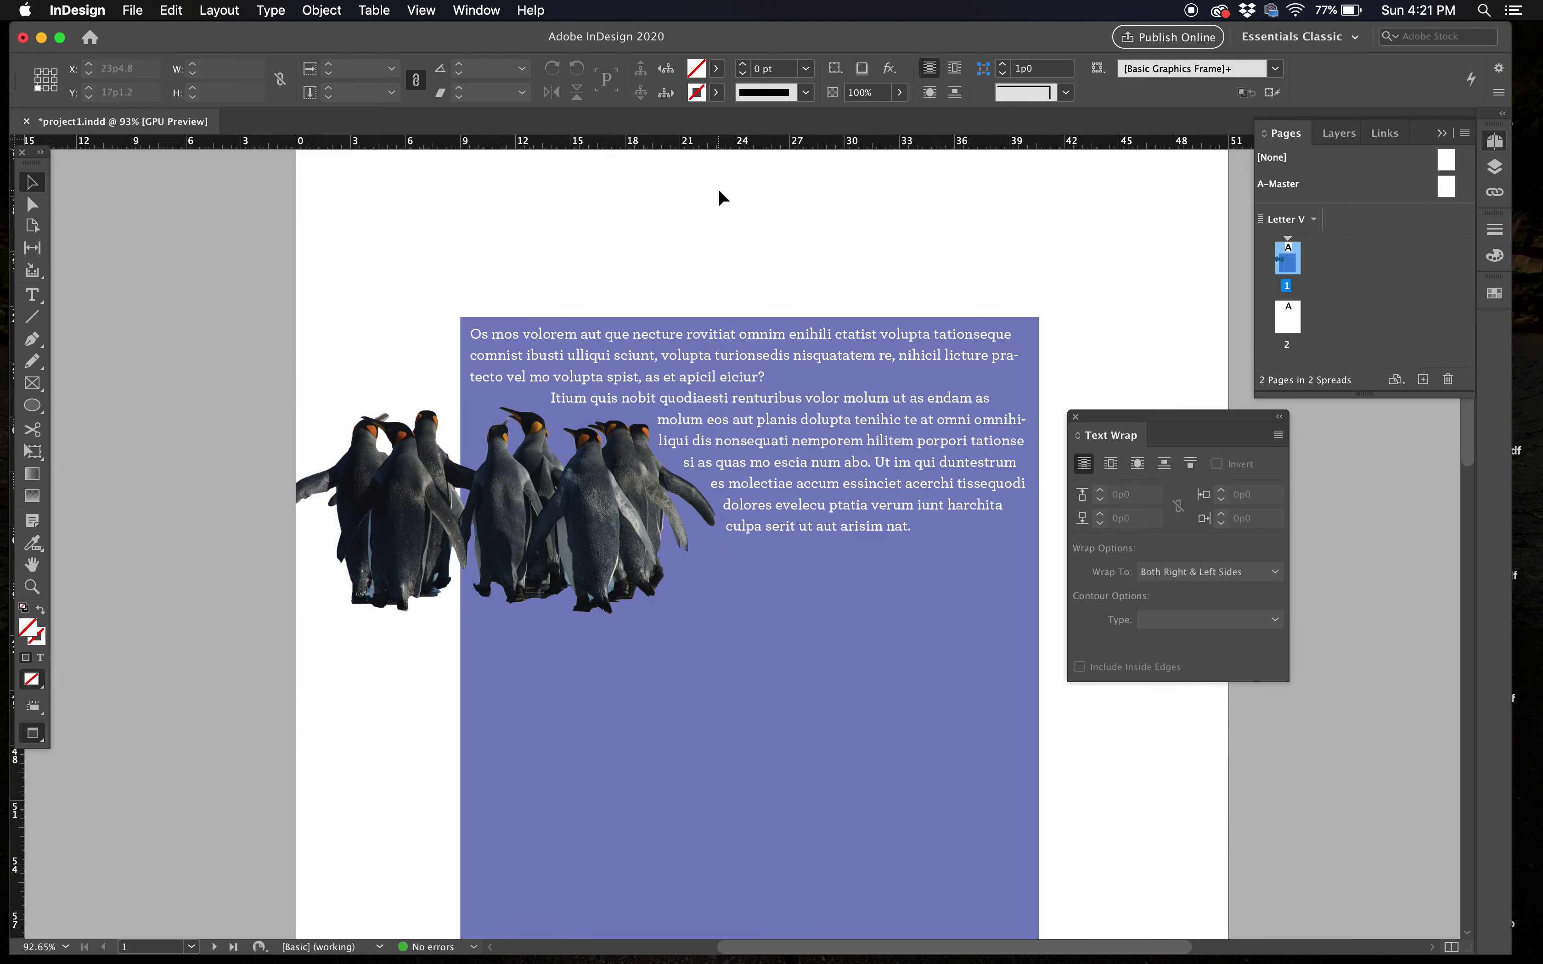
scroll(837, 297, "down", 2)
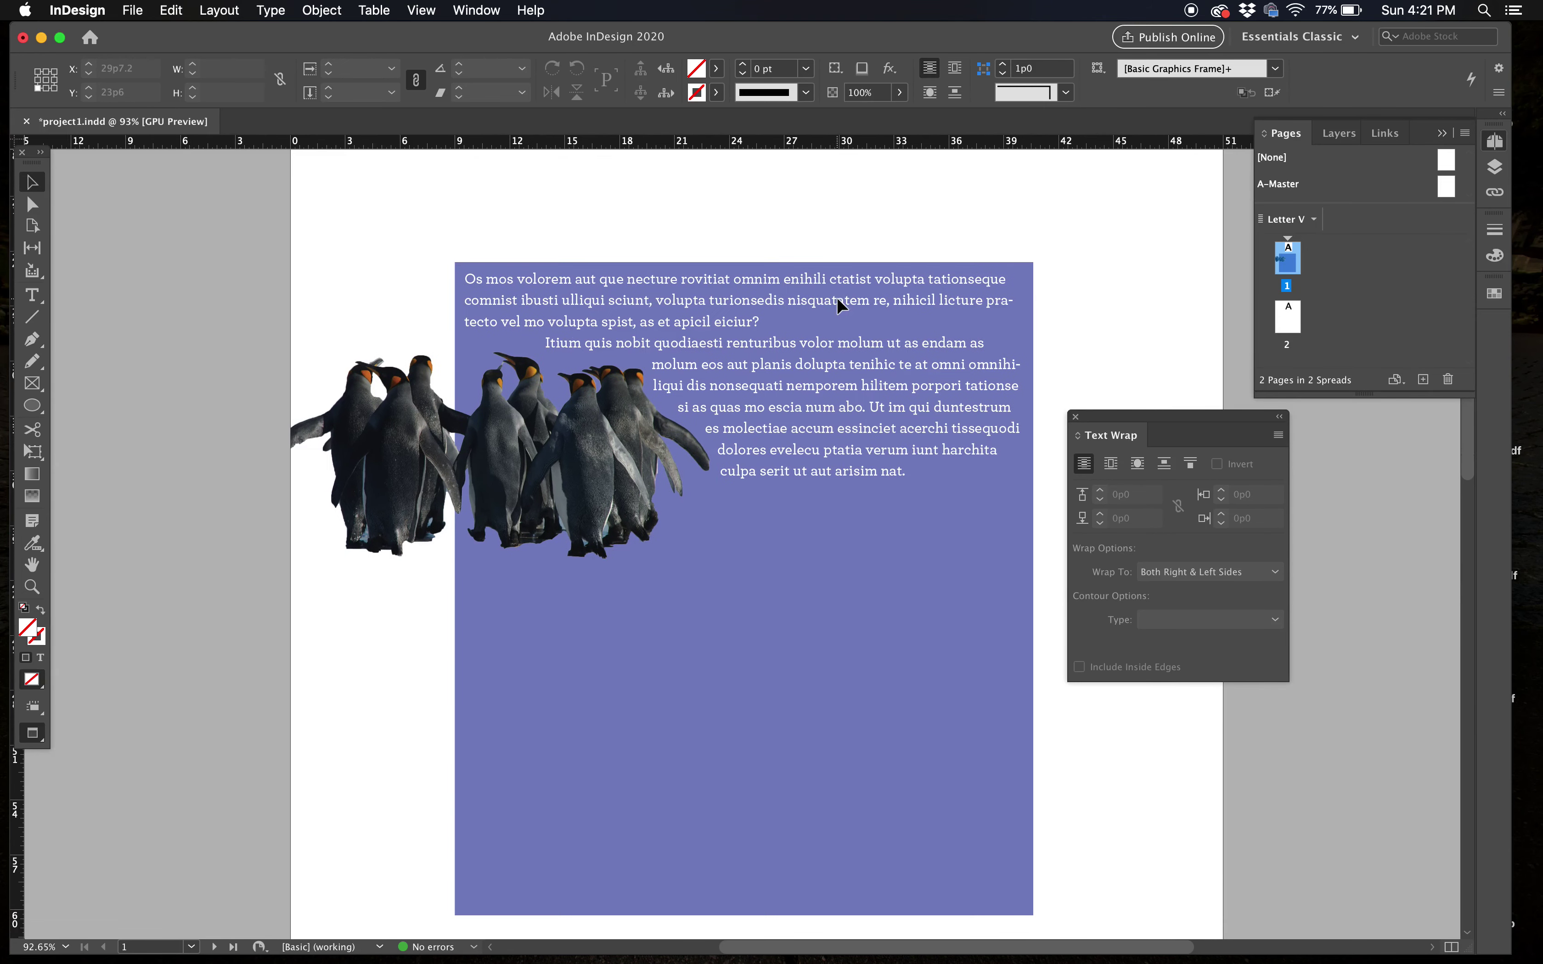
scroll(592, 772, "up", 1)
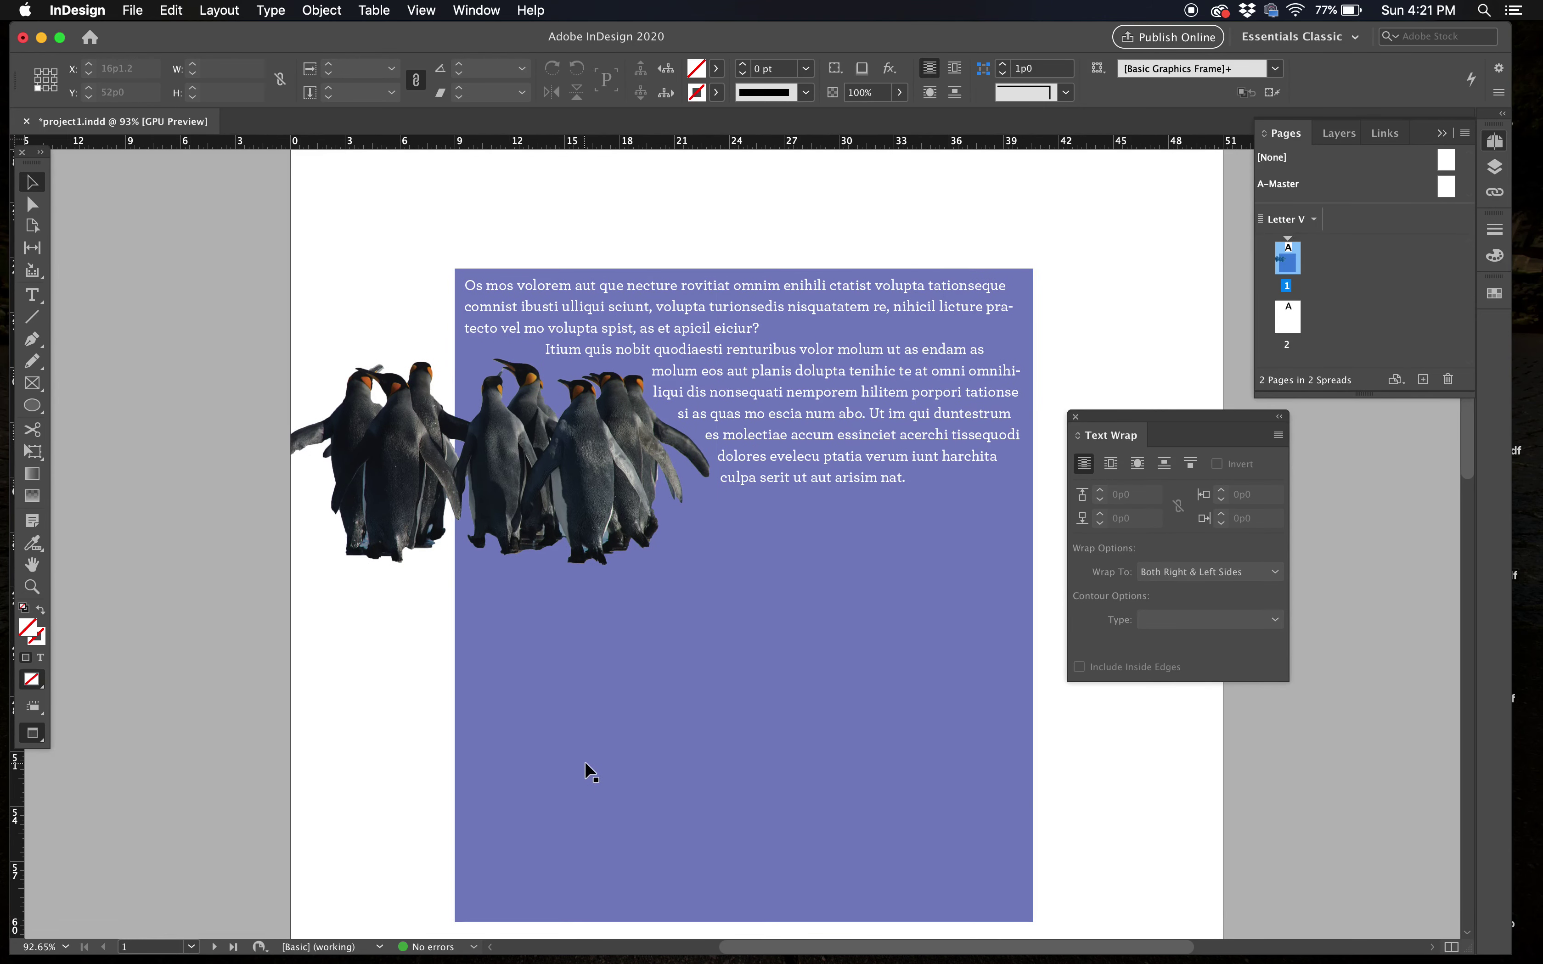
left_click(744, 382)
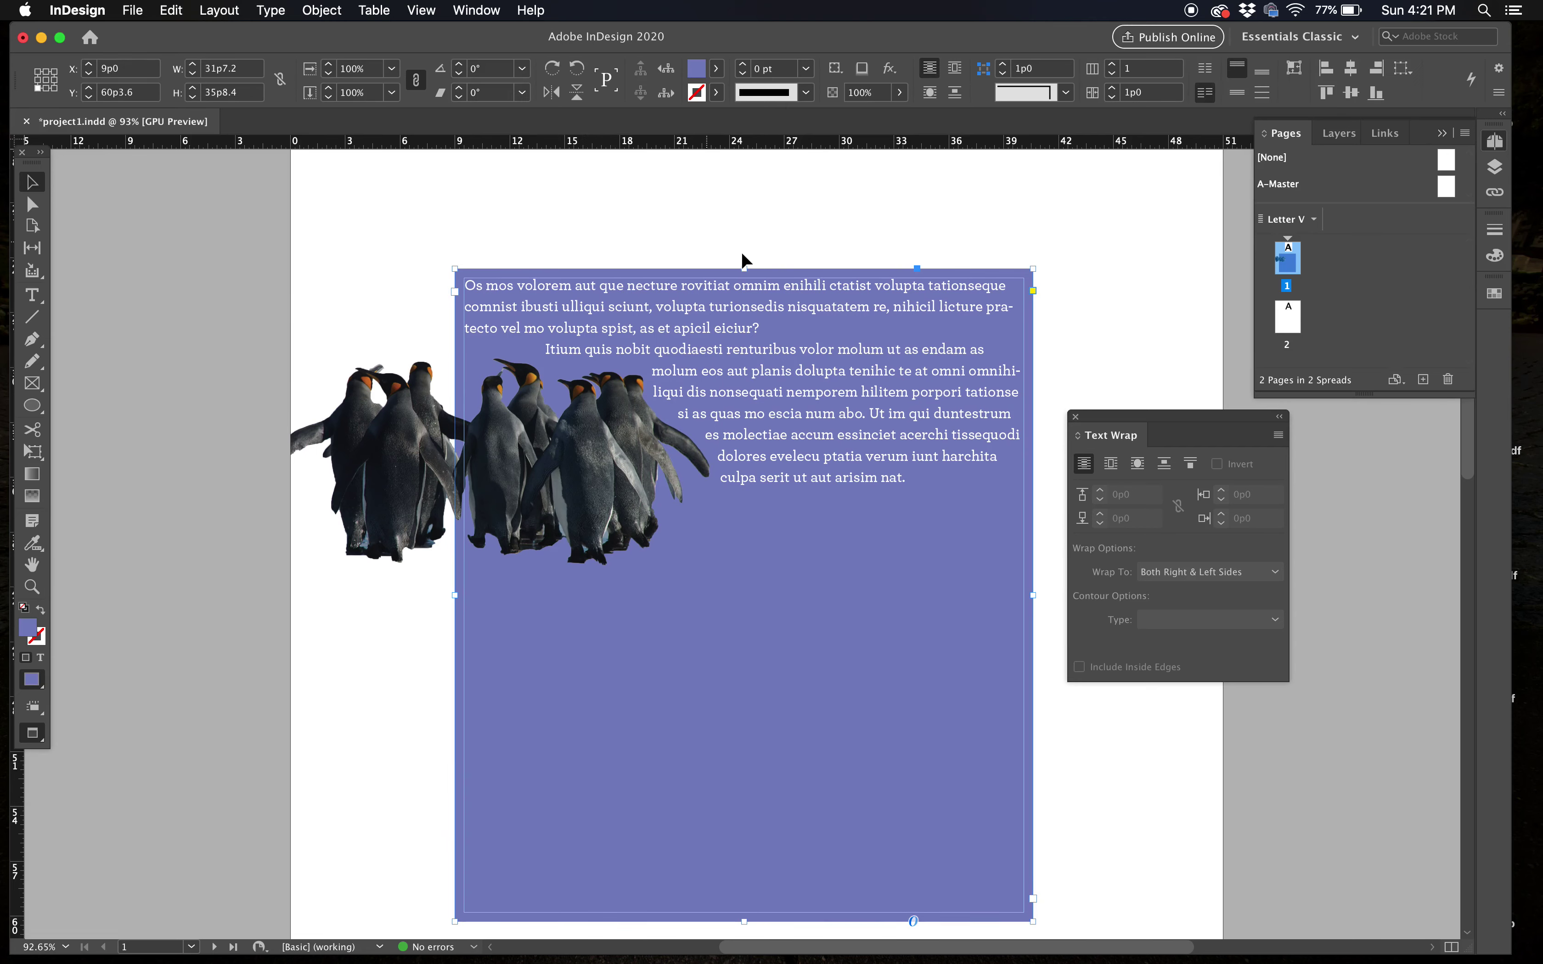
left_click(413, 221)
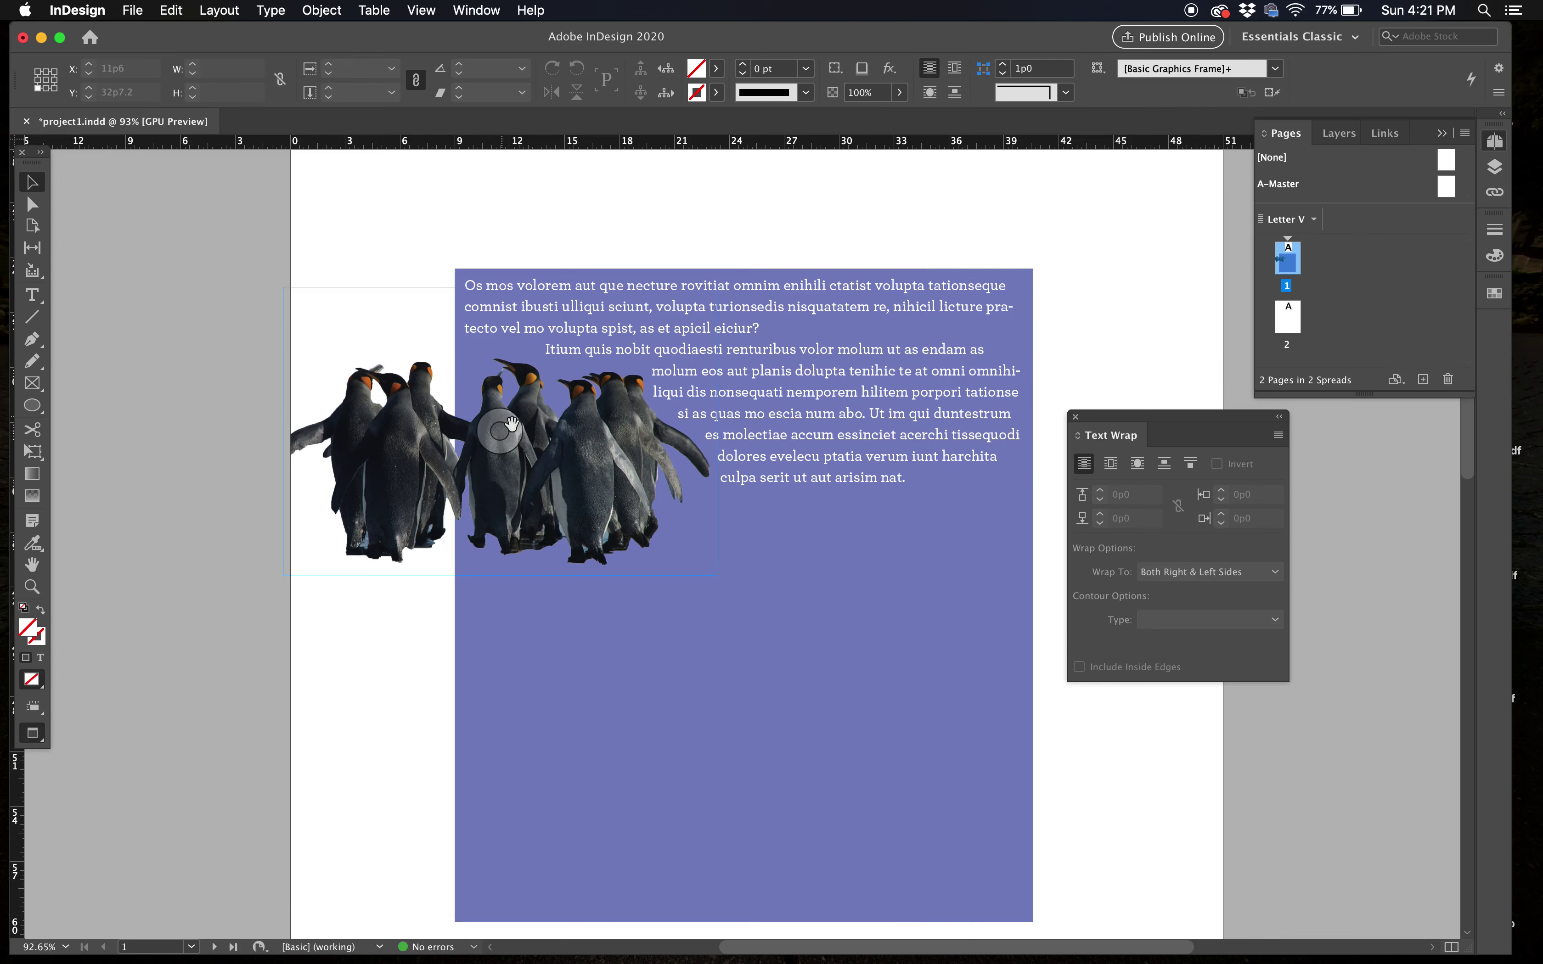
Step: Create a caption frame reading 'these are penguines', position it on the penguins, and open its Text Frame Options
key("t")
left_click_drag(371, 697, 548, 748)
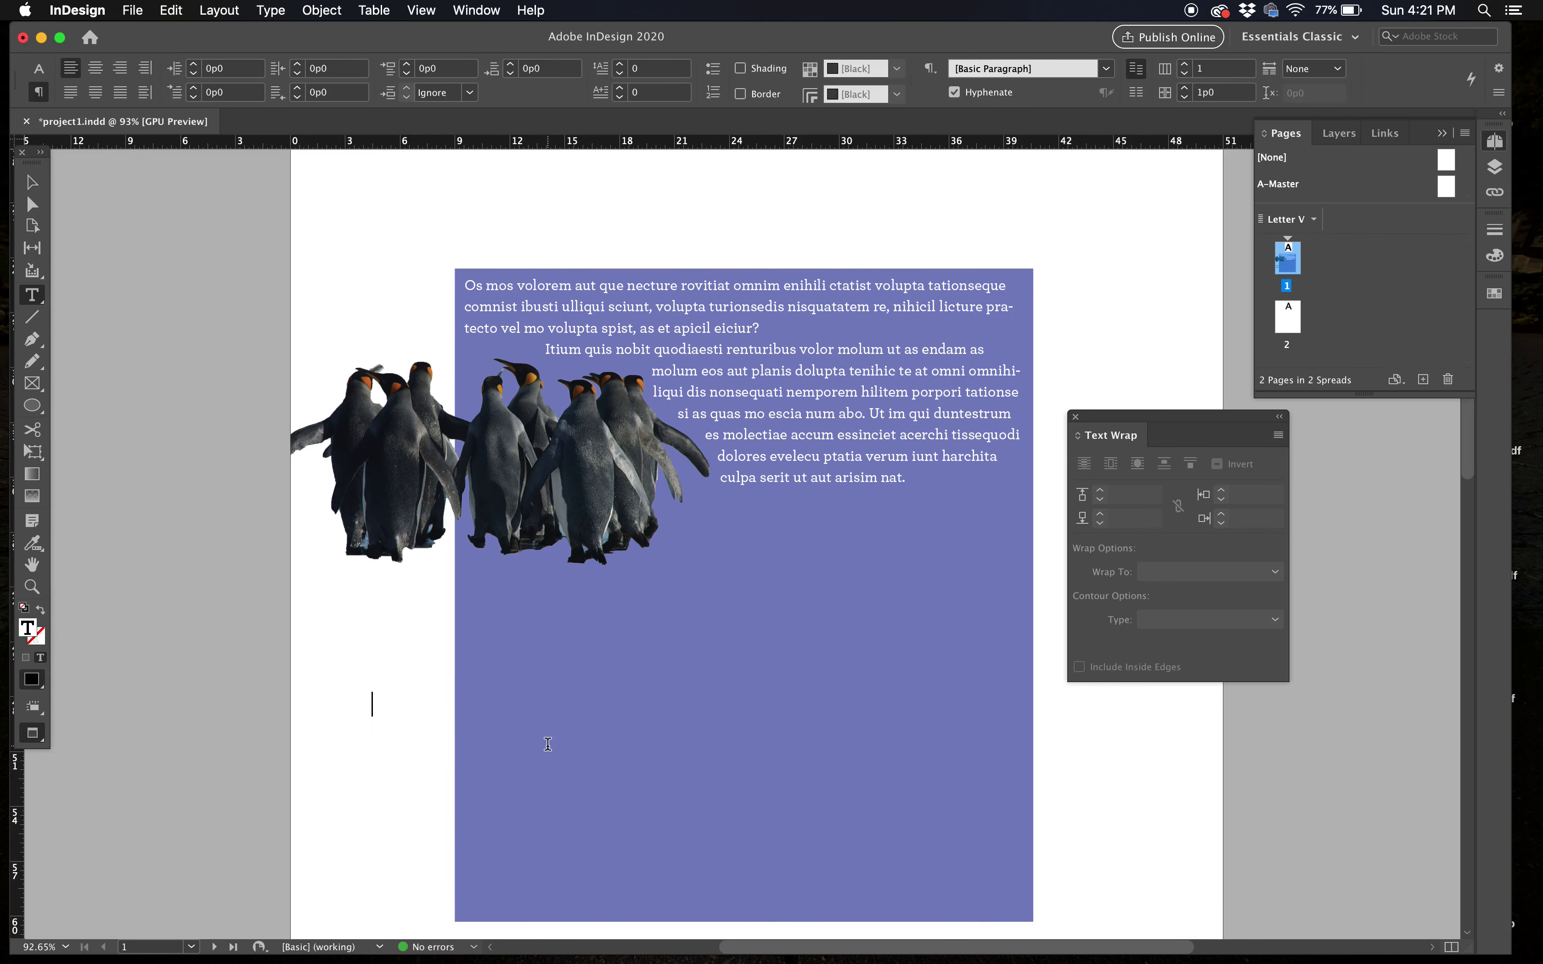
type("these are penguines")
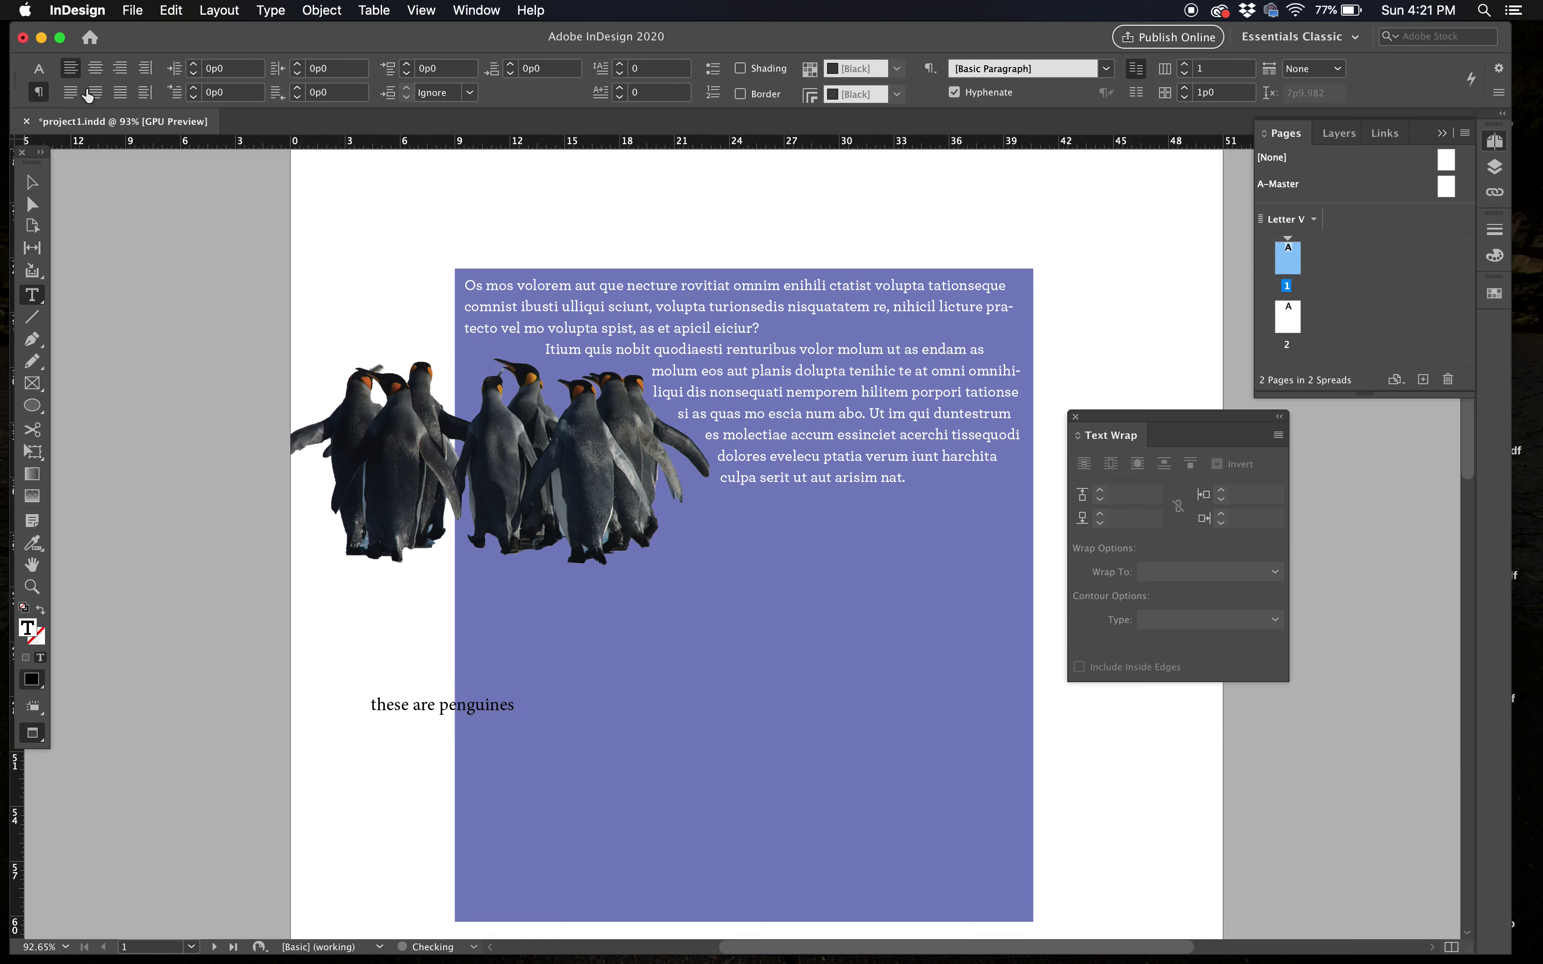
left_click(32, 182)
left_click_drag(473, 711, 599, 502)
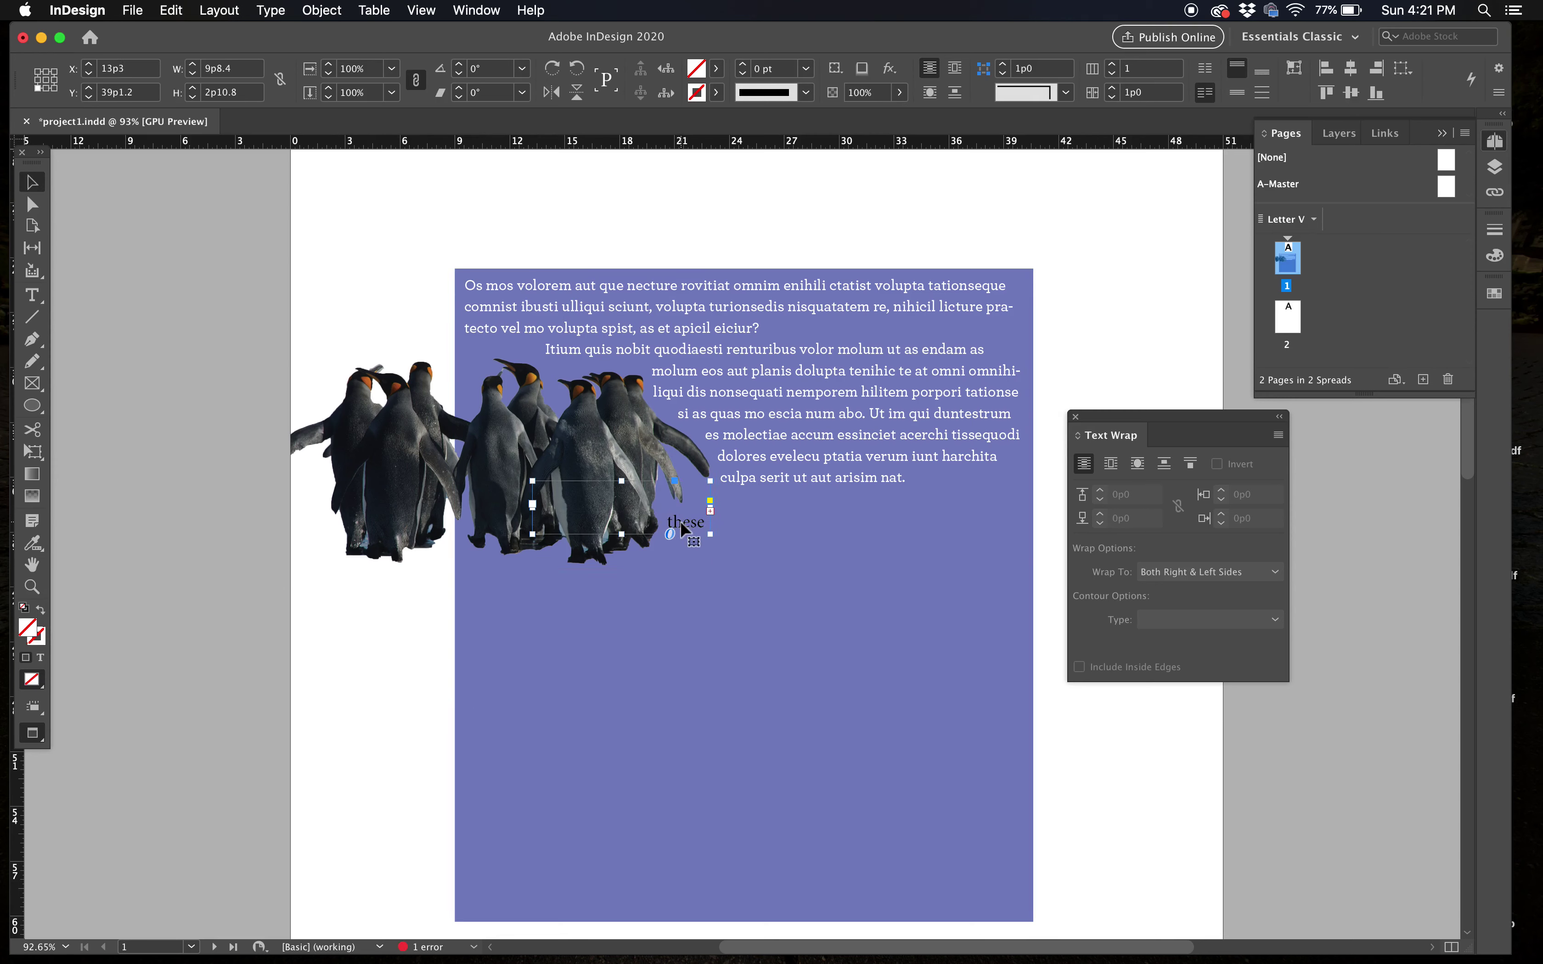
left_click_drag(684, 528, 684, 531)
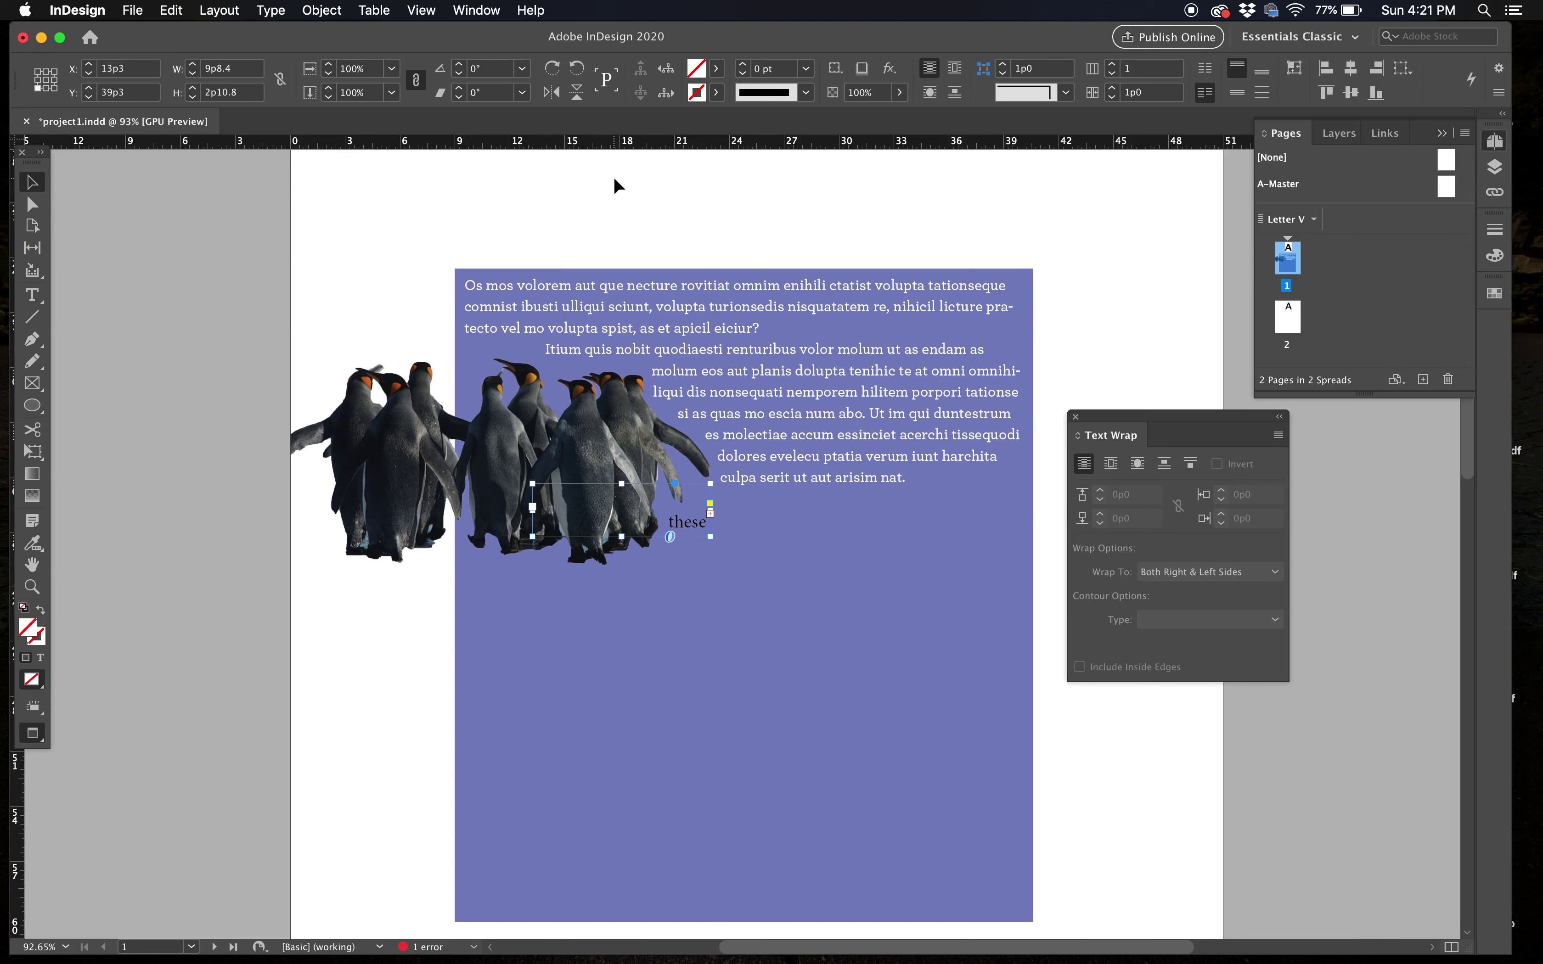
key("super+b")
Step: Set the caption frame to Ignore Text Wrap and confirm
left_click_drag(1185, 134, 1181, 132)
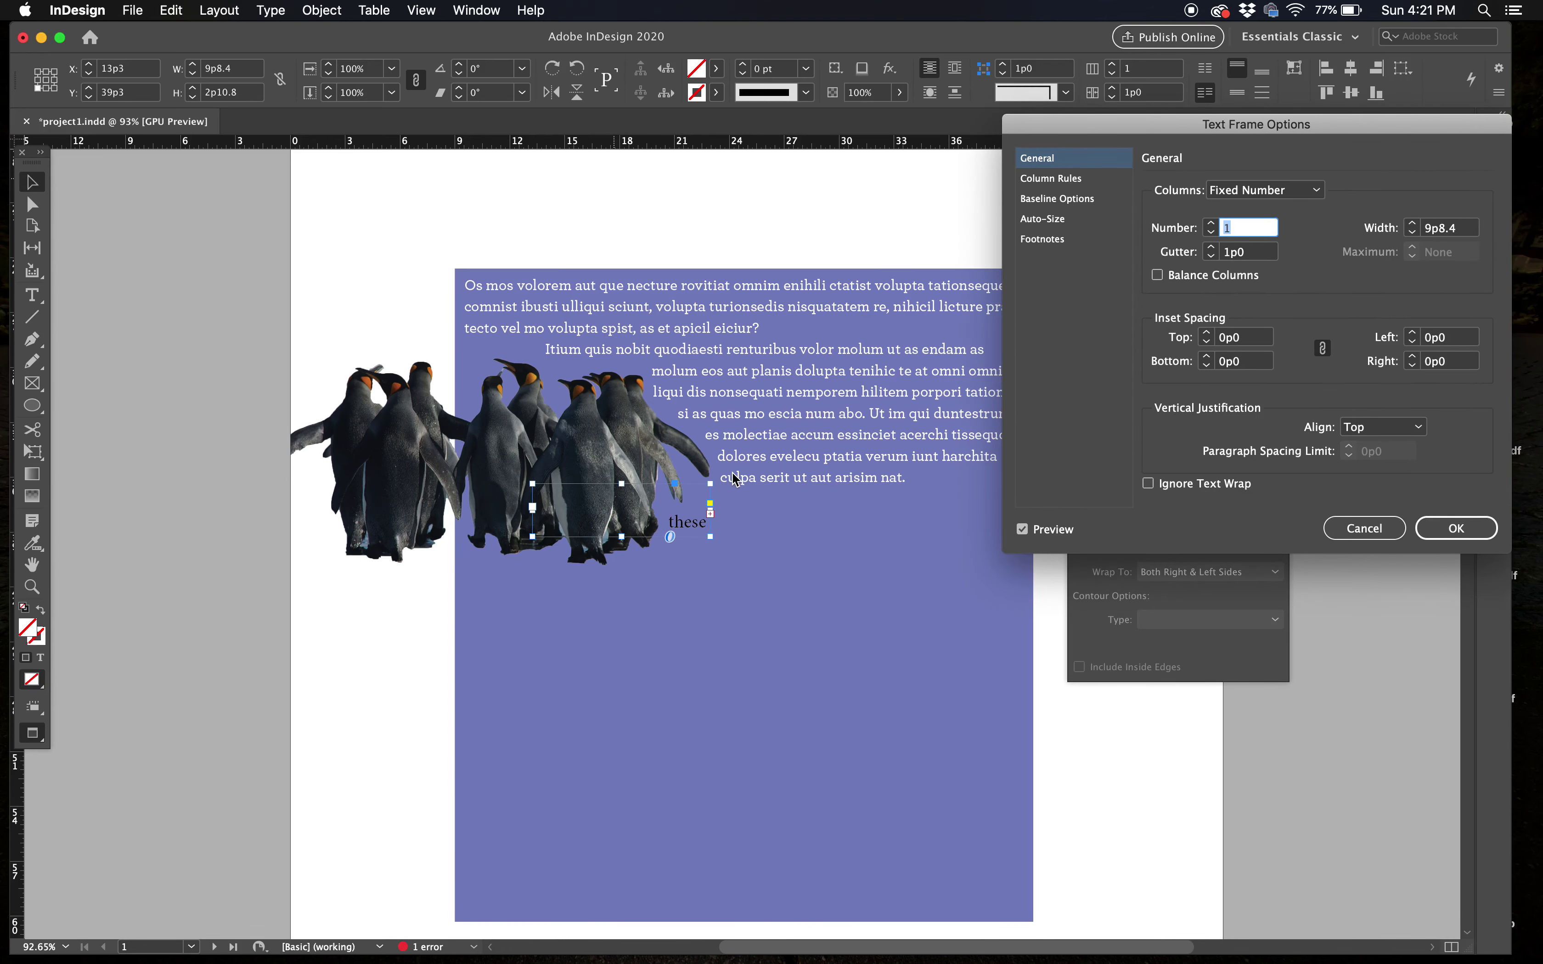
left_click(1148, 483)
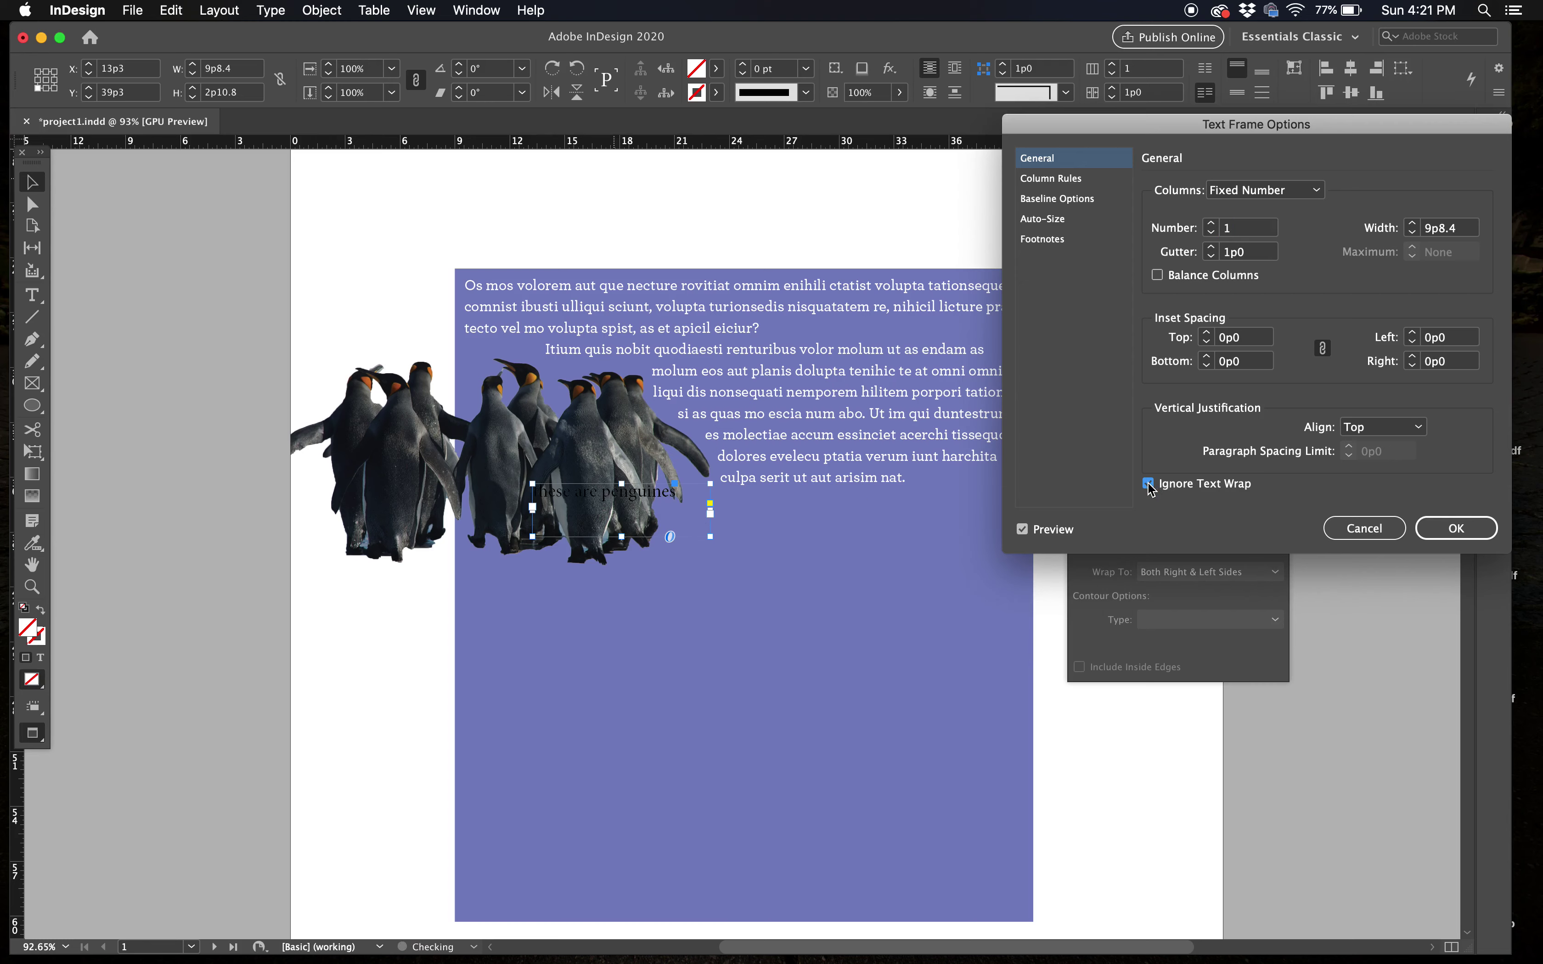
left_click(1456, 528)
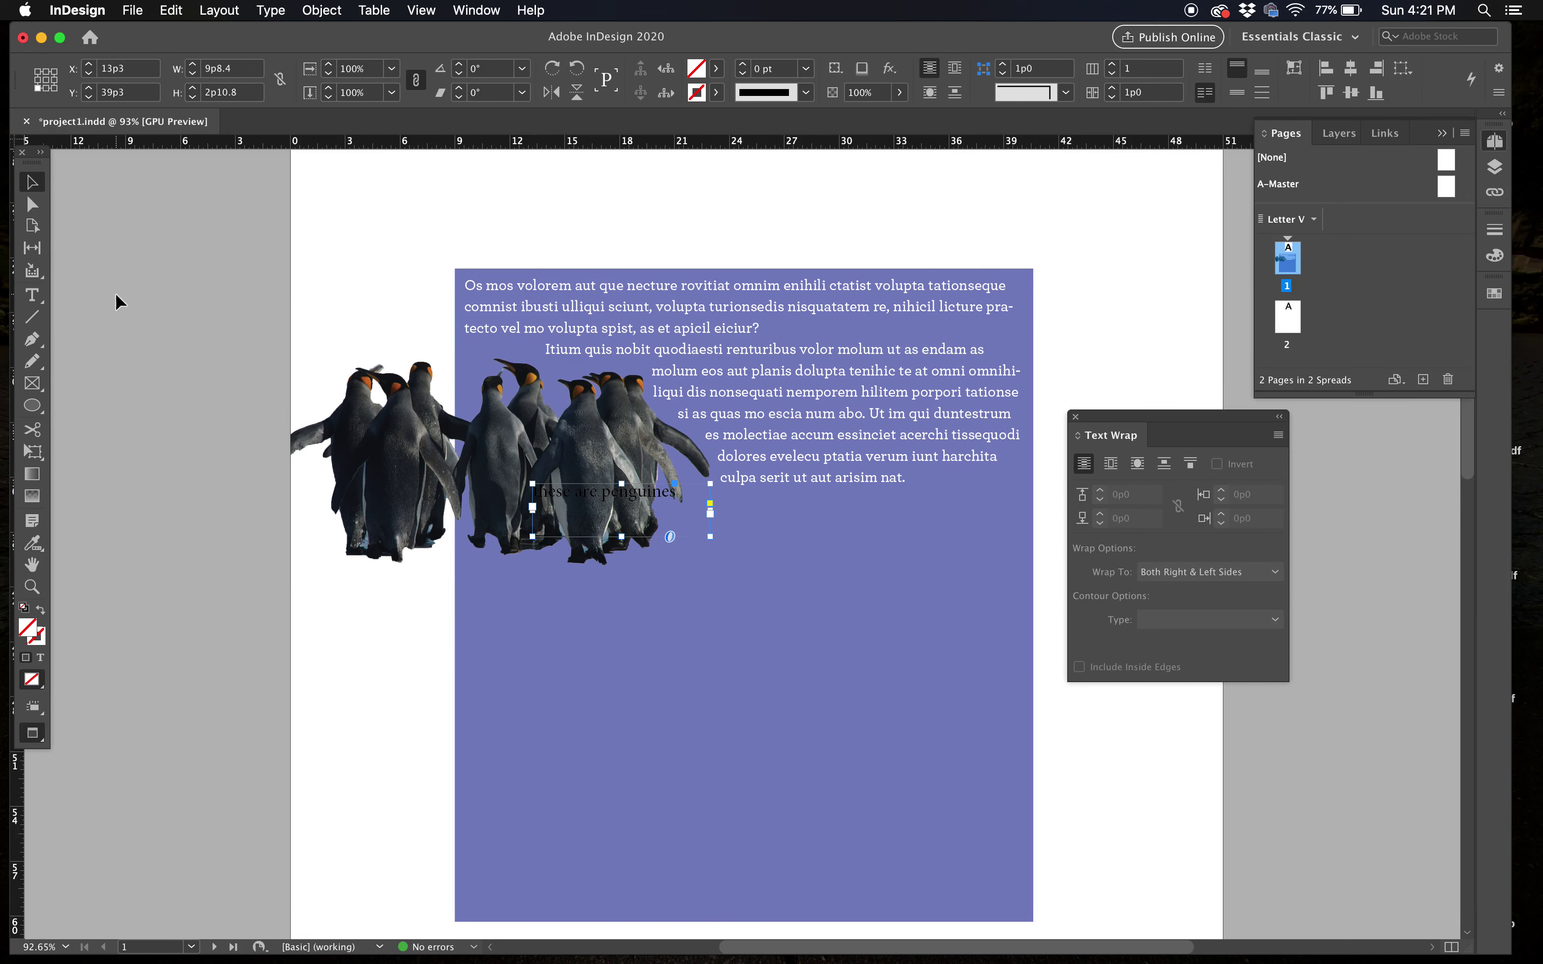
Step: Make the caption text white by reducing its Black tint to 0 in the Color panel
left_click(1495, 255)
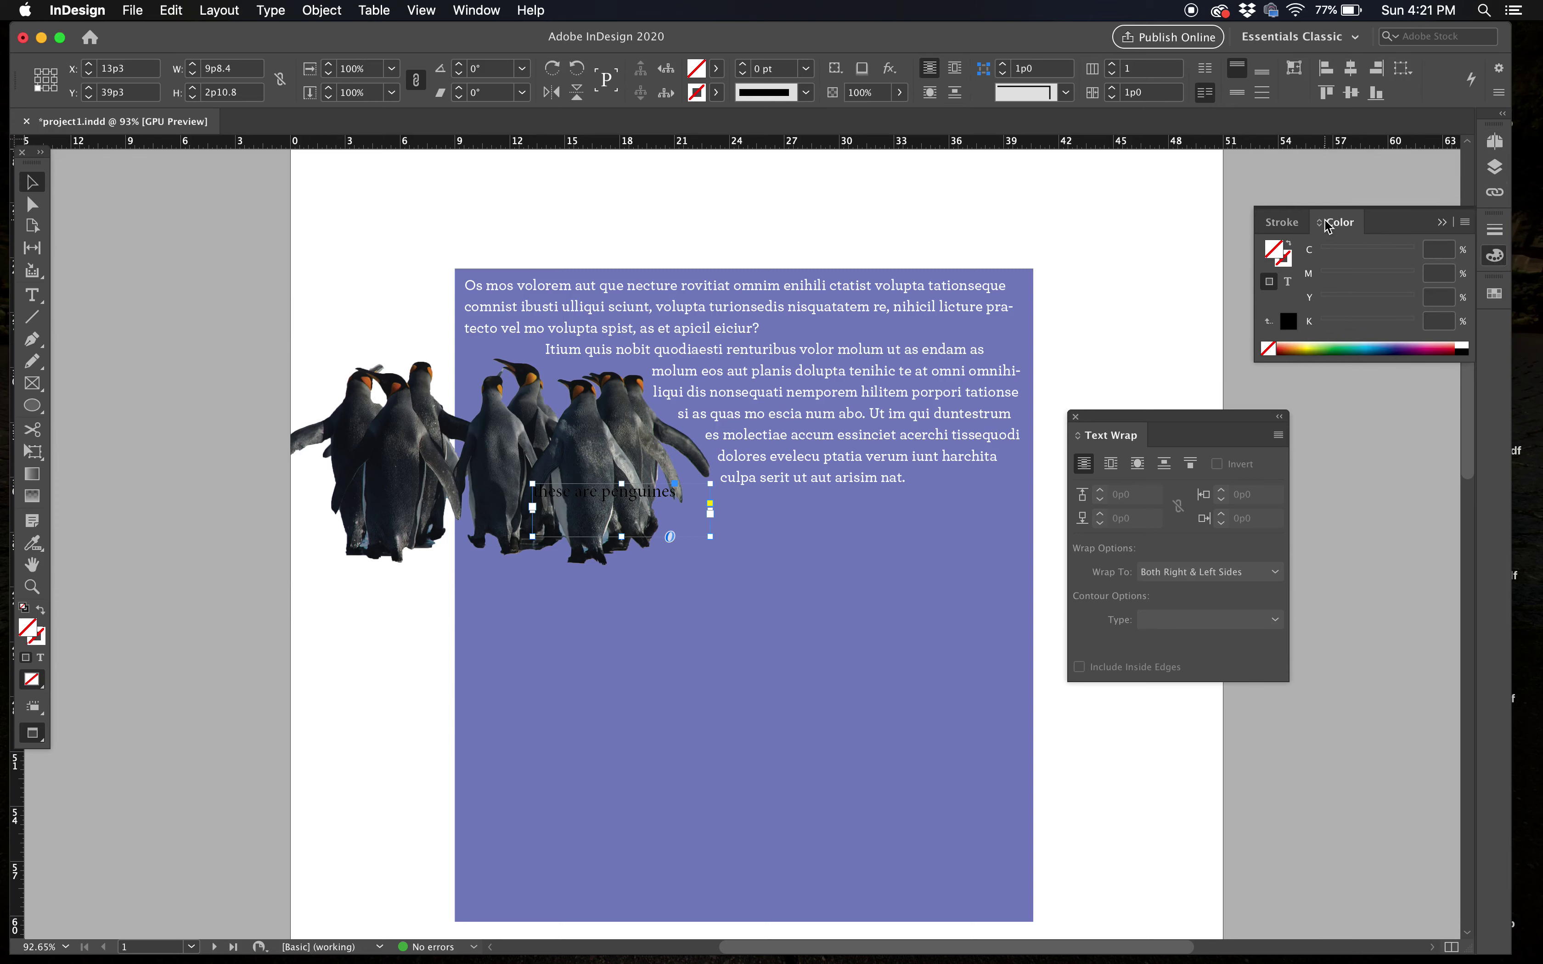
left_click(1288, 282)
left_click_drag(1411, 253, 1321, 253)
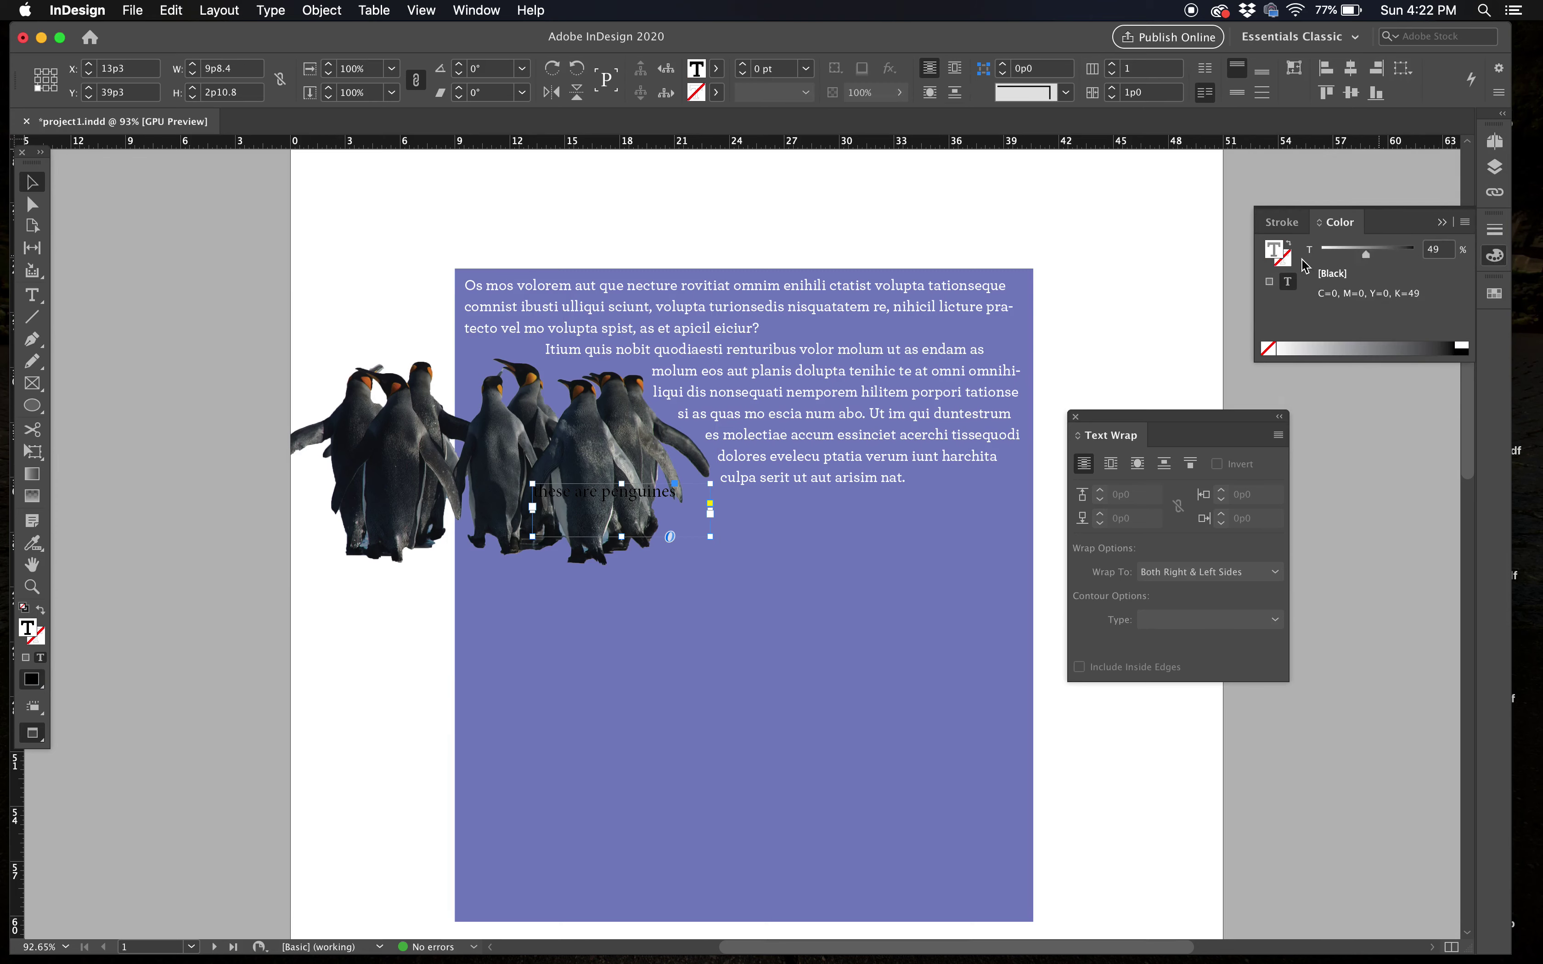
Step: Check the result by selecting and deselecting the caption and the penguin photo
left_click(1279, 785)
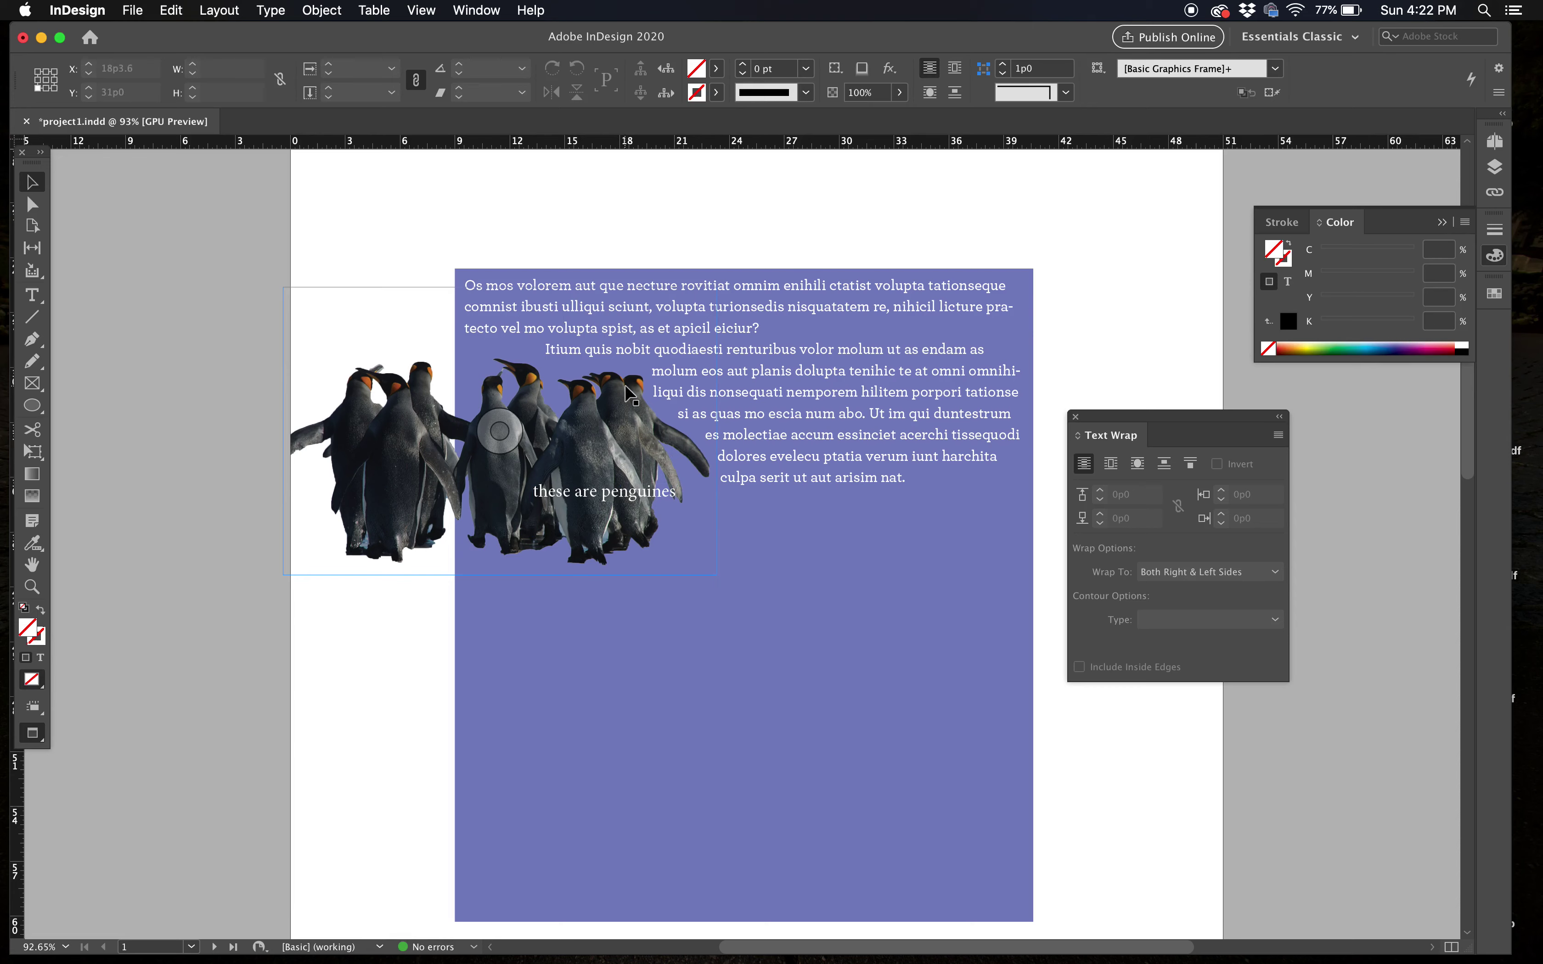
left_click(738, 338)
left_click(276, 724)
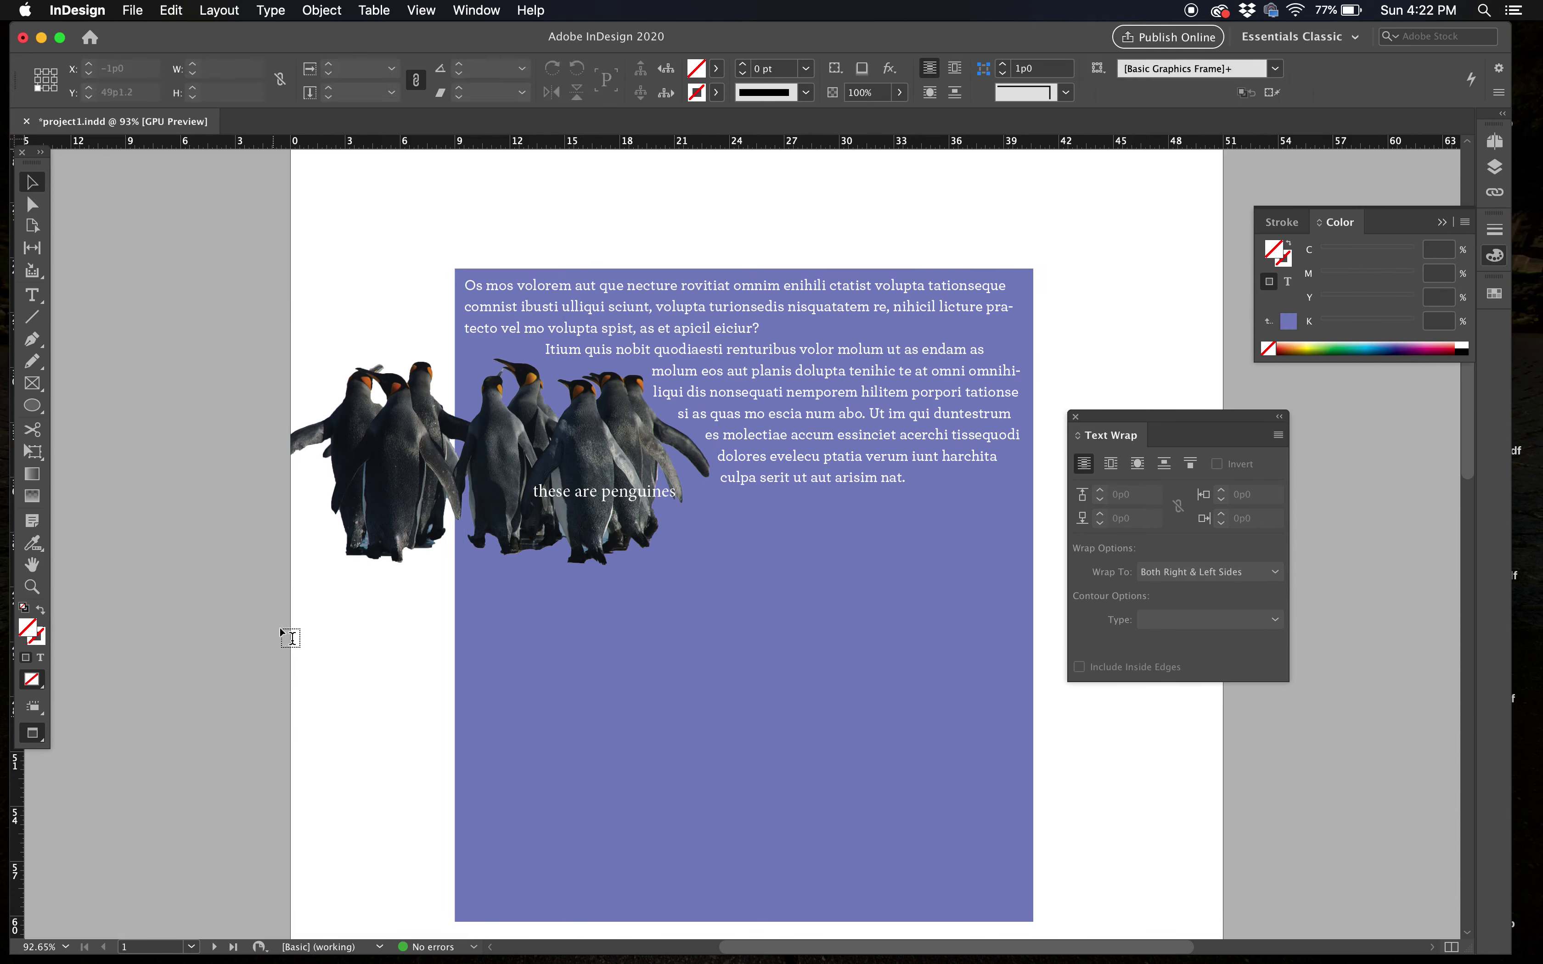
key("t")
key("v")
left_click(501, 548)
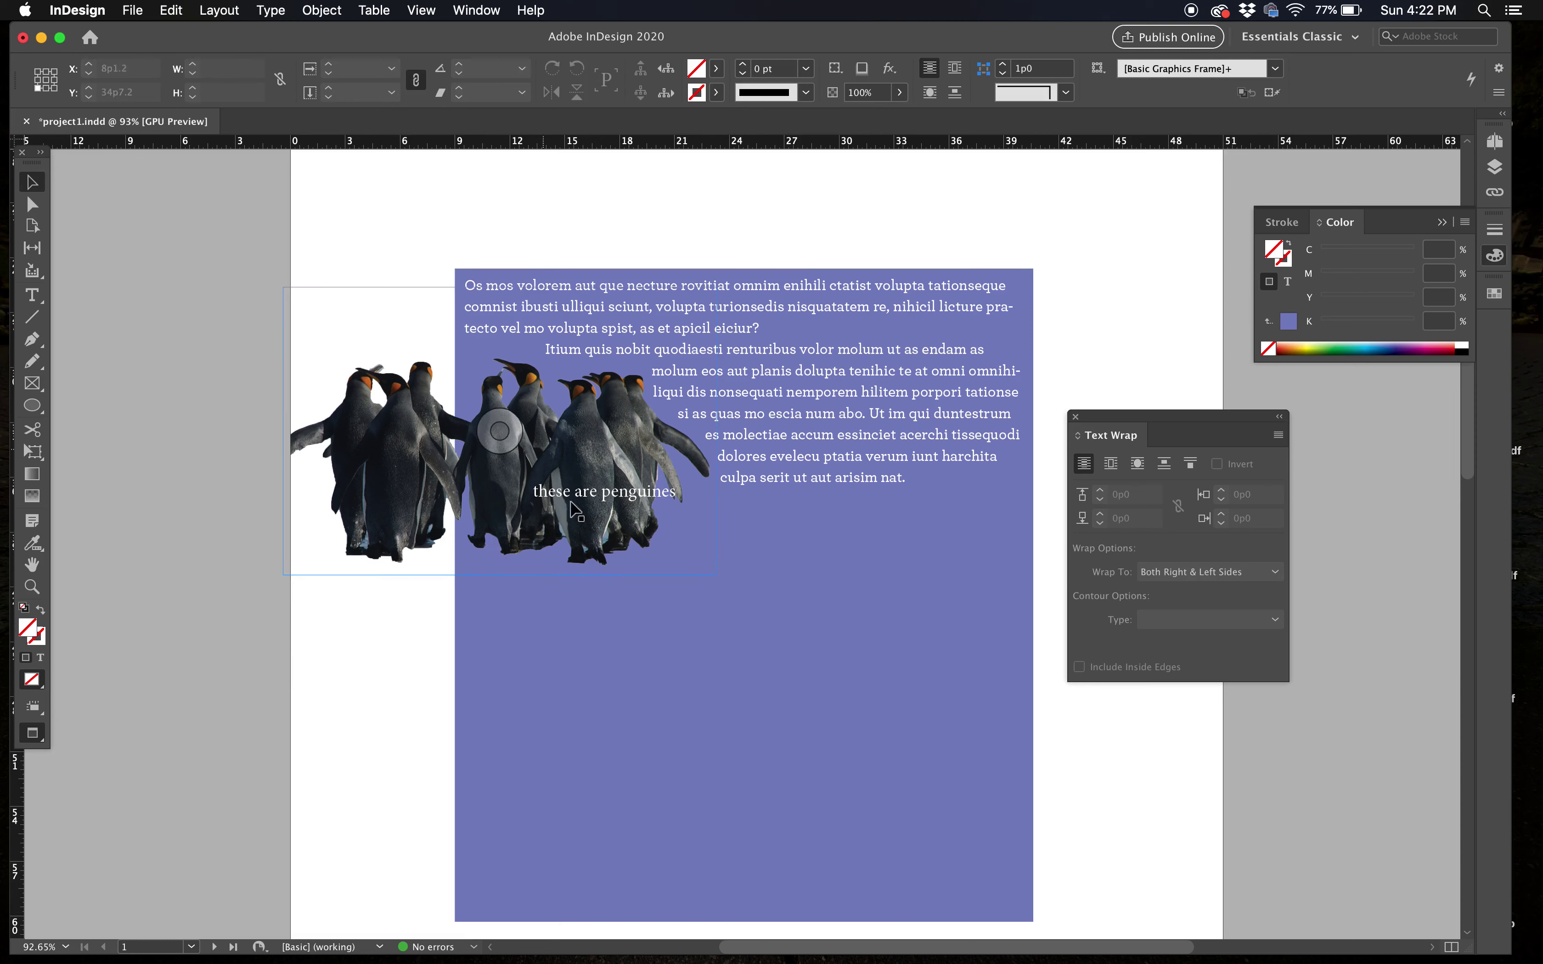
key("super+shift+a")
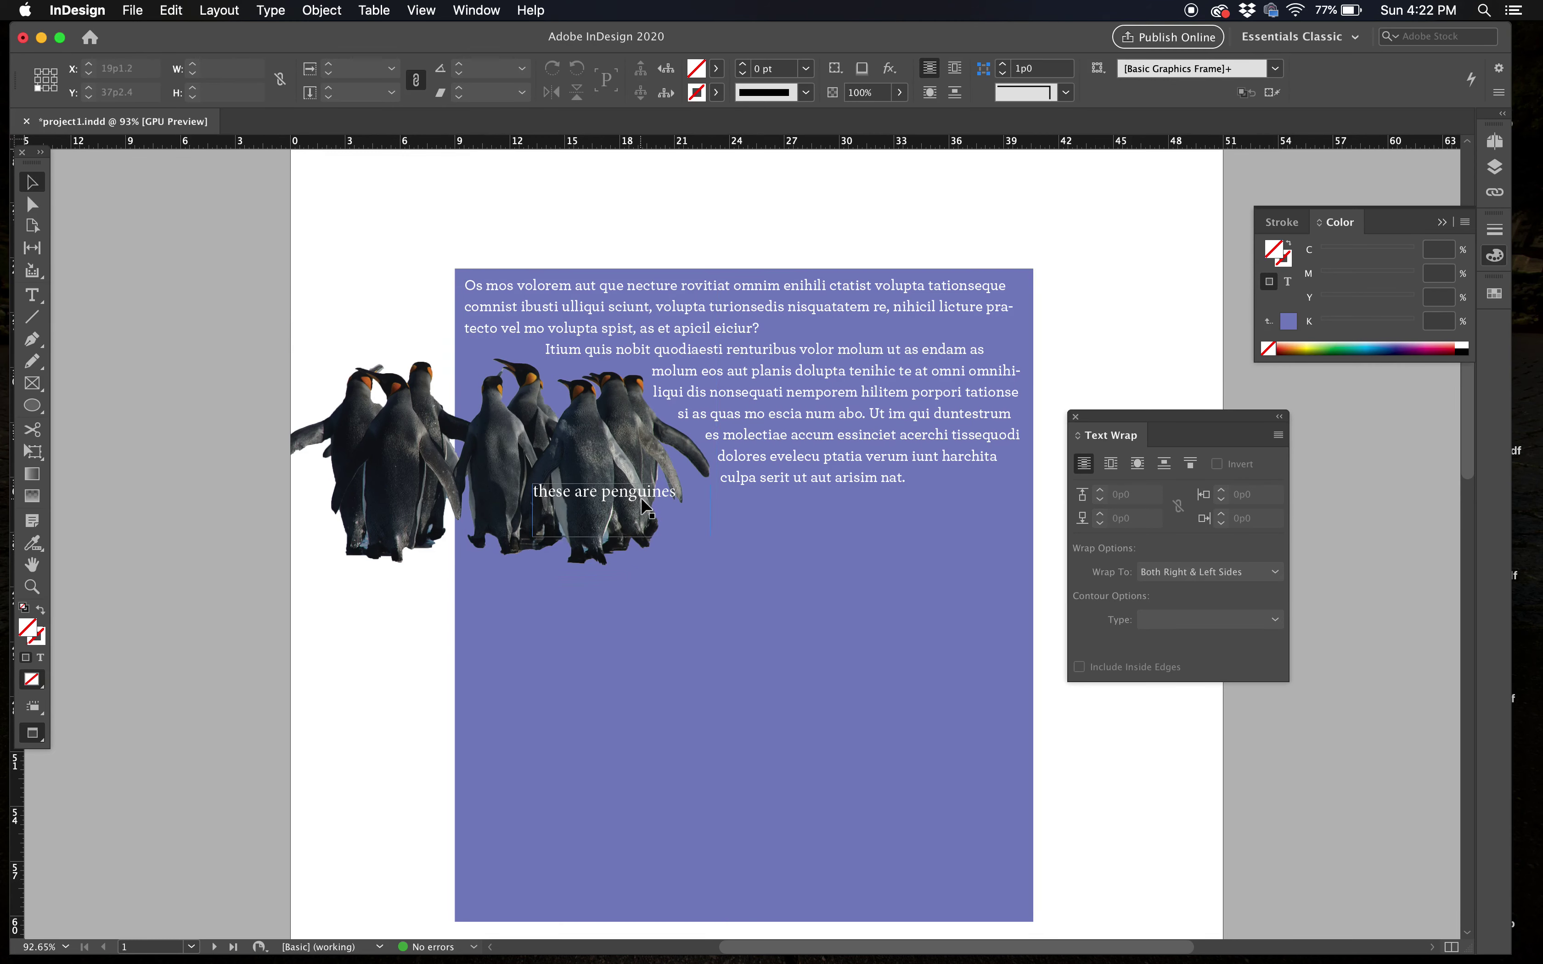